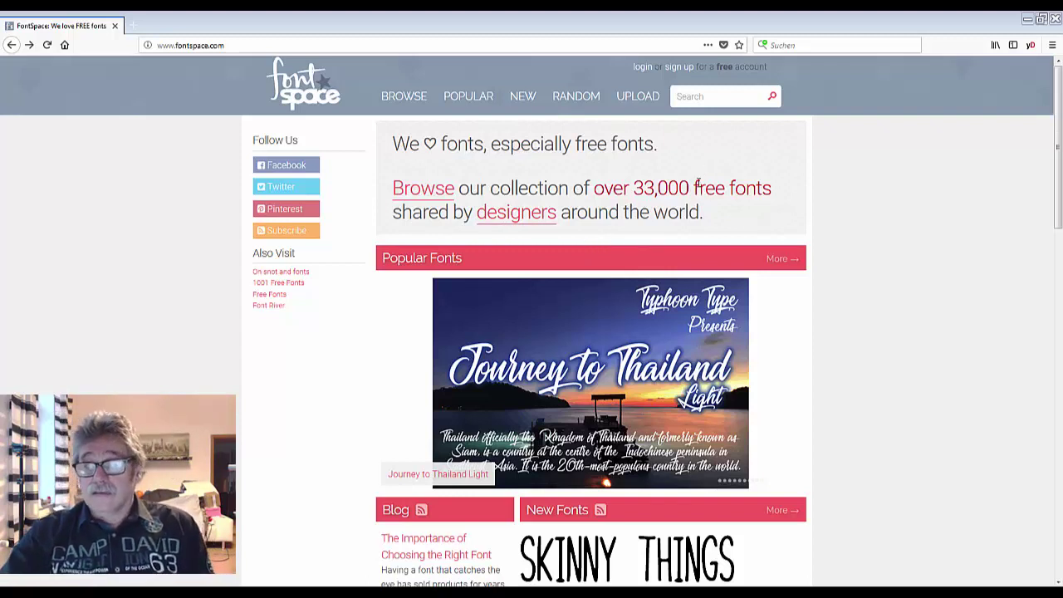
- Open the random fonts page and go to the calligraphic category of free fonts
{"action": "left_click", "coordinate": [568, 99]}
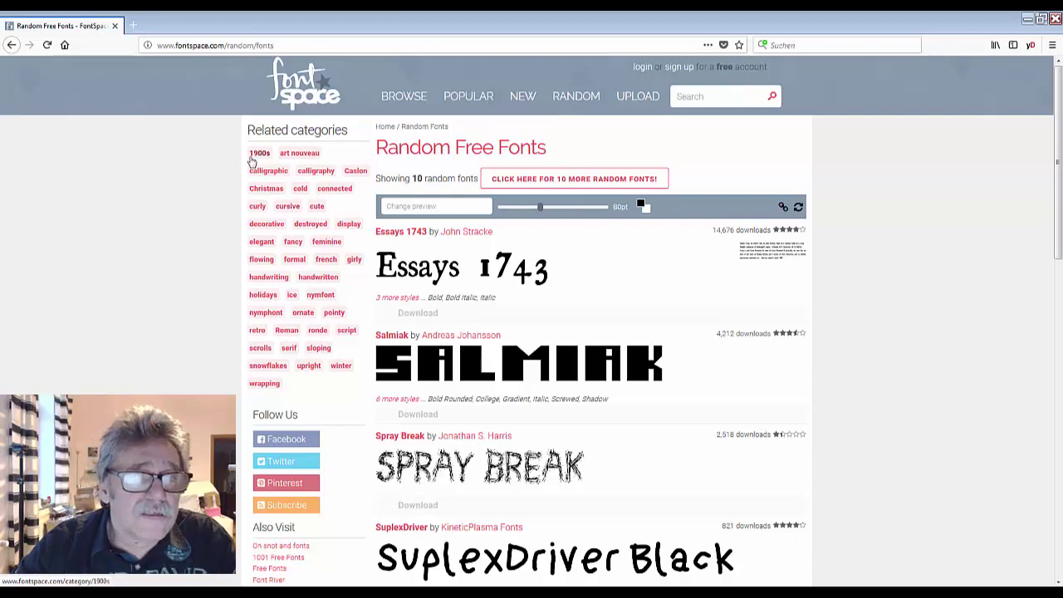
{"action": "left_click", "coordinate": [260, 172]}
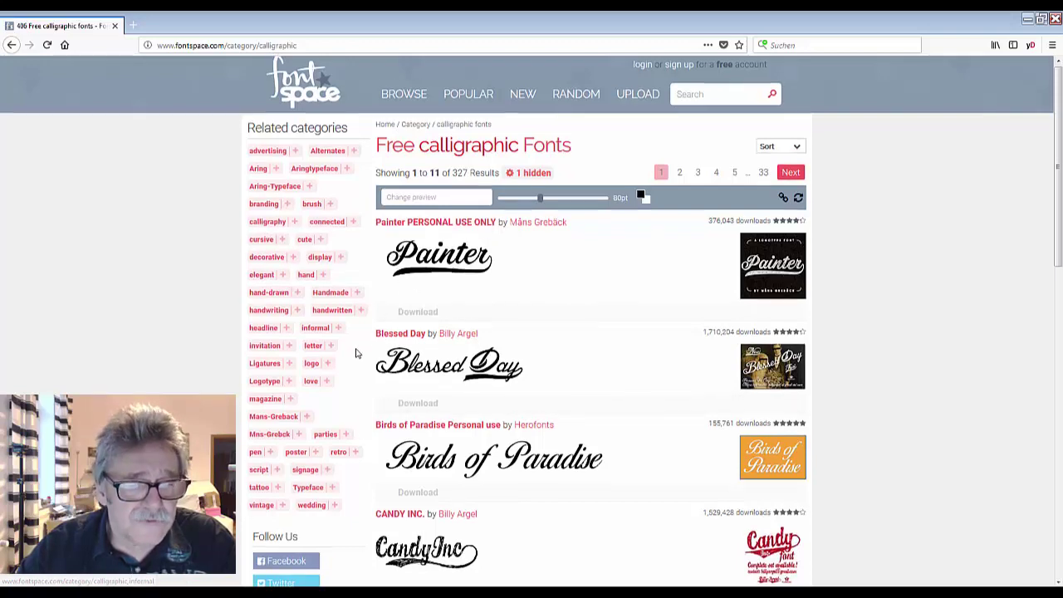
{"action": "scroll", "coordinate": [356, 353], "scroll_direction": "down", "scroll_amount": 3}
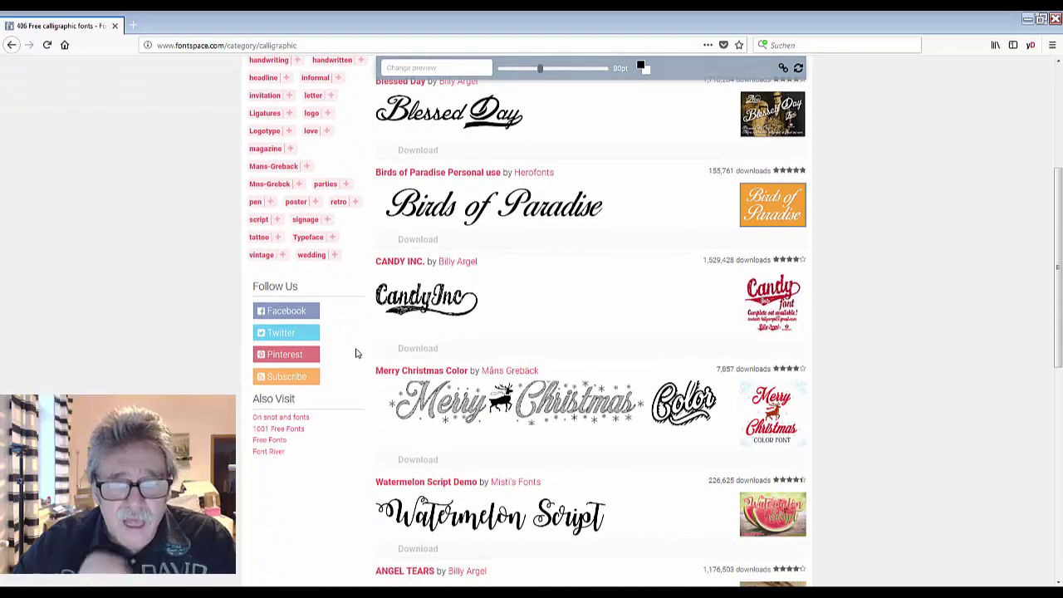
{"action": "scroll", "coordinate": [355, 353], "scroll_direction": "up", "scroll_amount": 3}
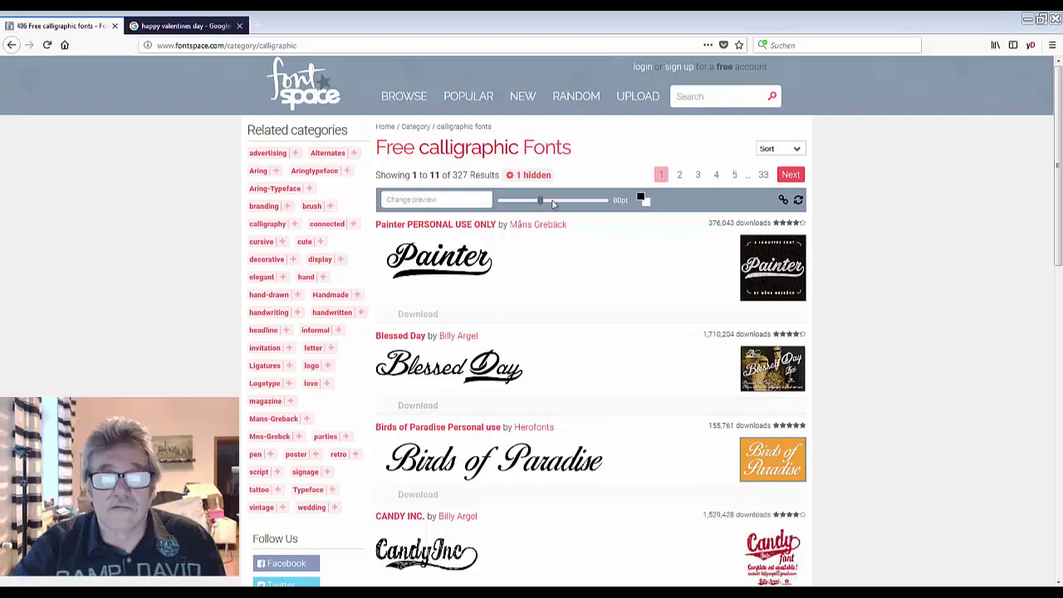
- Set the font preview text to "Happy Valentine's Day" and the preview size to 91pt
{"action": "left_click_drag", "start_coordinate": [540, 201], "coordinate": [551, 201]}
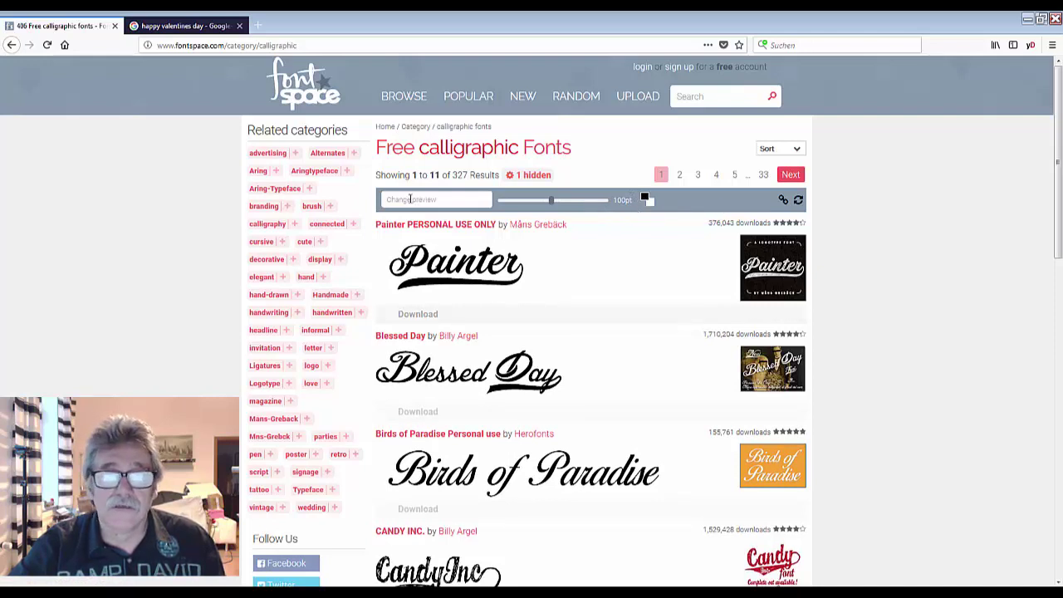
{"action": "left_click", "coordinate": [408, 198]}
{"action": "type", "text": "Happy Valentine's Day"}
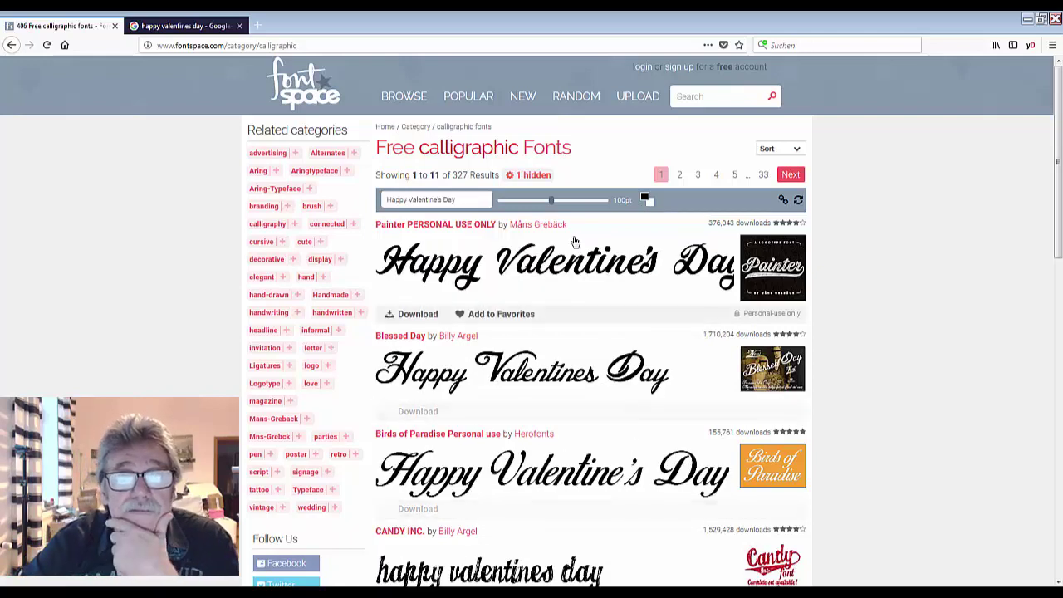
{"action": "left_click_drag", "start_coordinate": [550, 200], "coordinate": [547, 201]}
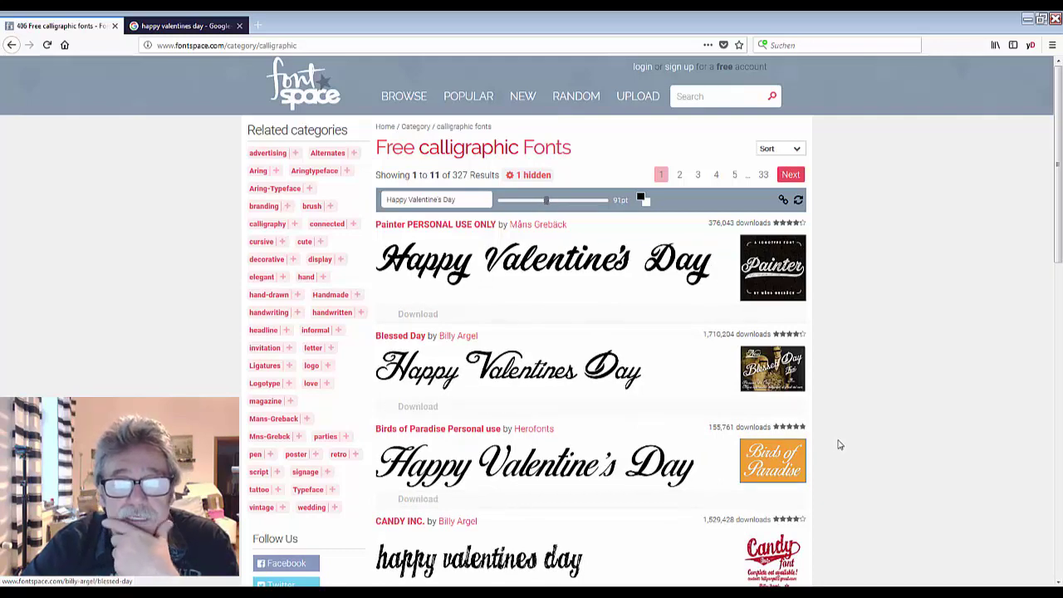
- Examine how the preview text looks in the calligraphic fonts on the first results page
{"action": "scroll", "coordinate": [640, 387], "scroll_direction": "down", "scroll_amount": 3}
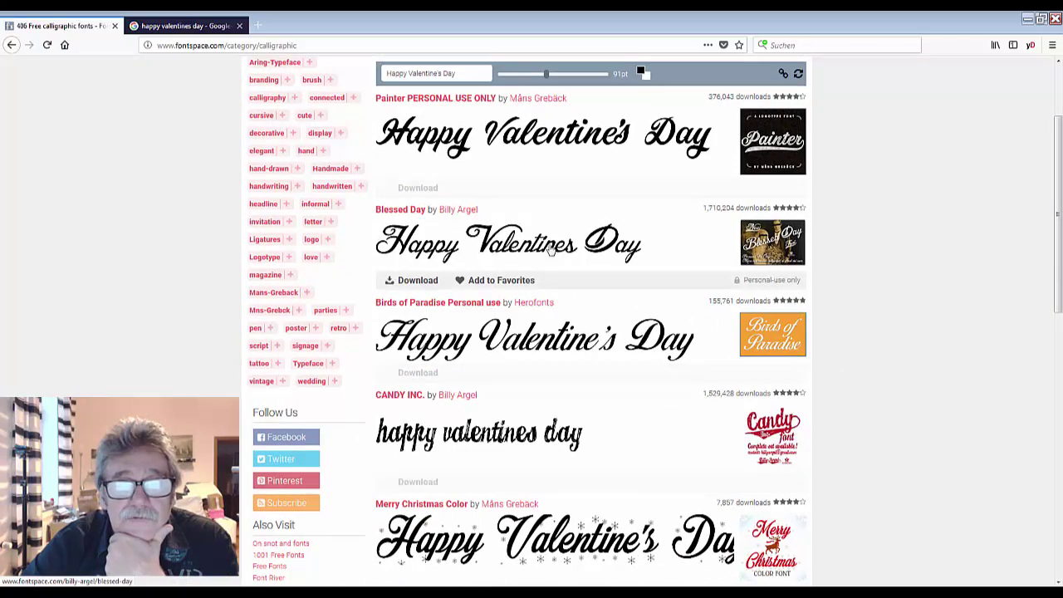
{"action": "scroll", "coordinate": [657, 378], "scroll_direction": "down", "scroll_amount": 4}
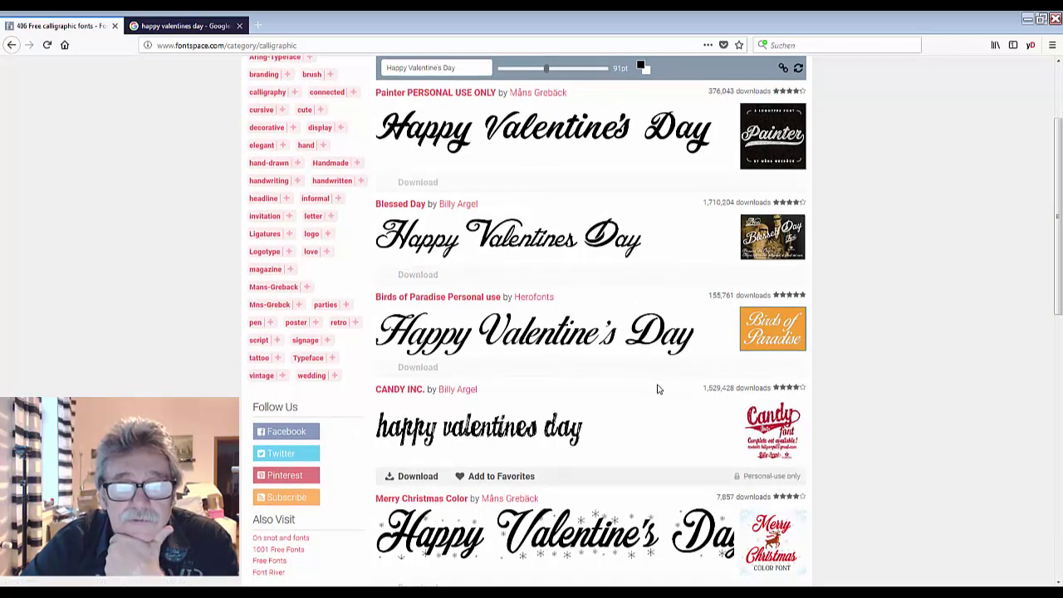
{"action": "scroll", "coordinate": [657, 388], "scroll_direction": "down", "scroll_amount": 9}
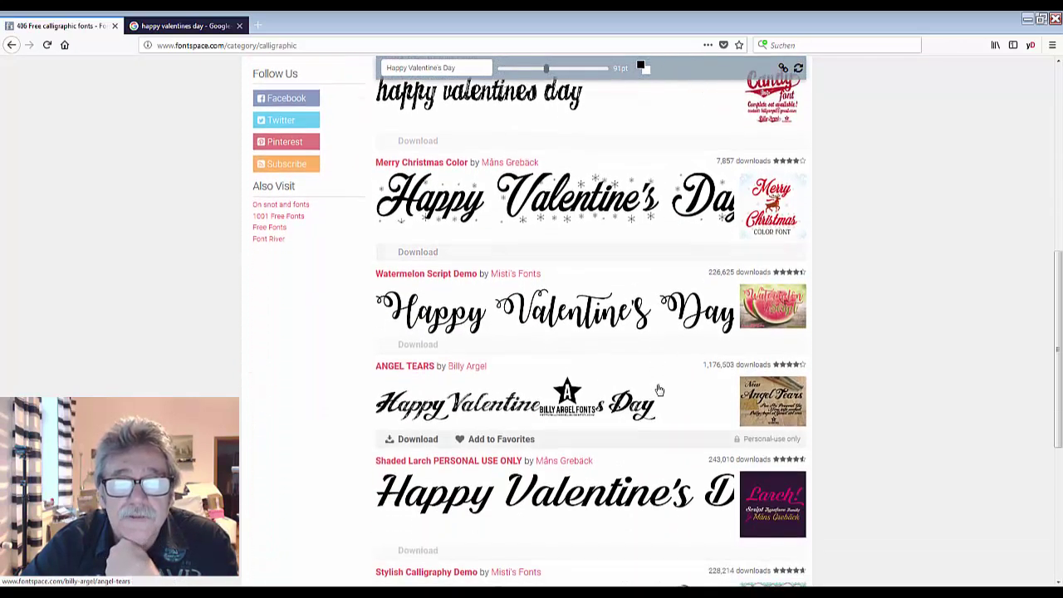
{"action": "scroll", "coordinate": [659, 389], "scroll_direction": "down", "scroll_amount": 3}
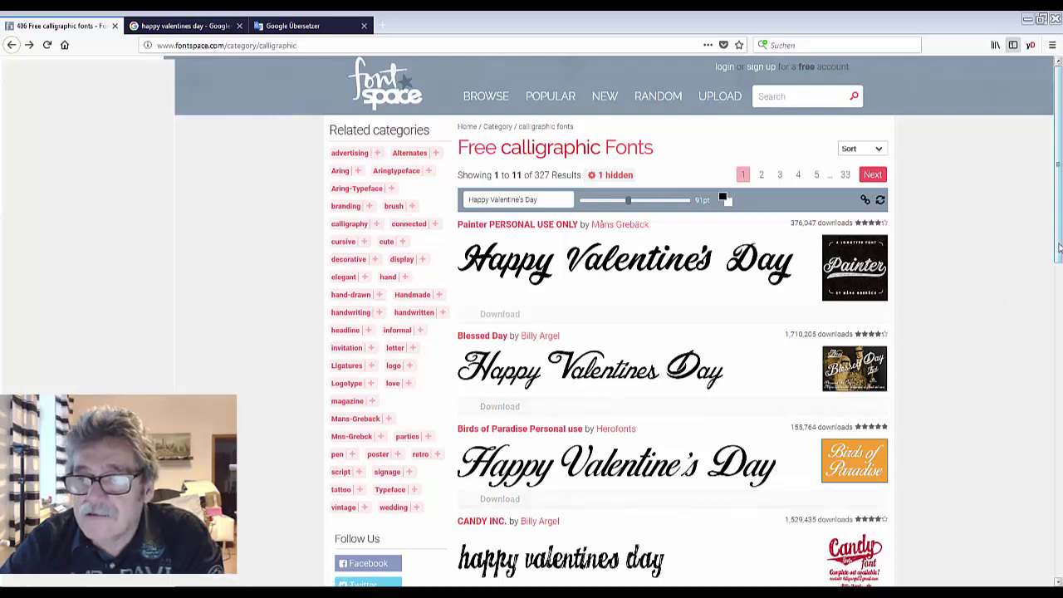
{"action": "left_click_drag", "start_coordinate": [1058, 250], "coordinate": [1053, 573]}
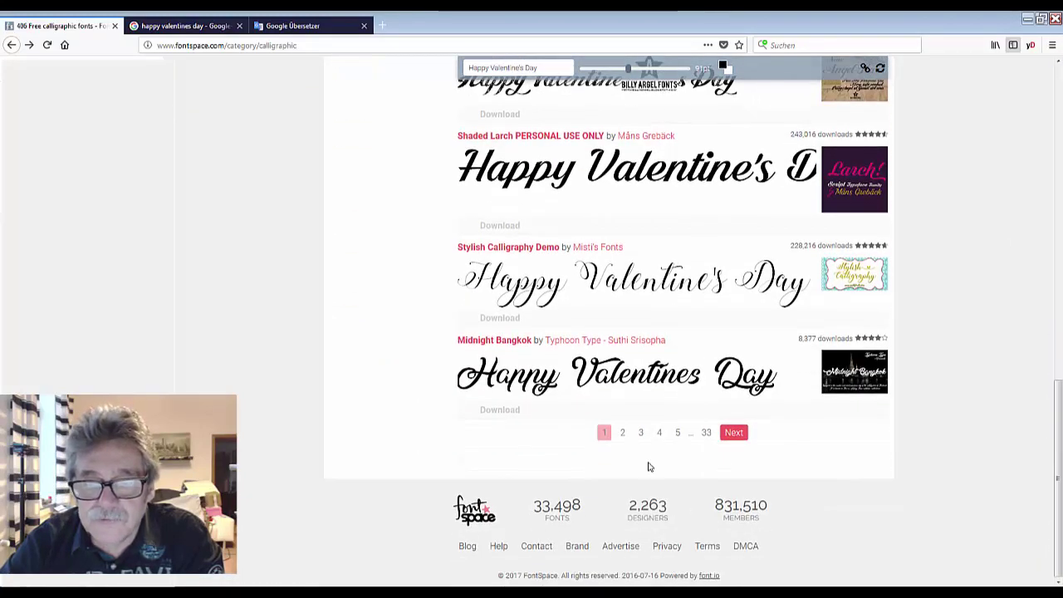
- Open results page 4 of the calligraphic fonts and examine its lettering previews
{"action": "left_click", "coordinate": [660, 433]}
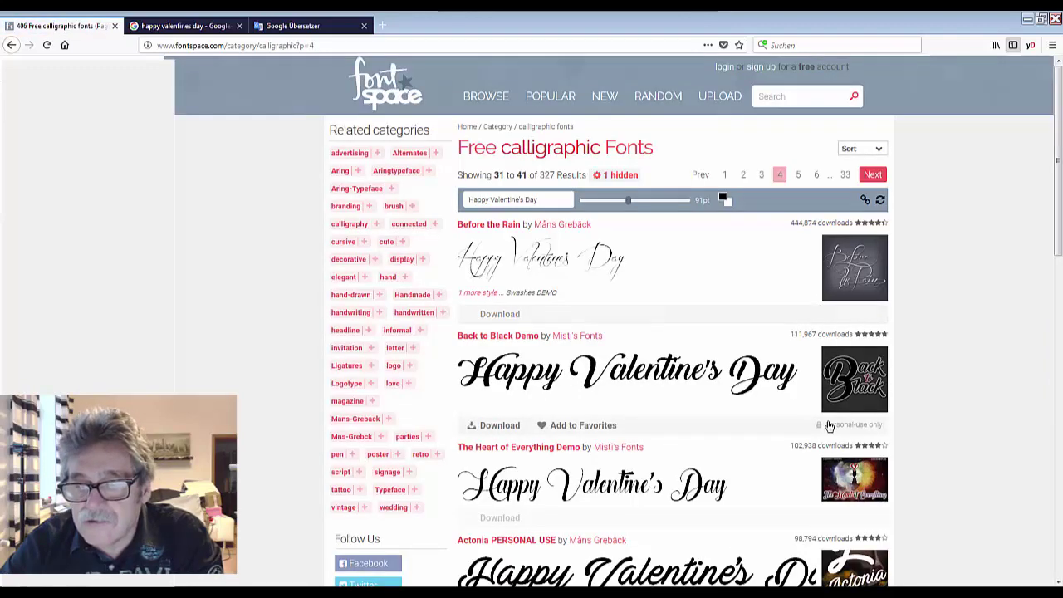
{"action": "scroll", "coordinate": [840, 415], "scroll_direction": "down", "scroll_amount": 3}
{"action": "scroll", "coordinate": [830, 490], "scroll_direction": "down", "scroll_amount": 5}
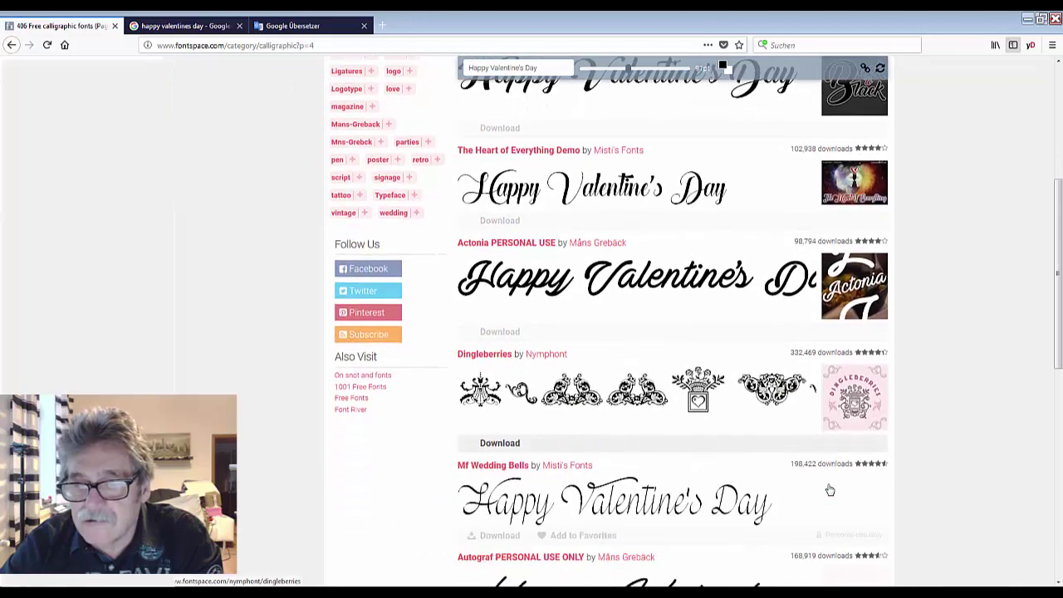
{"action": "scroll", "coordinate": [828, 492], "scroll_direction": "down", "scroll_amount": 3}
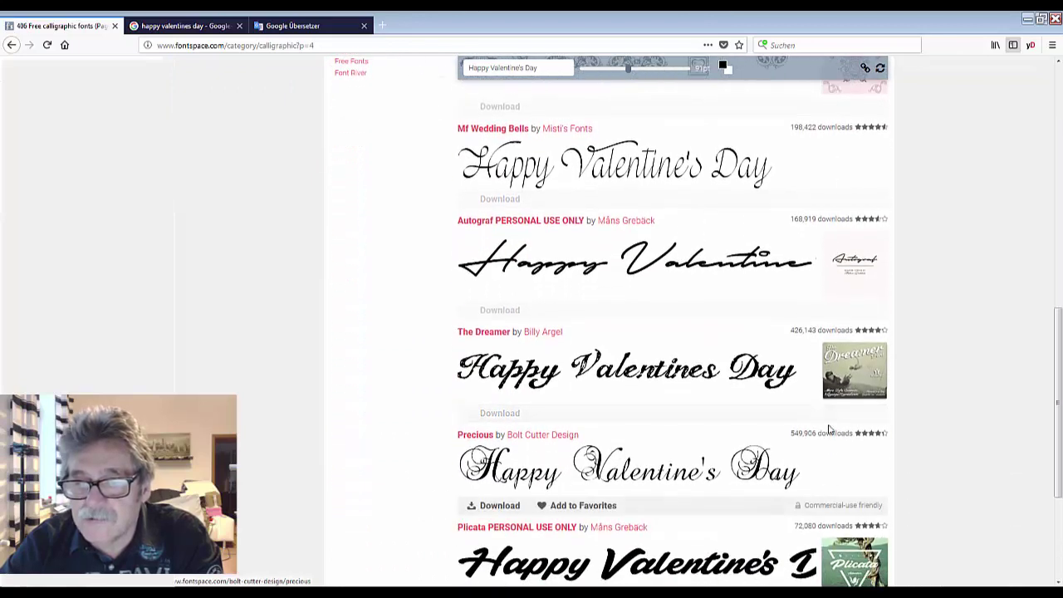
{"action": "scroll", "coordinate": [796, 502], "scroll_direction": "down", "scroll_amount": 1}
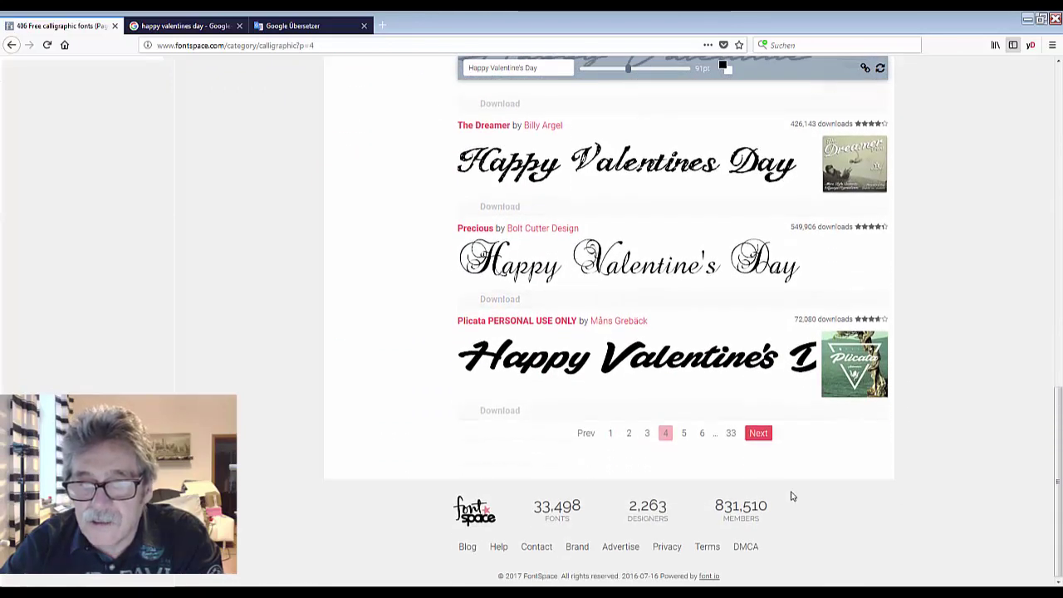
- Go to results page 6 and compare the Valentine's lettering in its fonts
{"action": "left_click", "coordinate": [702, 435]}
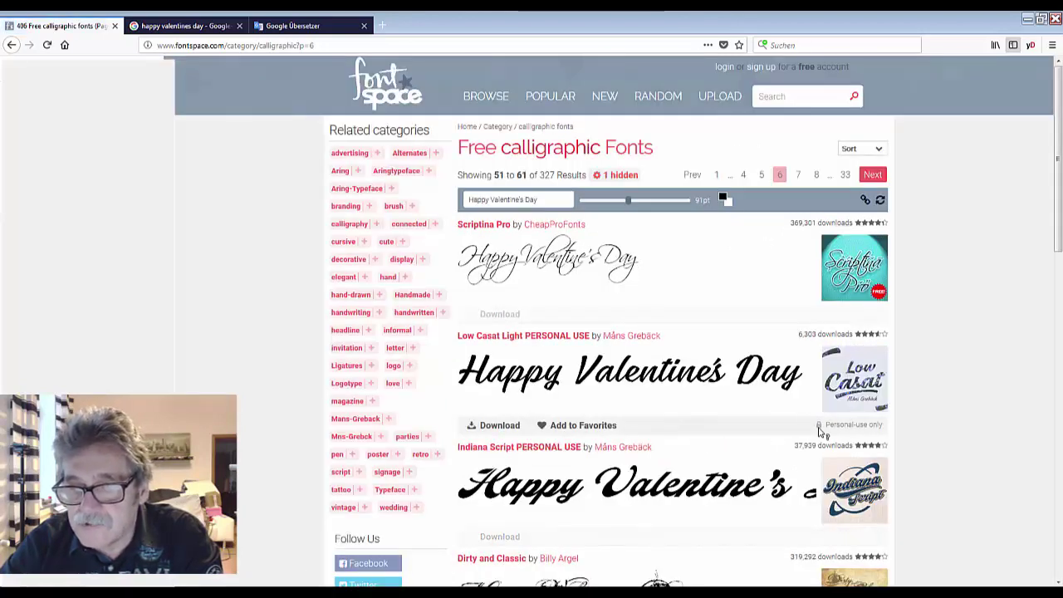
{"action": "scroll", "coordinate": [818, 430], "scroll_direction": "down", "scroll_amount": 4}
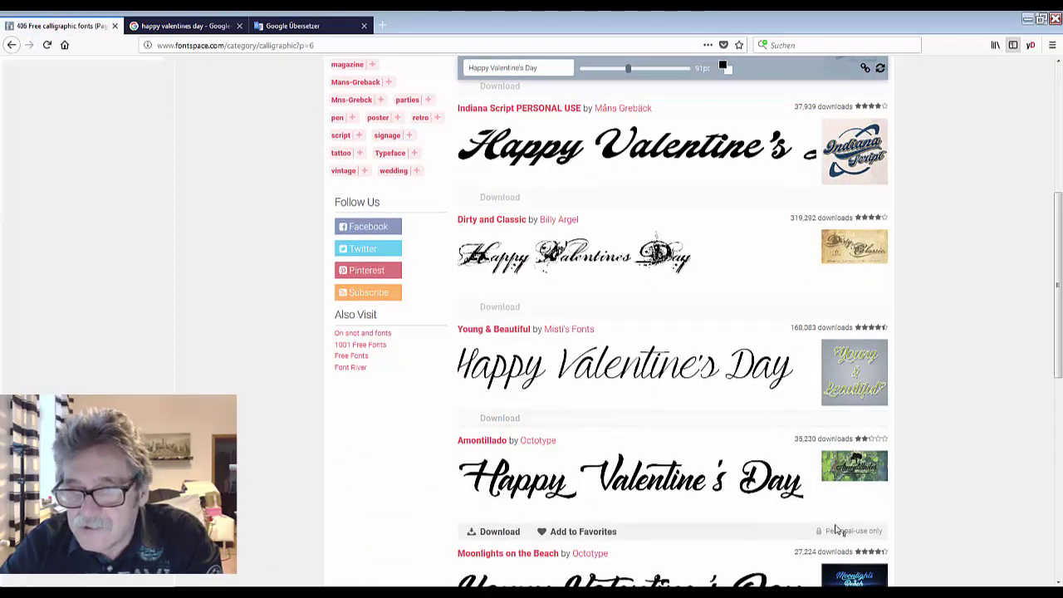
{"action": "scroll", "coordinate": [838, 530], "scroll_direction": "down", "scroll_amount": 3}
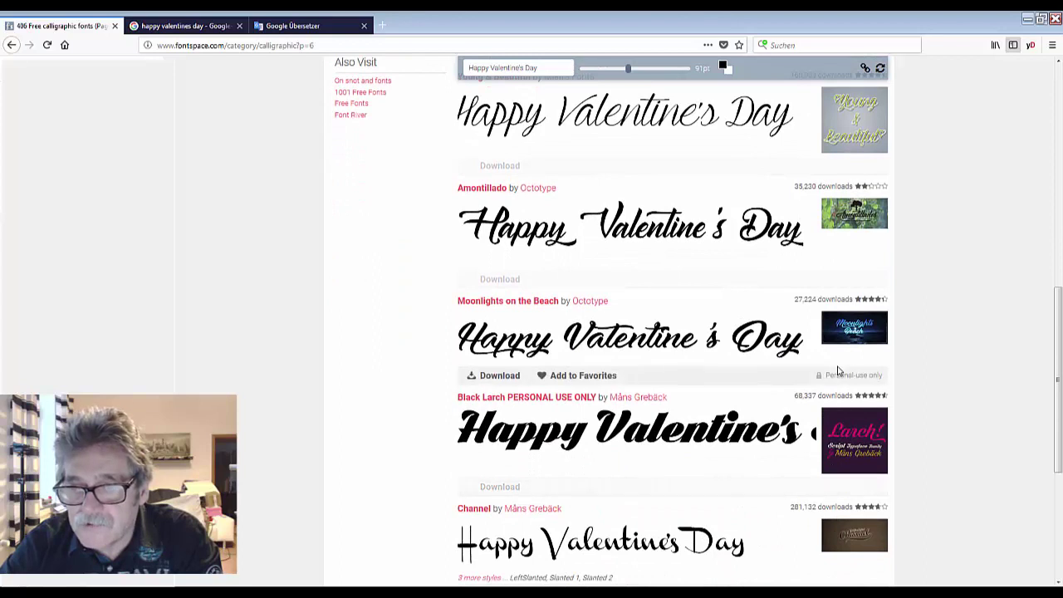
{"action": "scroll", "coordinate": [835, 485], "scroll_direction": "down", "scroll_amount": 3}
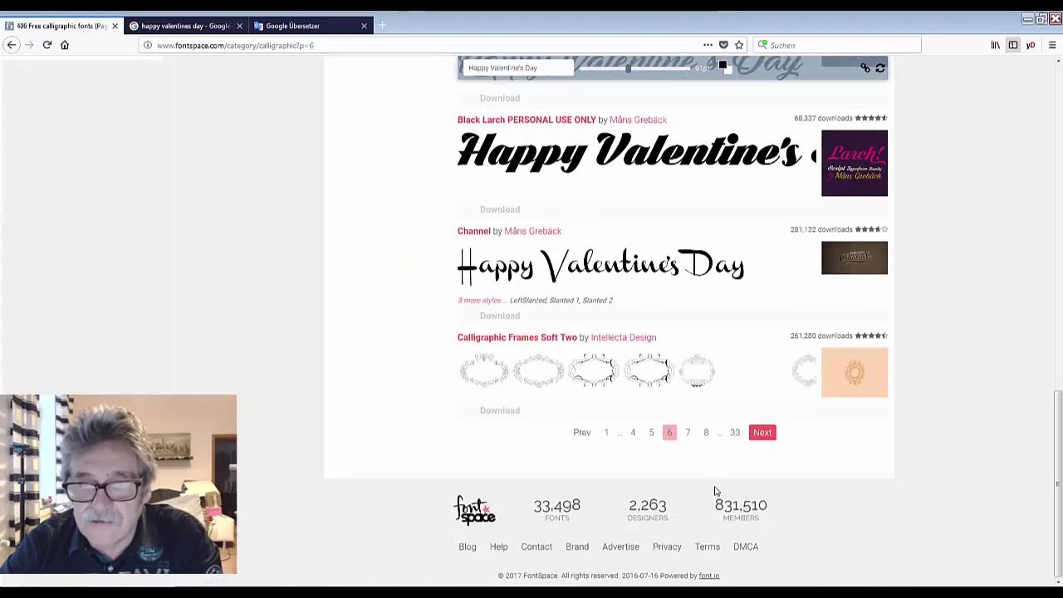
- Open results page 8 and look through all of its calligraphic font previews
{"action": "left_click", "coordinate": [707, 434]}
{"action": "scroll", "coordinate": [751, 447], "scroll_direction": "down", "scroll_amount": 1}
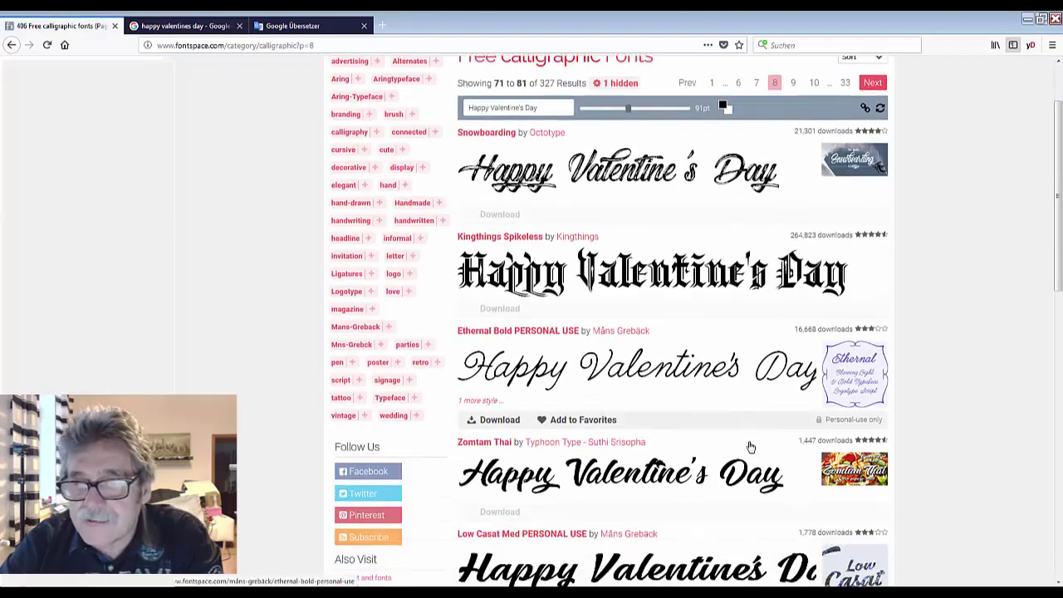
{"action": "scroll", "coordinate": [750, 447], "scroll_direction": "down", "scroll_amount": 1}
{"action": "scroll", "coordinate": [749, 447], "scroll_direction": "down", "scroll_amount": 1}
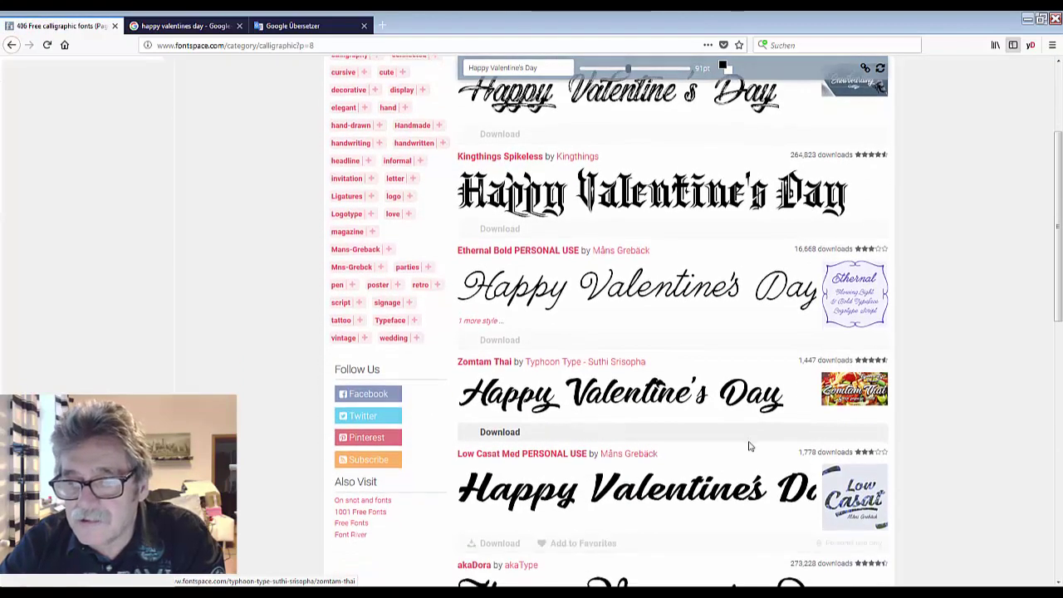
{"action": "scroll", "coordinate": [749, 447], "scroll_direction": "down", "scroll_amount": 1}
{"action": "scroll", "coordinate": [806, 470], "scroll_direction": "down", "scroll_amount": 2}
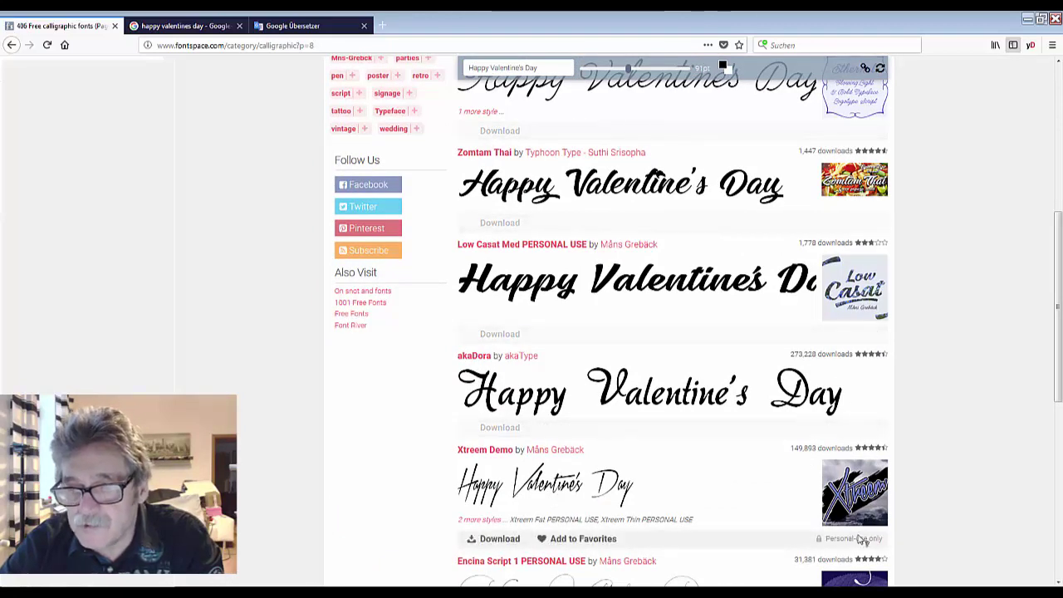
{"action": "scroll", "coordinate": [861, 540], "scroll_direction": "down", "scroll_amount": 3}
{"action": "scroll", "coordinate": [861, 545], "scroll_direction": "down", "scroll_amount": 2}
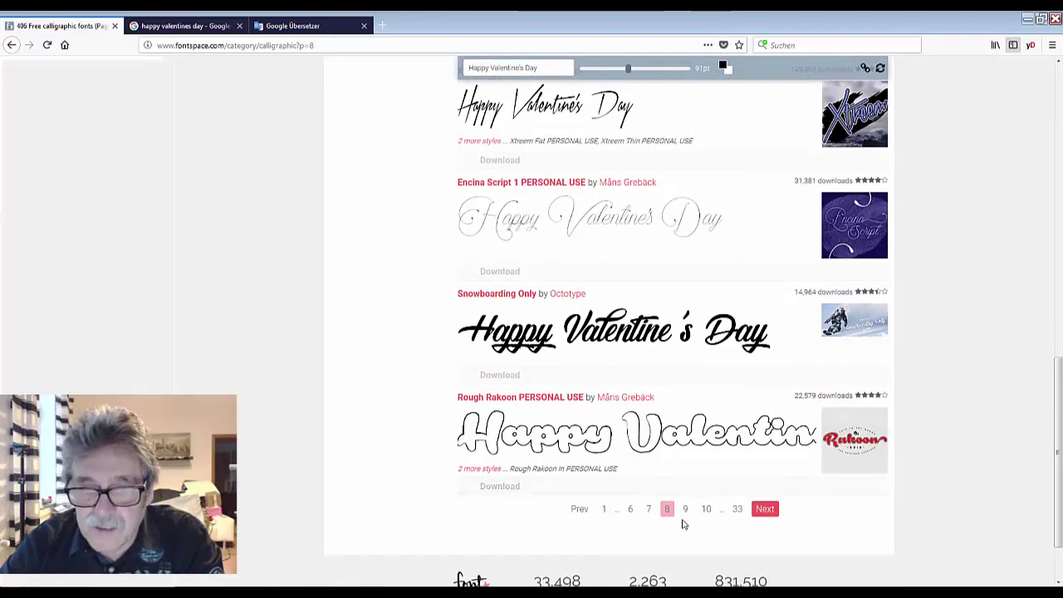
- Return to results page 1 and display the Blessed Day font preview as a standalone image
{"action": "left_click", "coordinate": [606, 510]}
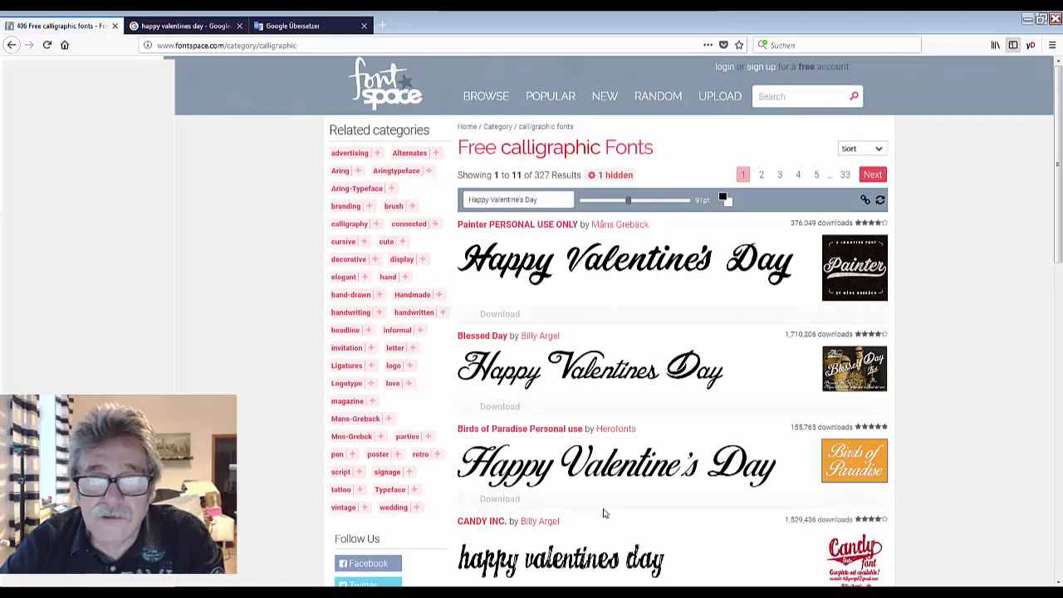
{"action": "scroll", "coordinate": [604, 512], "scroll_direction": "down", "scroll_amount": 3}
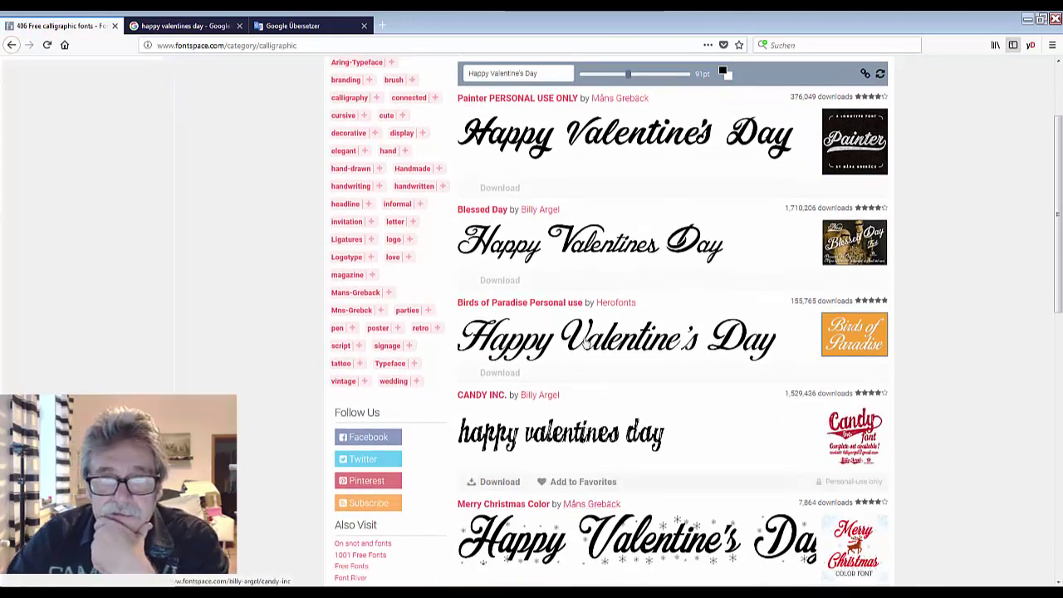
{"action": "right_click", "coordinate": [600, 254]}
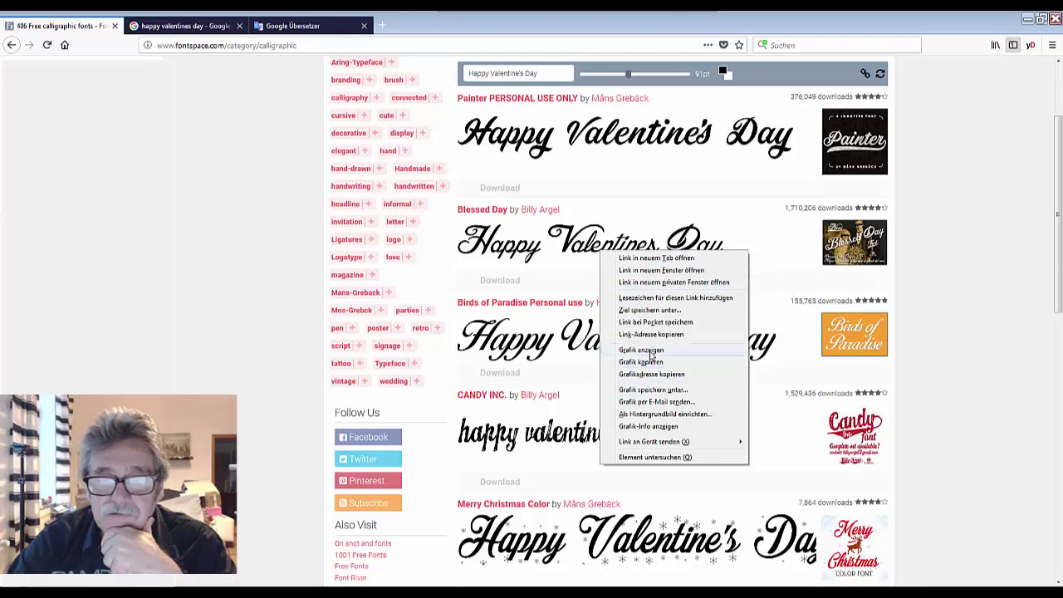
{"action": "left_click", "coordinate": [650, 351]}
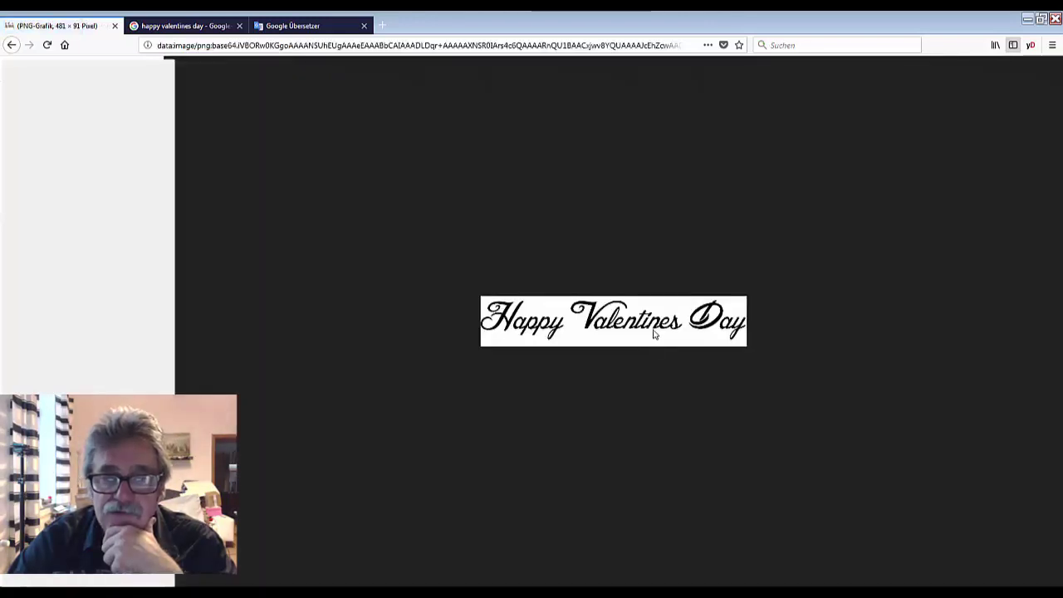
- Save the Blessed Day lettering image to the Desktop
{"action": "right_click", "coordinate": [653, 330]}
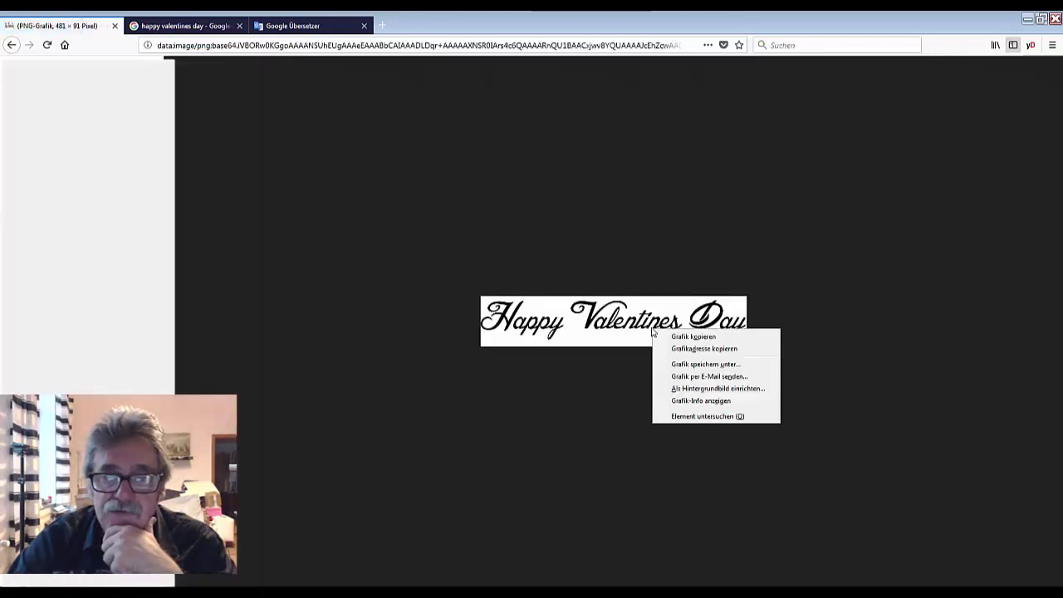
{"action": "left_click", "coordinate": [689, 367]}
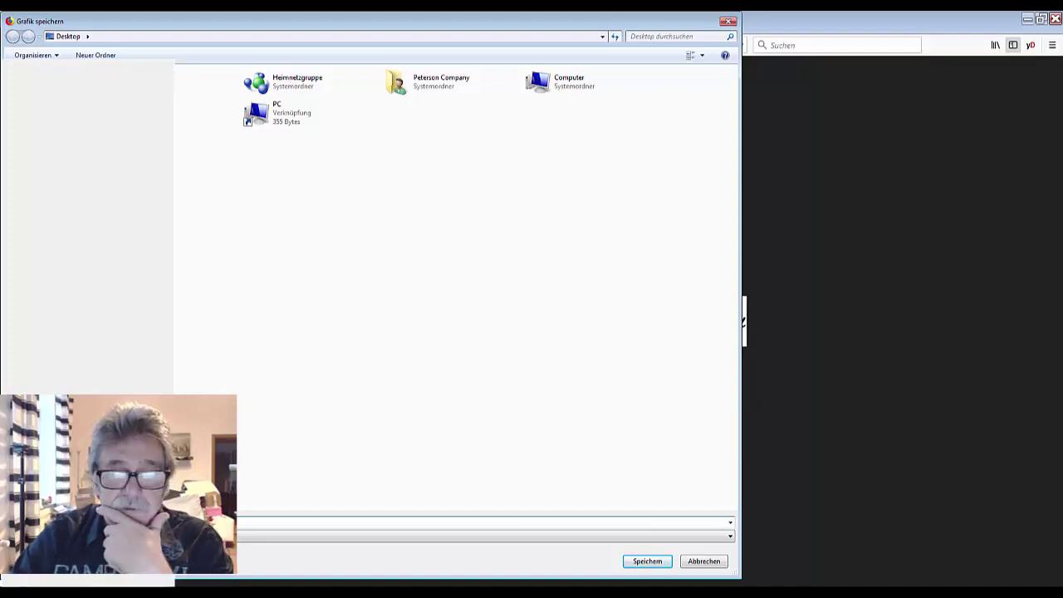
{"action": "left_click", "coordinate": [646, 561]}
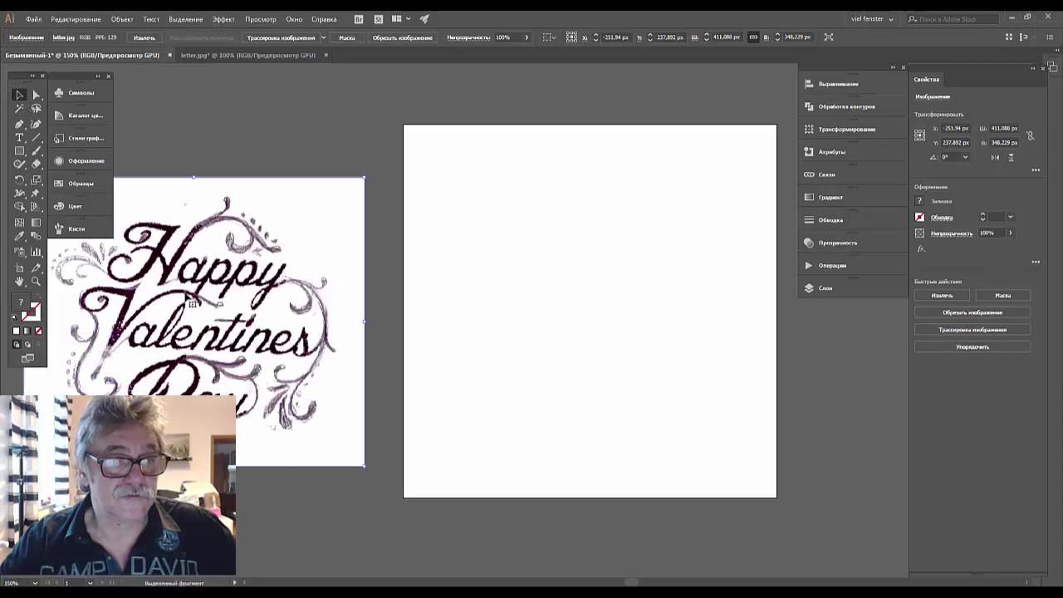
- In Illustrator, move the Happy Valentines Day sketch image onto the blank artboard and lower its opacity to 23%
{"action": "left_click_drag", "start_coordinate": [186, 292], "coordinate": [581, 285]}
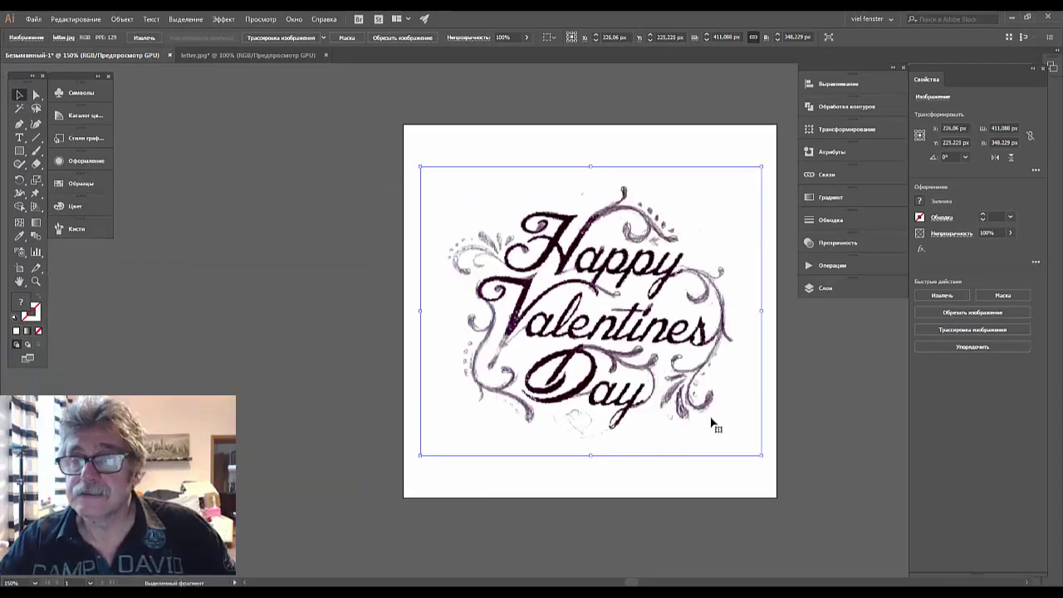
{"action": "left_click", "coordinate": [842, 246]}
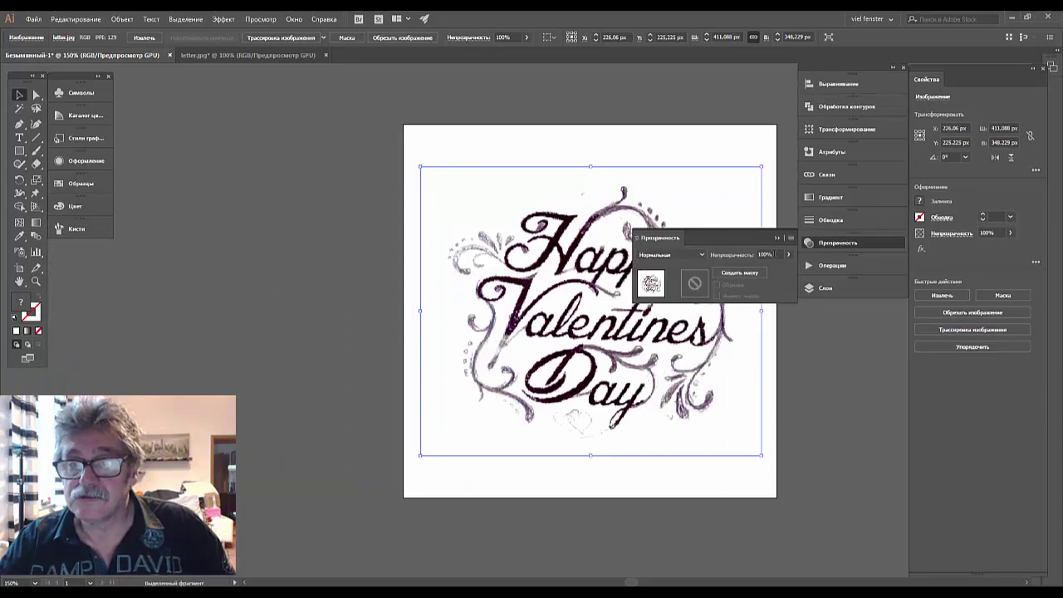
{"action": "left_click", "coordinate": [788, 257]}
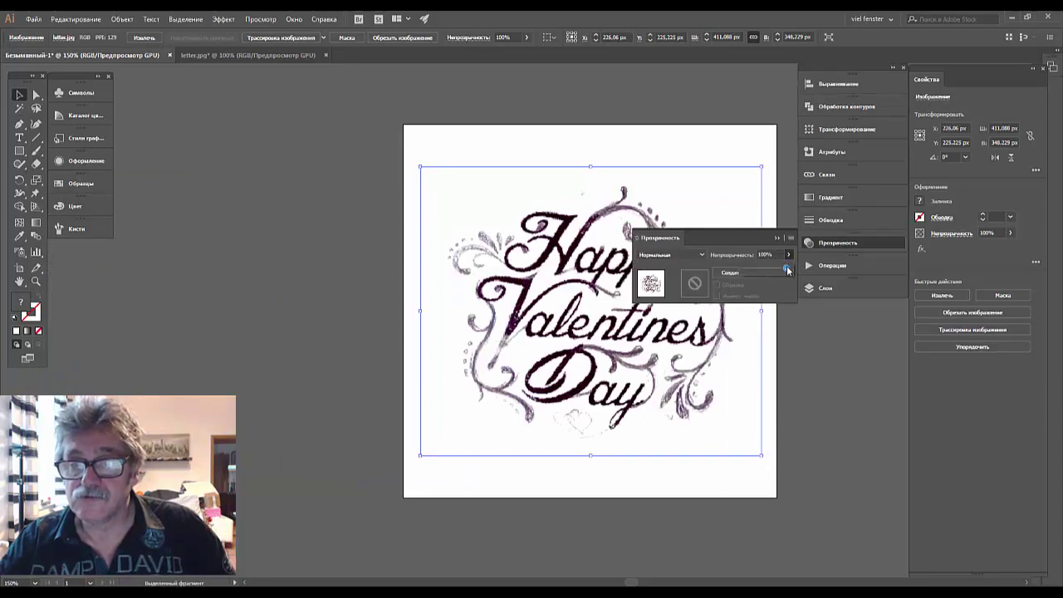
{"action": "left_click_drag", "start_coordinate": [787, 270], "coordinate": [757, 271]}
{"action": "key", "text": "Return"}
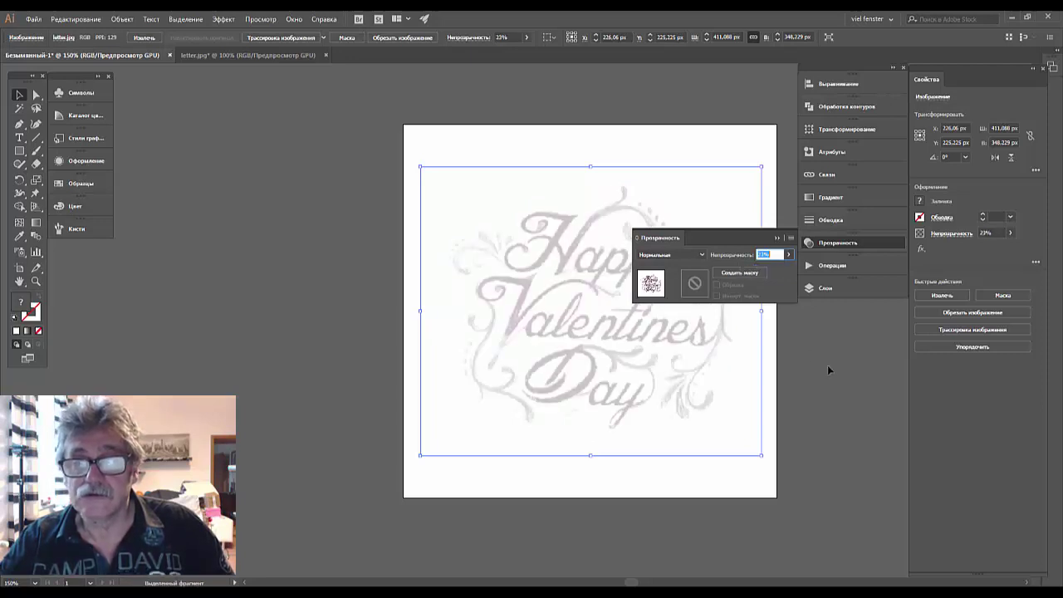
- Add a new layer above the sketch image's layer and name it letter
{"action": "left_click", "coordinate": [698, 347]}
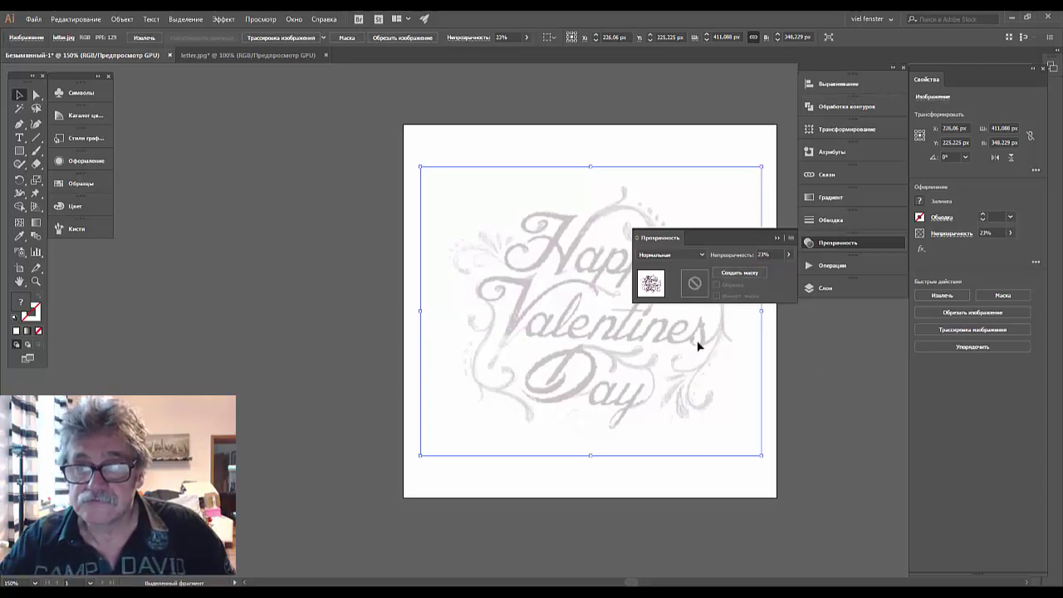
{"action": "left_click", "coordinate": [778, 239]}
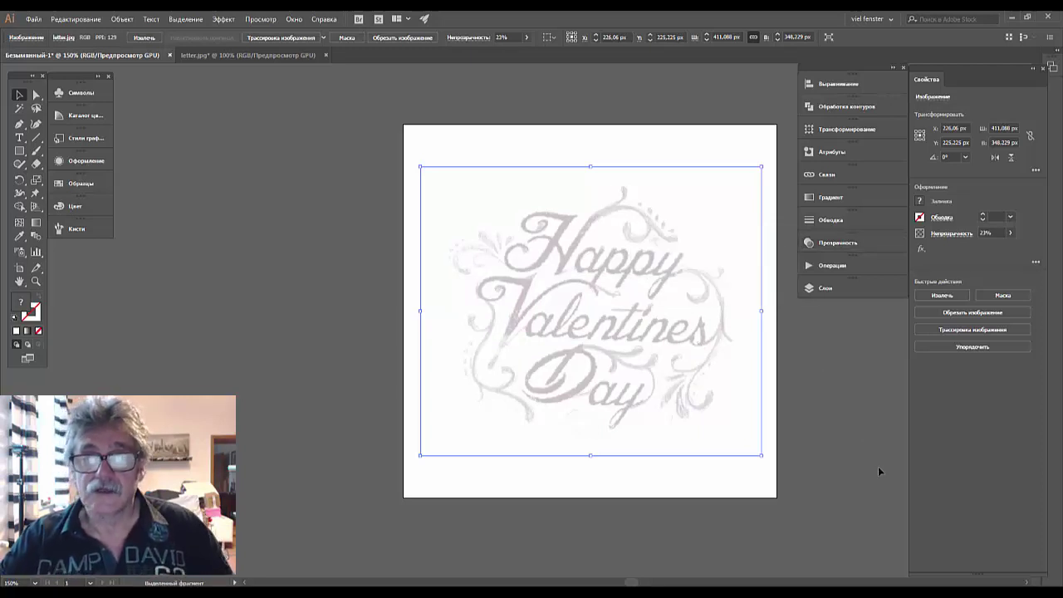
{"action": "key", "text": "ctrl+plus"}
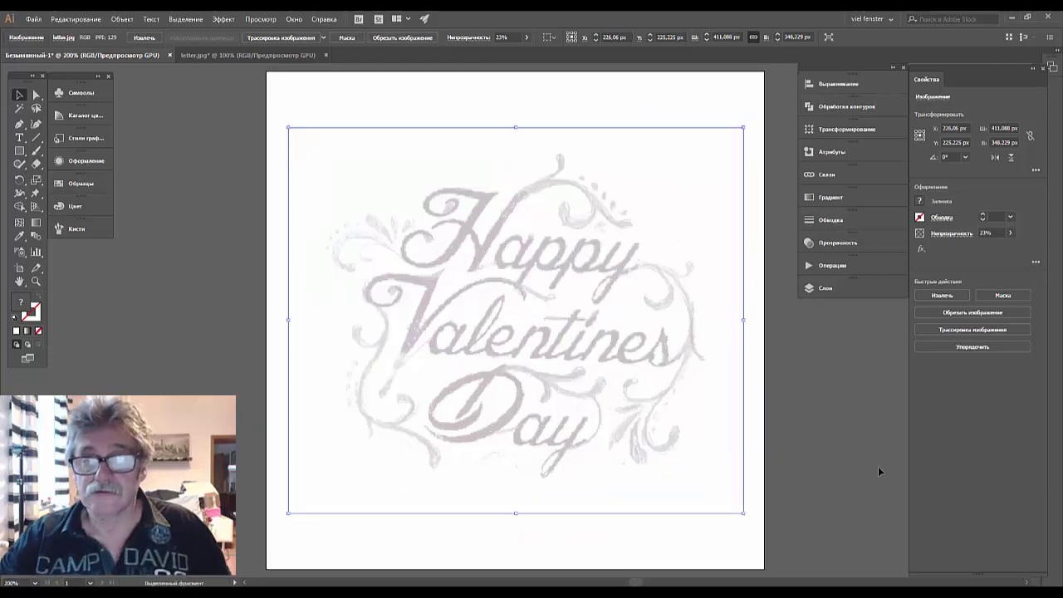
{"action": "left_click", "coordinate": [828, 290]}
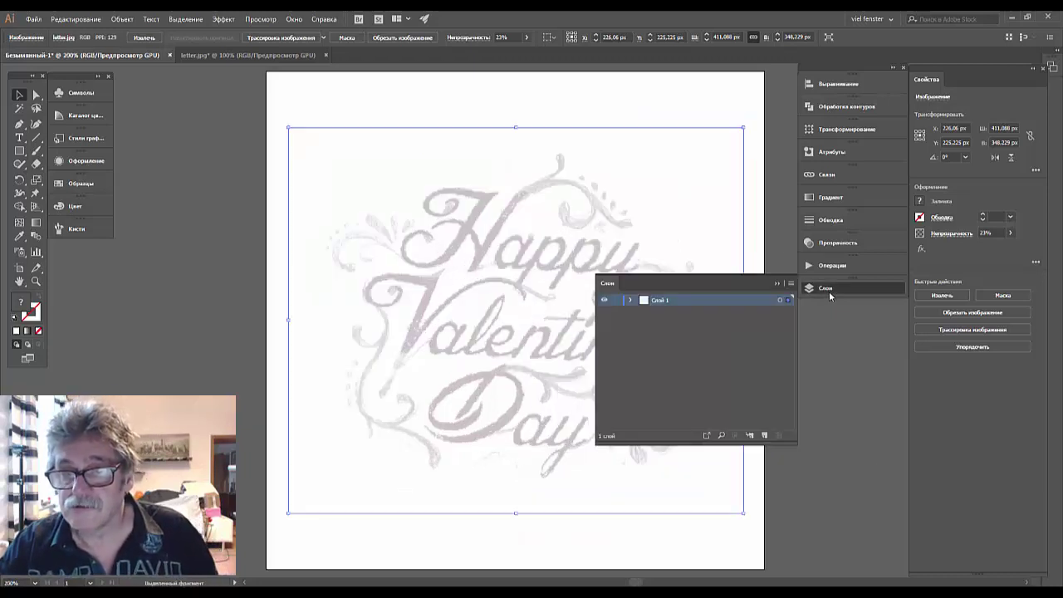
{"action": "left_click", "coordinate": [766, 435]}
{"action": "double_click", "coordinate": [663, 304]}
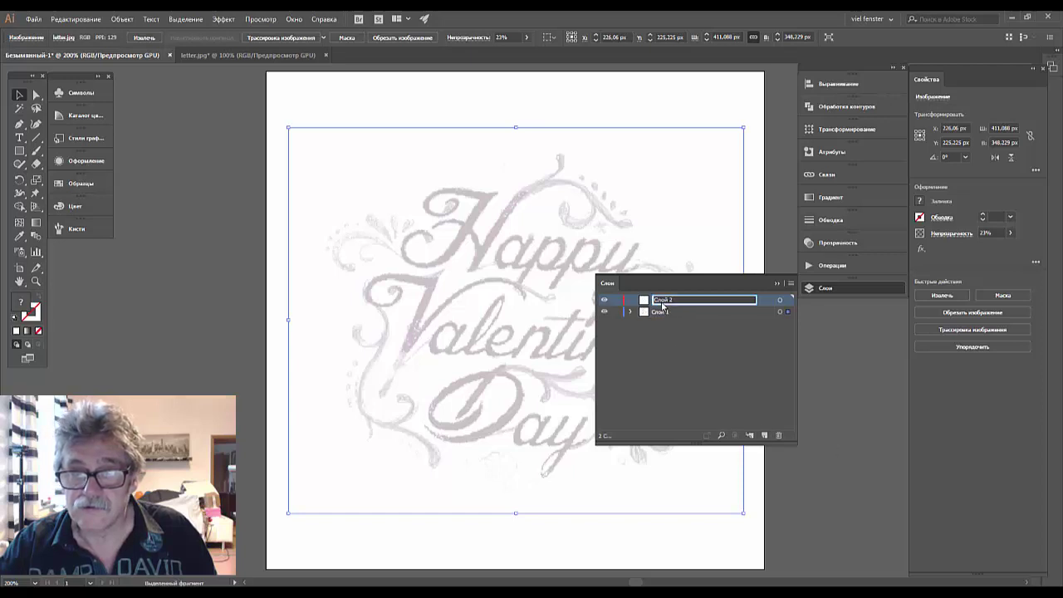
{"action": "key", "text": "BackSpace"}
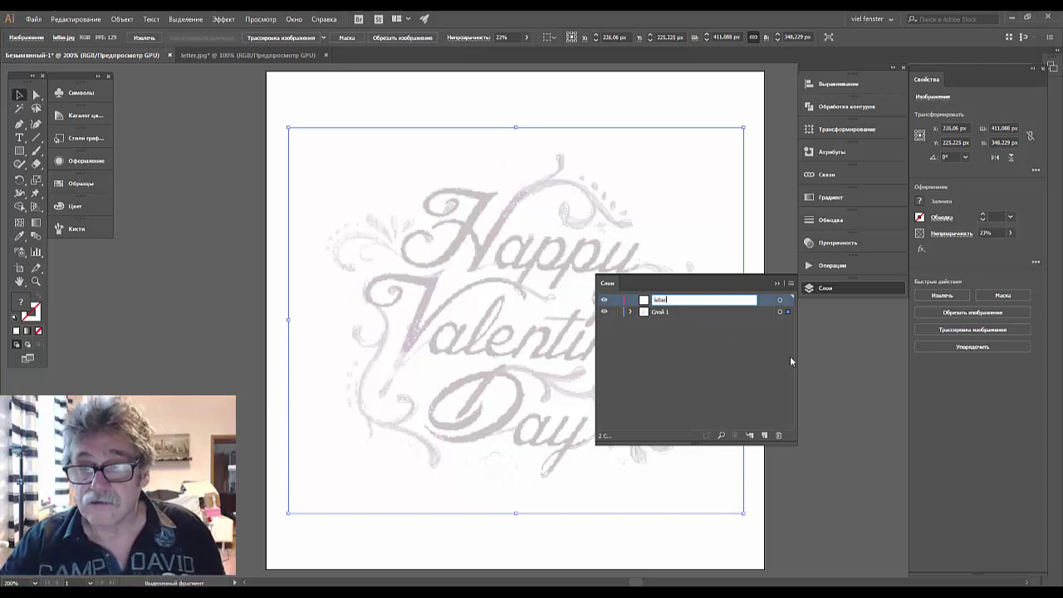
{"action": "type", "text": "letter"}
{"action": "key", "text": "Return"}
{"action": "left_click", "coordinate": [749, 360]}
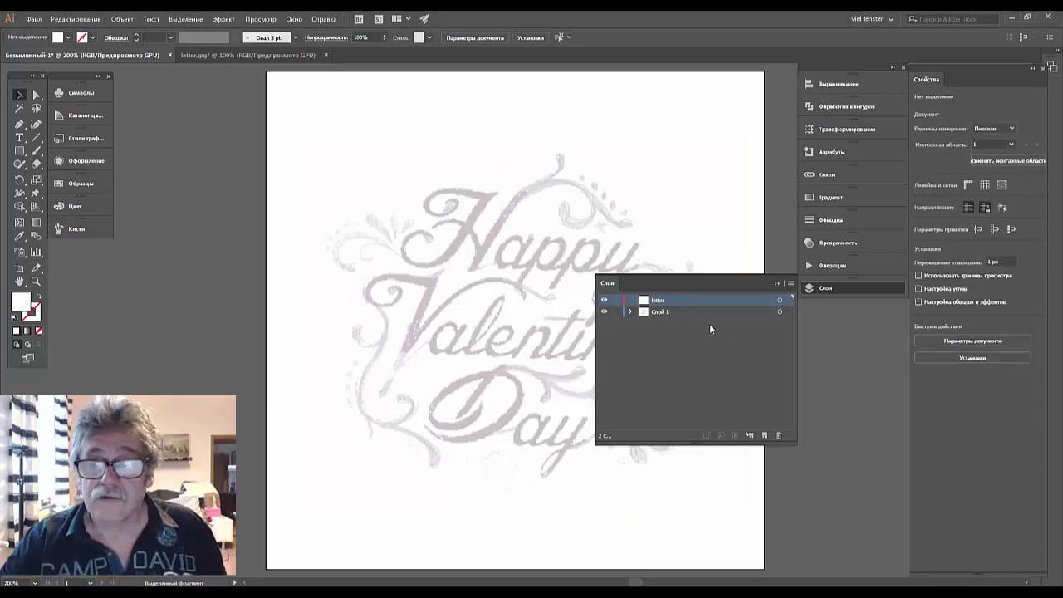
{"action": "left_click", "coordinate": [776, 284]}
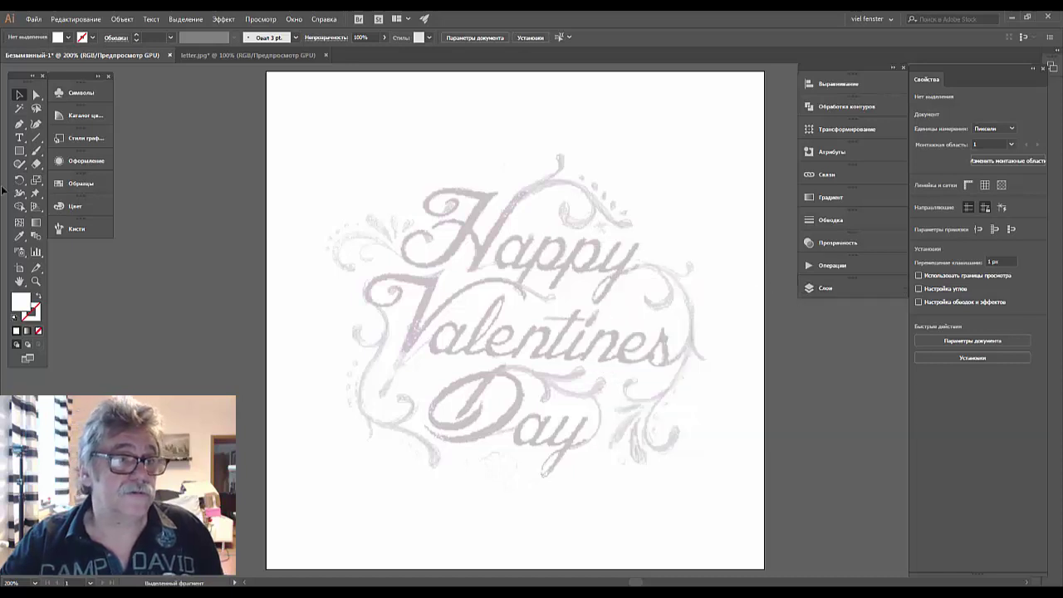
- Activate the Pen tool with a 0 pt stroke and set the fill to none
{"action": "left_click", "coordinate": [19, 124]}
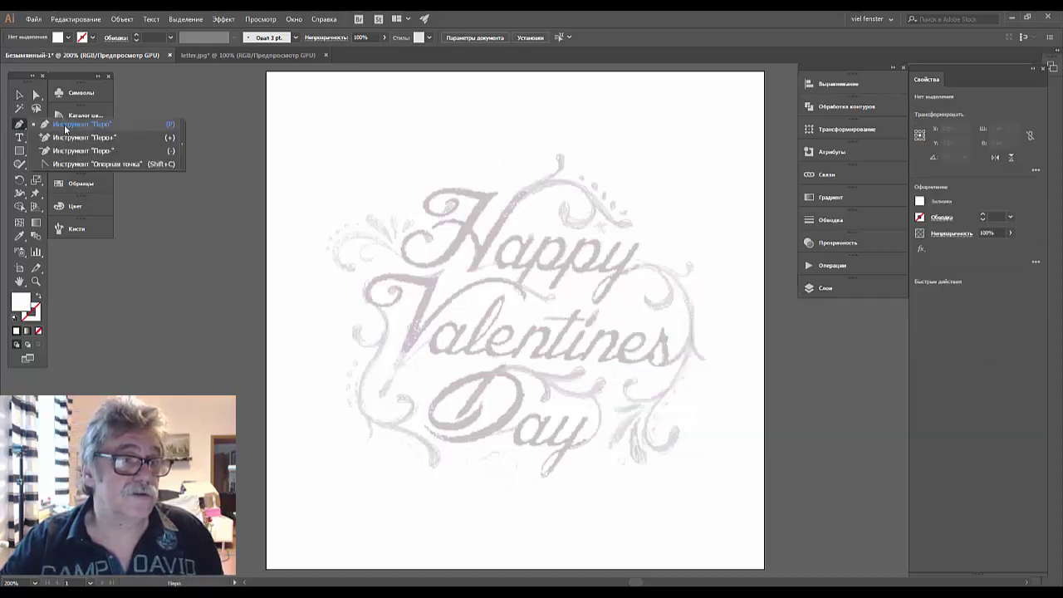
{"action": "left_click", "coordinate": [74, 127]}
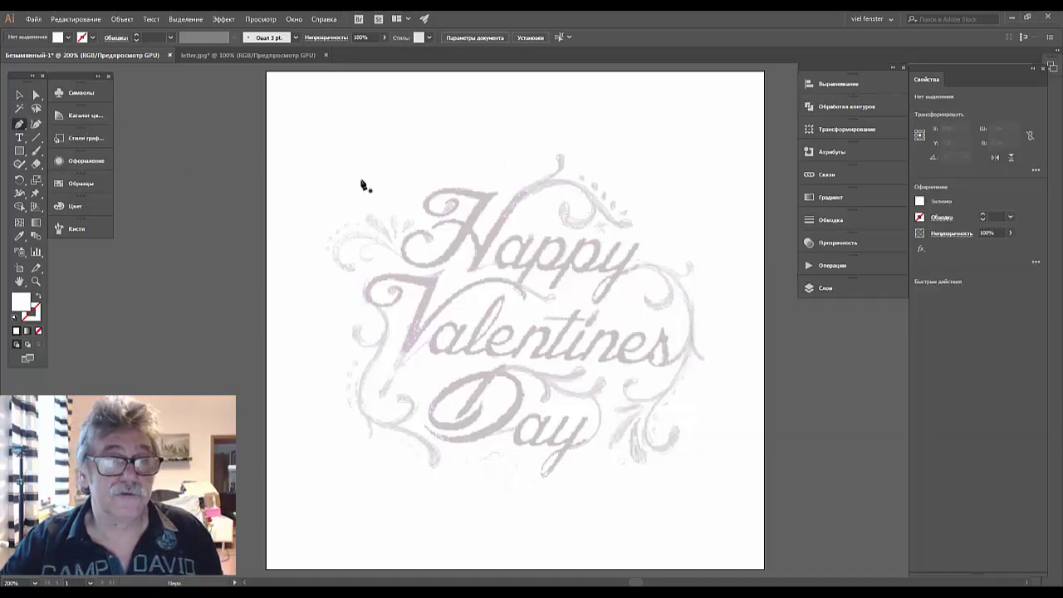
{"action": "left_click", "coordinate": [137, 39]}
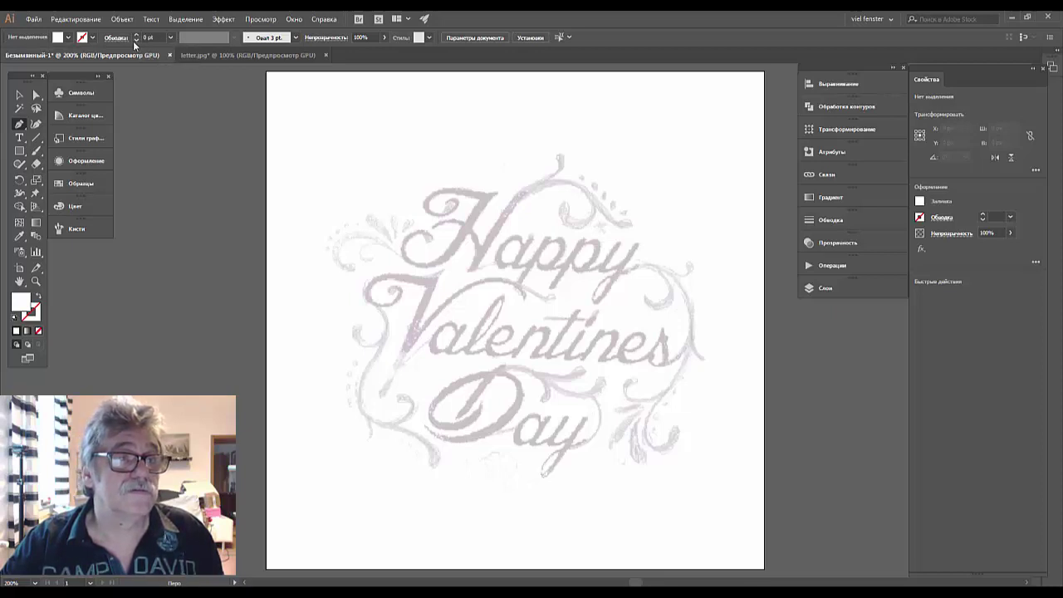
{"action": "left_click", "coordinate": [170, 38]}
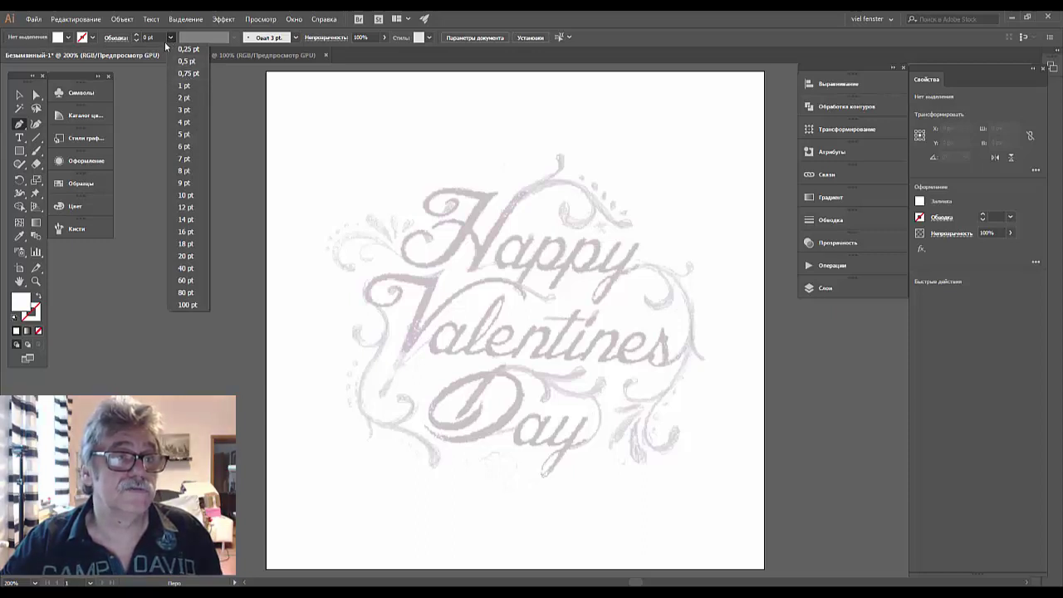
{"action": "left_click", "coordinate": [13, 312]}
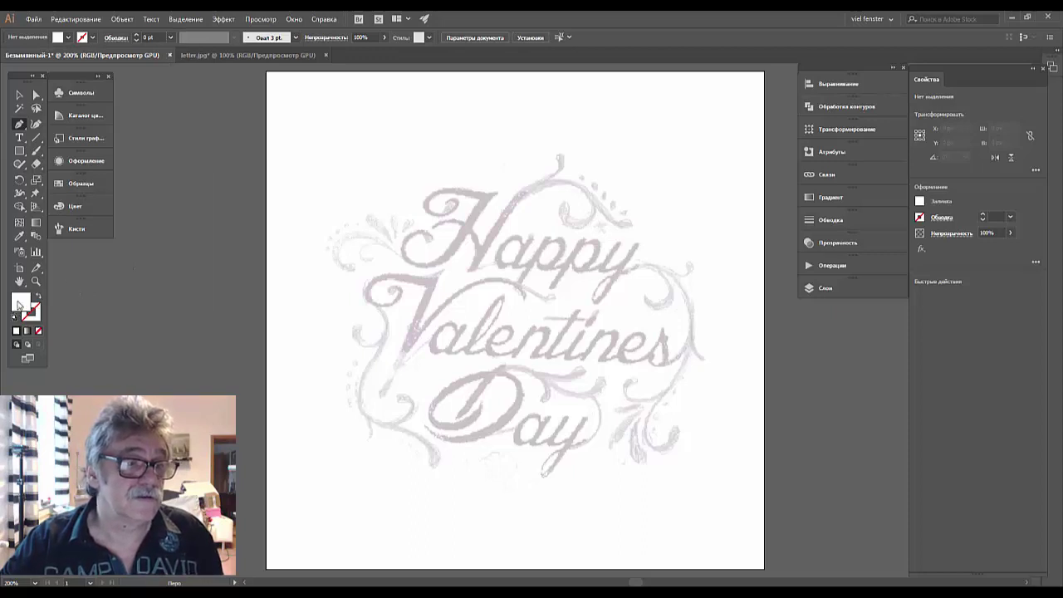
{"action": "left_click", "coordinate": [38, 332]}
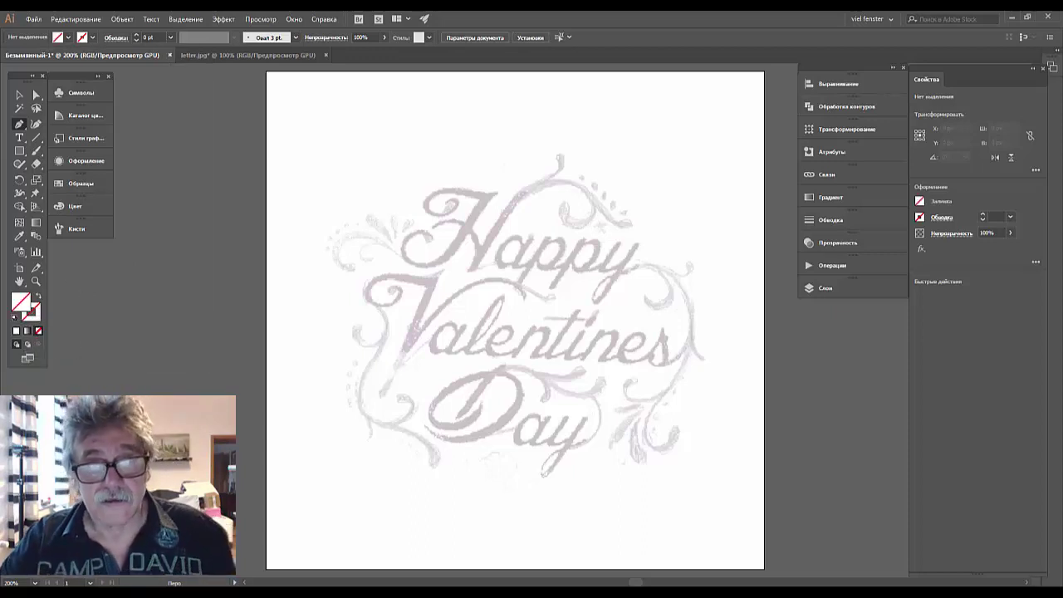
- Trace the H of Happy from its left stem's upper tip down the inner edge, along the crossbar and up the right stem into the swash
{"action": "key", "text": "ctrl+plus"}
{"action": "key", "text": "ctrl+plus"}
{"action": "key", "text": "ctrl+plus"}
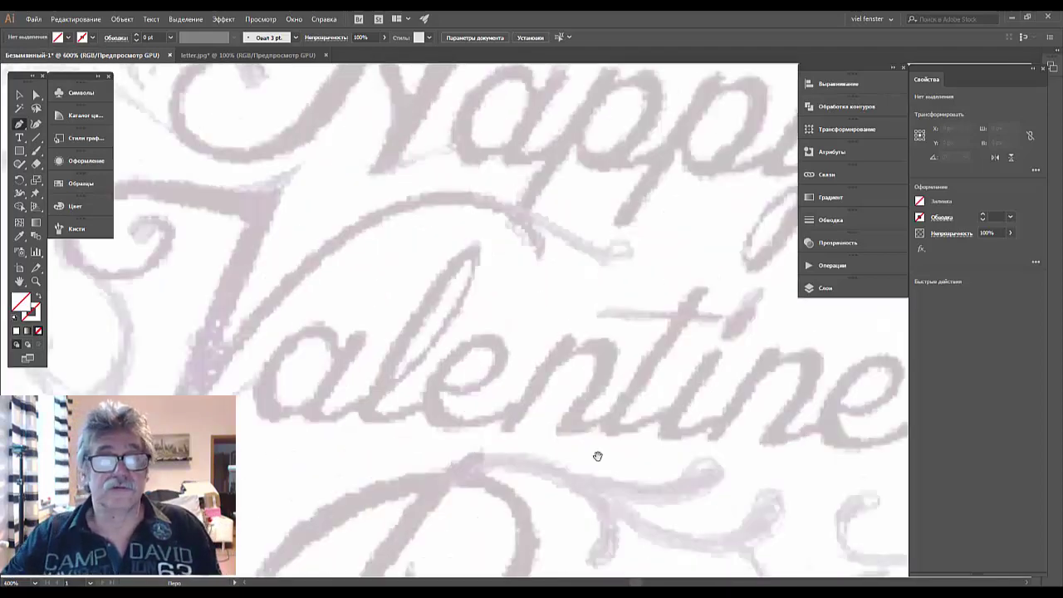
{"action": "left_click_drag", "start_coordinate": [551, 241], "coordinate": [577, 560]}
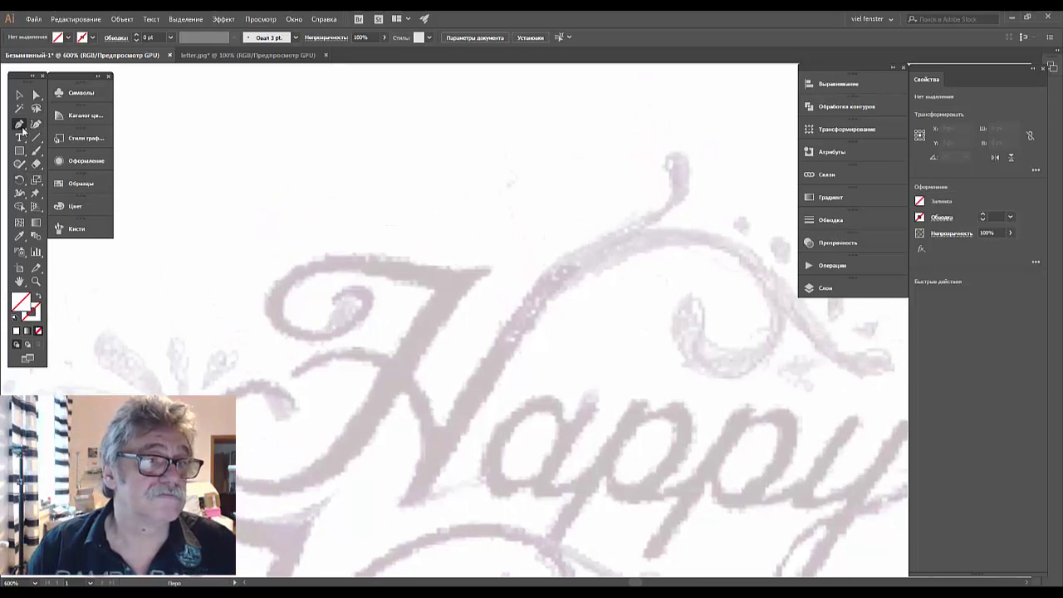
{"action": "left_click", "coordinate": [19, 126]}
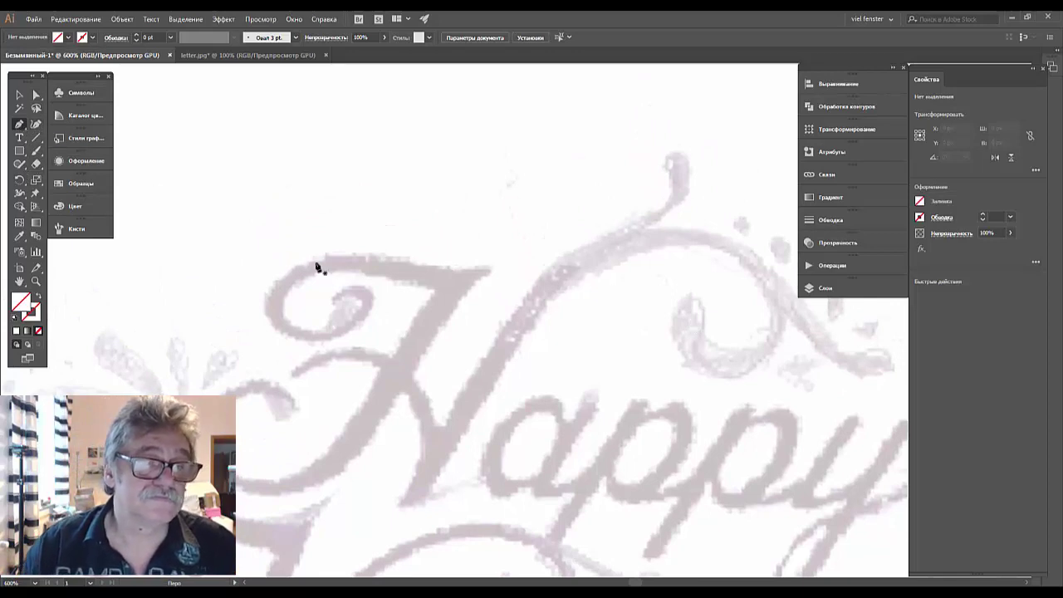
{"action": "left_click", "coordinate": [490, 269]}
{"action": "left_click_drag", "start_coordinate": [429, 347], "coordinate": [409, 372]}
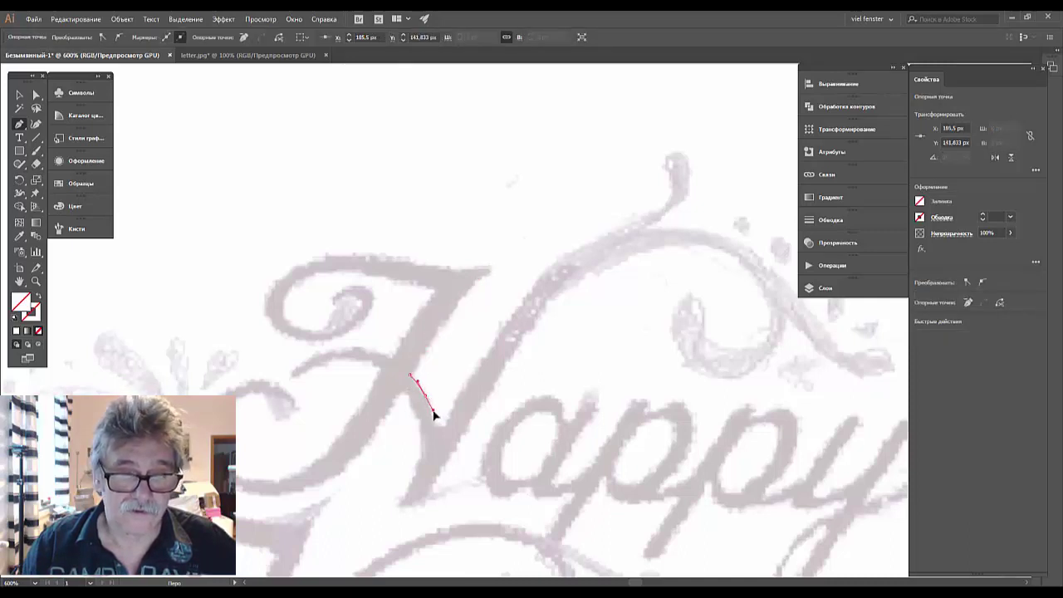
{"action": "left_click_drag", "start_coordinate": [438, 436], "coordinate": [475, 402]}
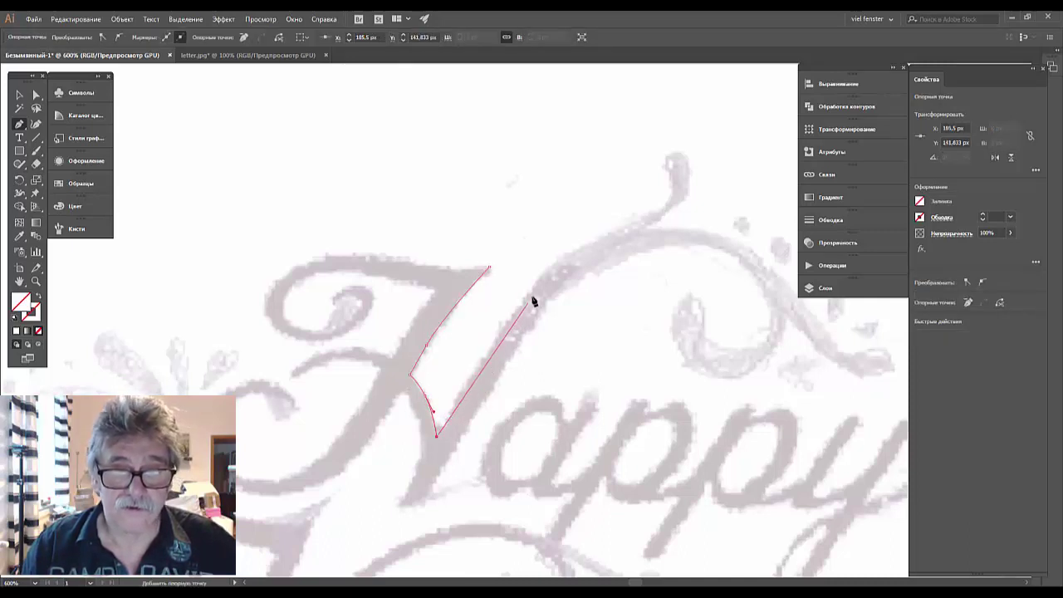
{"action": "mouse_move", "coordinate": [535, 290]}
{"action": "left_mouse_down"}
{"action": "mouse_move", "coordinate": [607, 244]}
{"action": "mouse_move", "coordinate": [557, 273]}
{"action": "mouse_move", "coordinate": [580, 254]}
{"action": "left_mouse_up"}
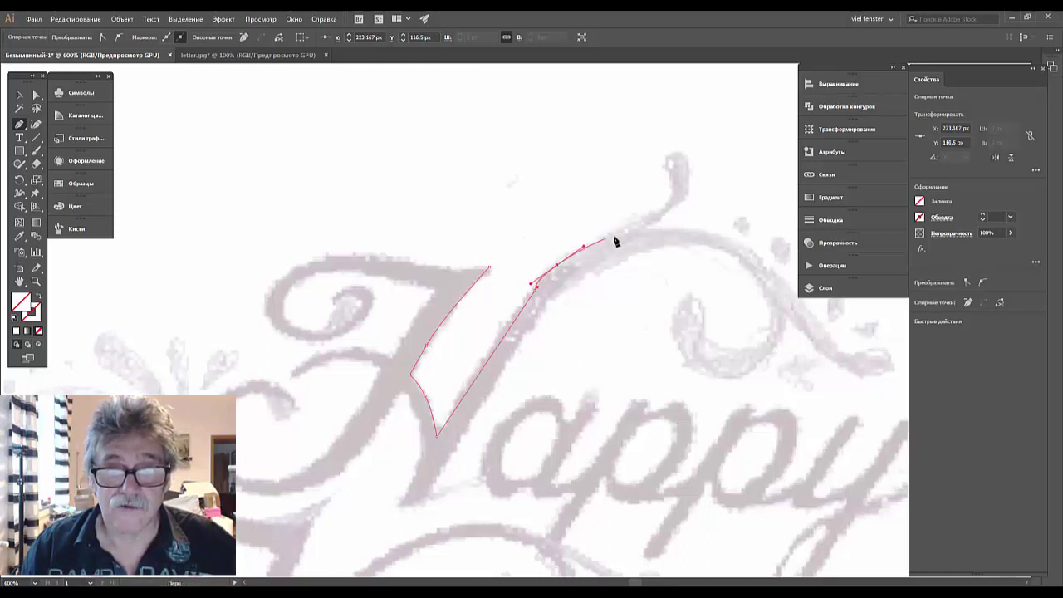
- Continue the H outline from the swash end down the right stem's outer edge, around its foot and along the crossbar's lower edge
{"action": "left_click_drag", "start_coordinate": [645, 237], "coordinate": [534, 328]}
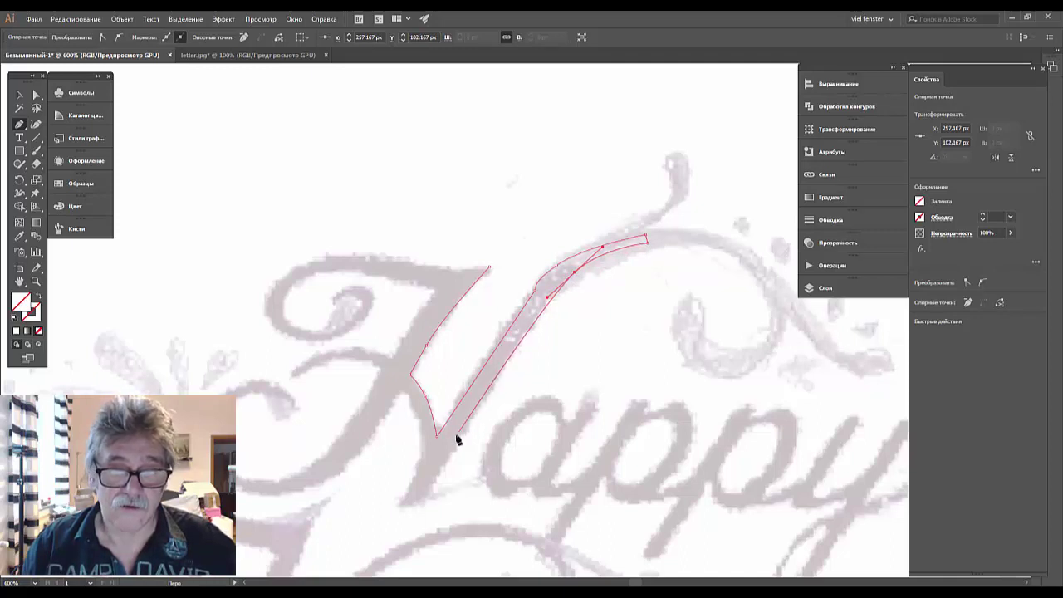
{"action": "left_click", "coordinate": [425, 503]}
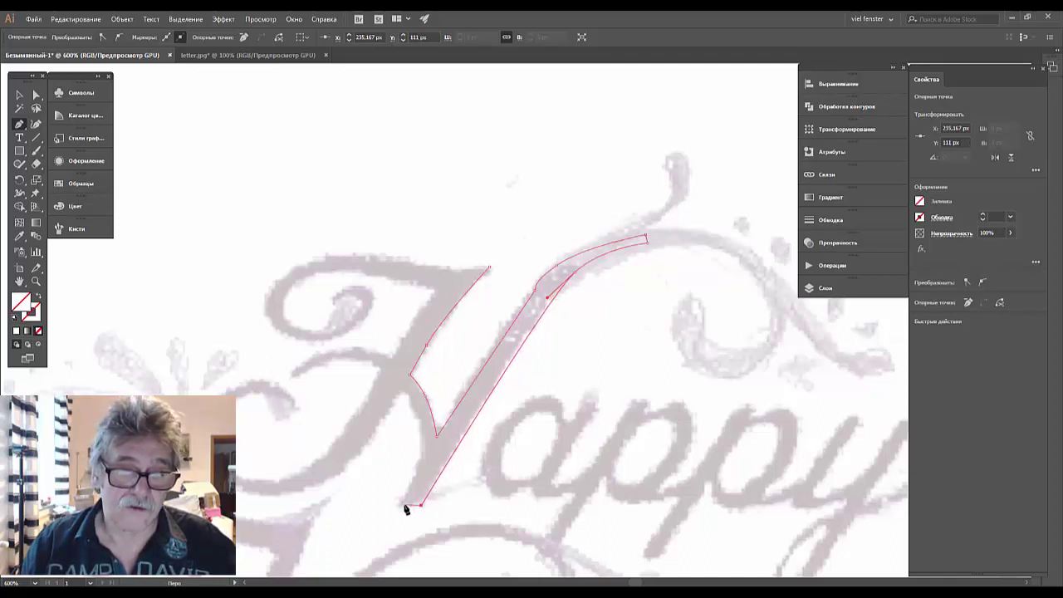
{"action": "left_click", "coordinate": [399, 504]}
{"action": "left_click", "coordinate": [425, 451]}
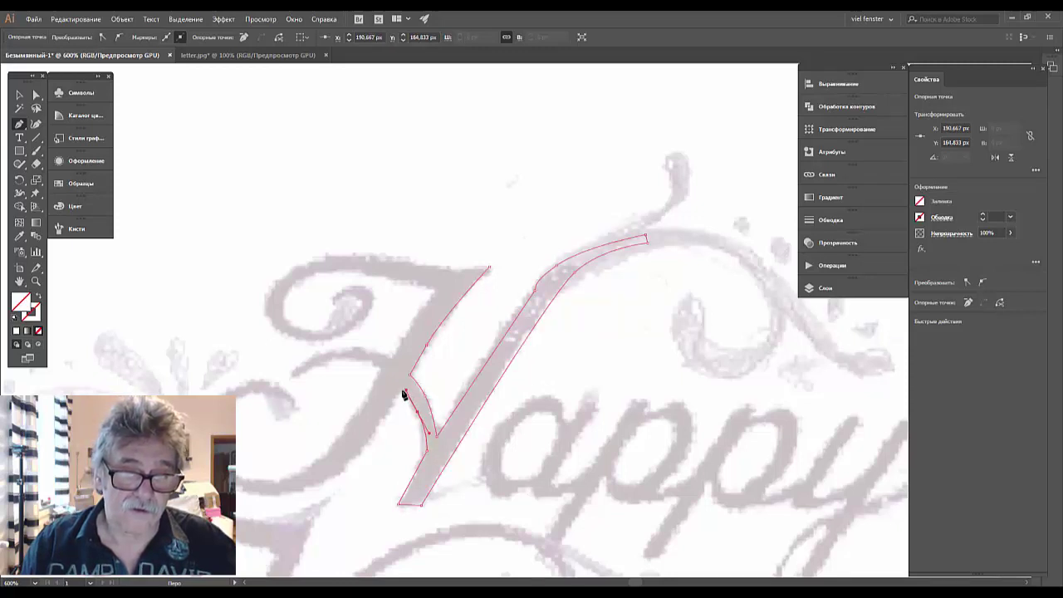
{"action": "left_click_drag", "start_coordinate": [403, 390], "coordinate": [636, 426]}
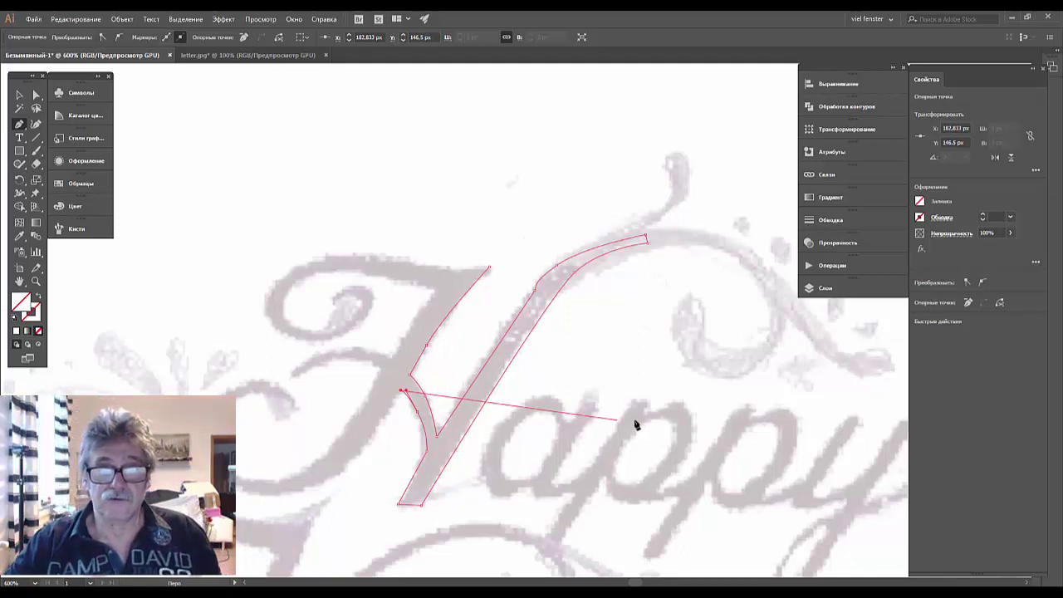
{"action": "left_click_drag", "start_coordinate": [636, 425], "coordinate": [515, 557]}
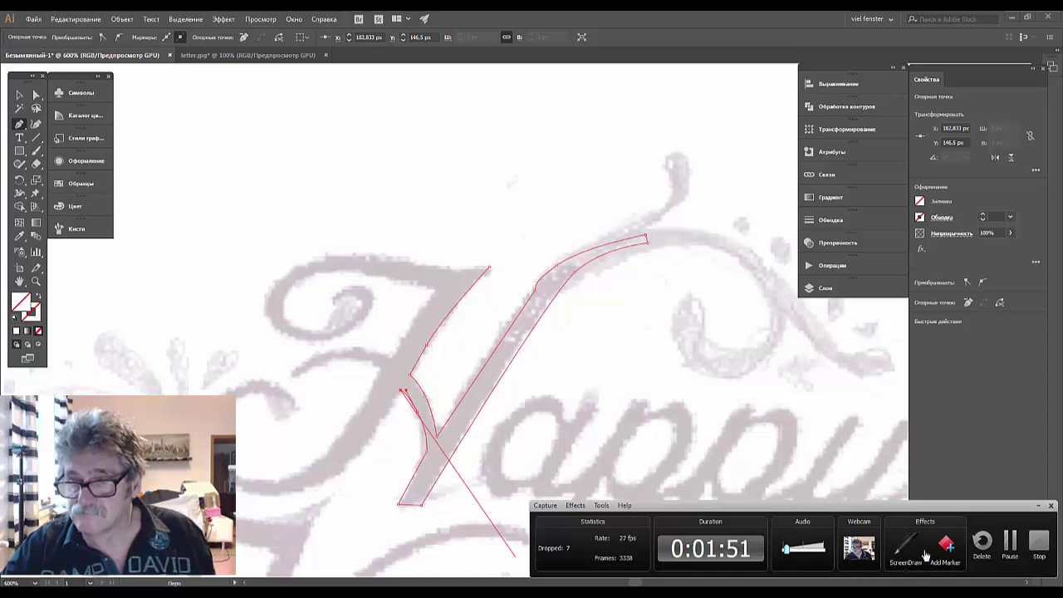
{"action": "left_click", "coordinate": [1010, 551]}
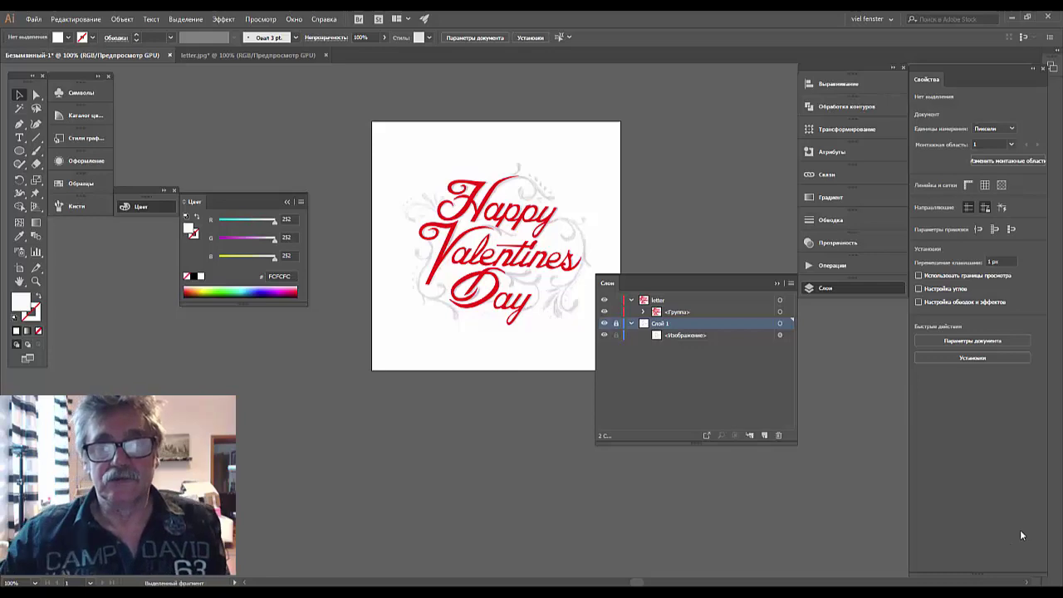
- Add a new layer between the letter layer and the locked sketch layer and name it swirl
{"action": "key", "text": "ctrl+minus"}
{"action": "key", "text": "ctrl+plus"}
{"action": "key", "text": "ctrl+plus"}
{"action": "key", "text": "ctrl+plus"}
{"action": "key", "text": "ctrl+plus"}
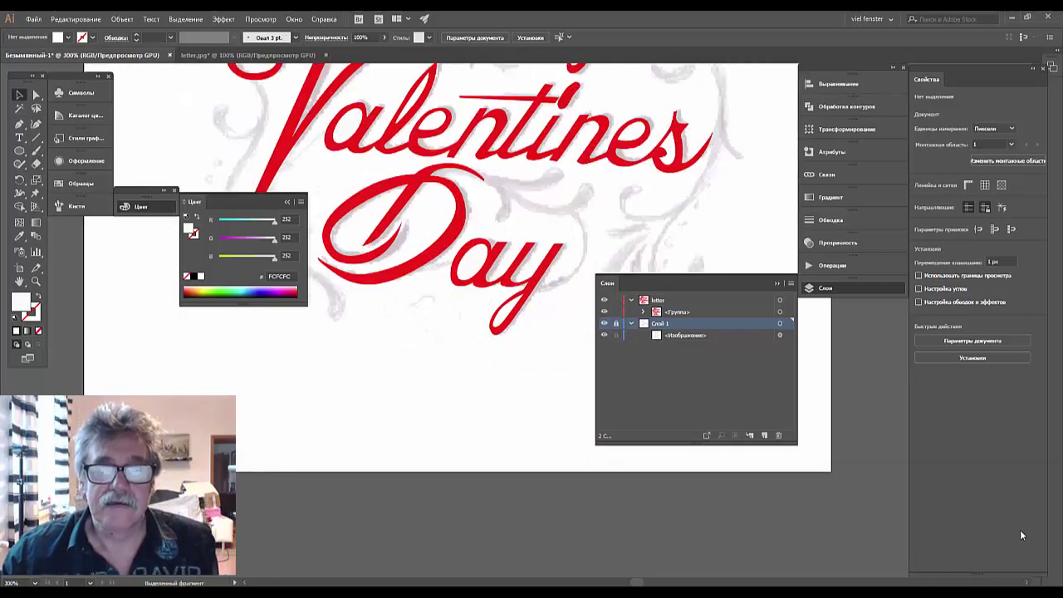
{"action": "left_click_drag", "start_coordinate": [513, 377], "coordinate": [508, 544]}
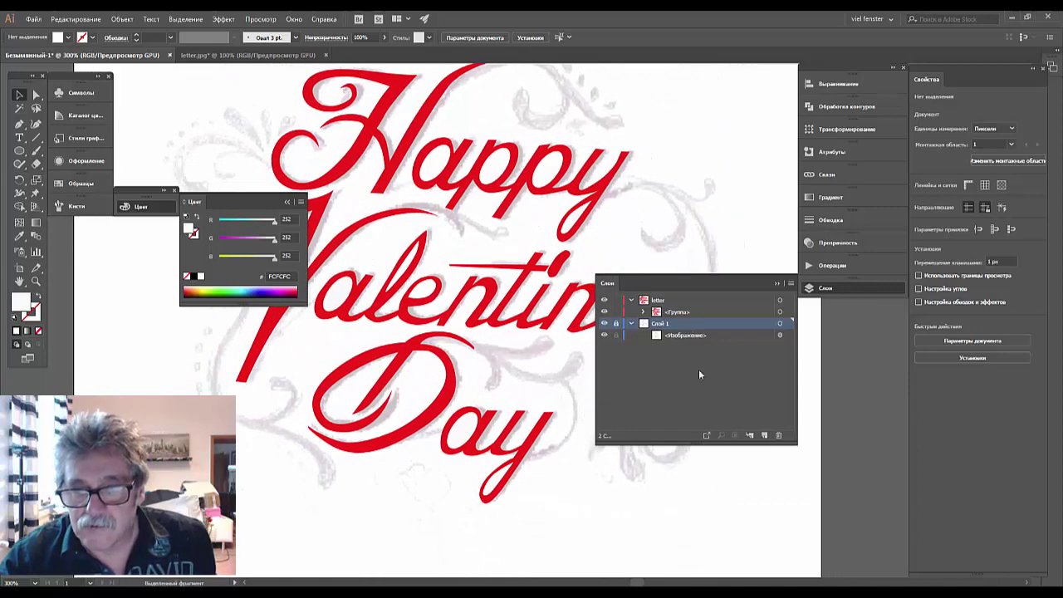
{"action": "left_click", "coordinate": [765, 435]}
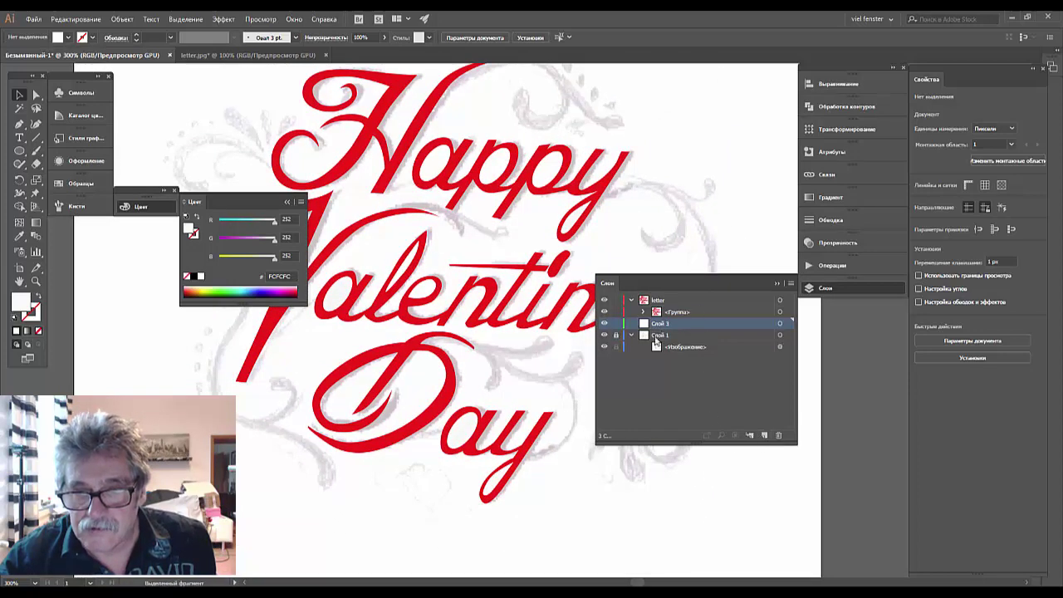
{"action": "double_click", "coordinate": [661, 324]}
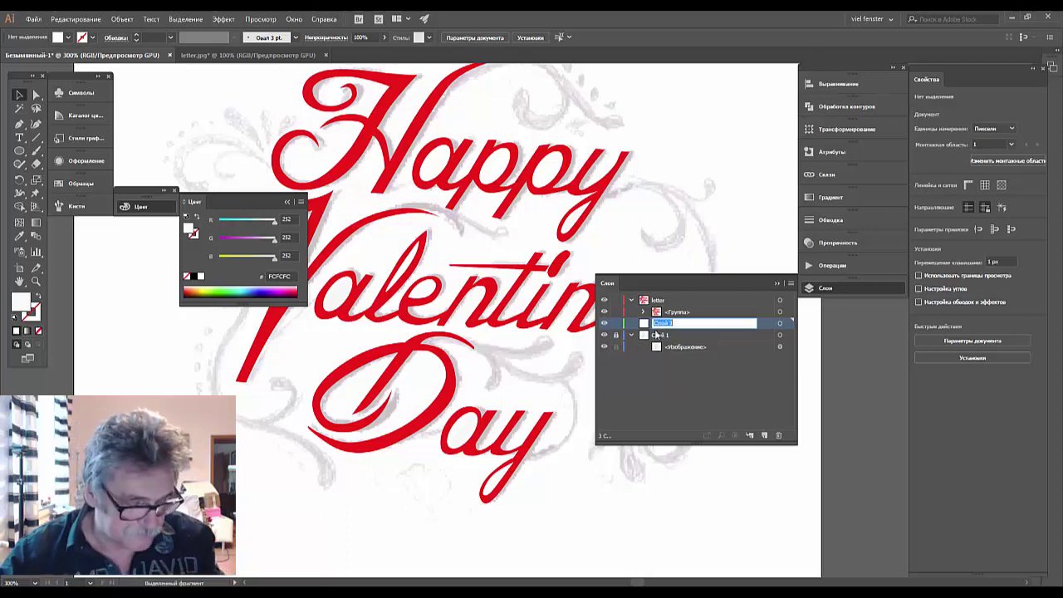
{"action": "type", "text": "l"}
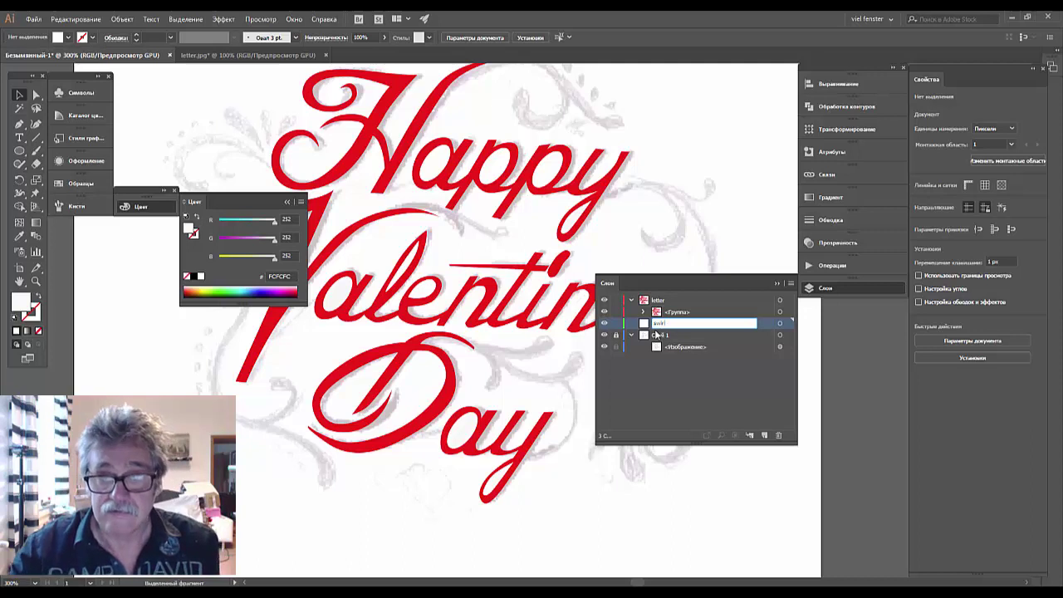
{"action": "left_click", "coordinate": [656, 371]}
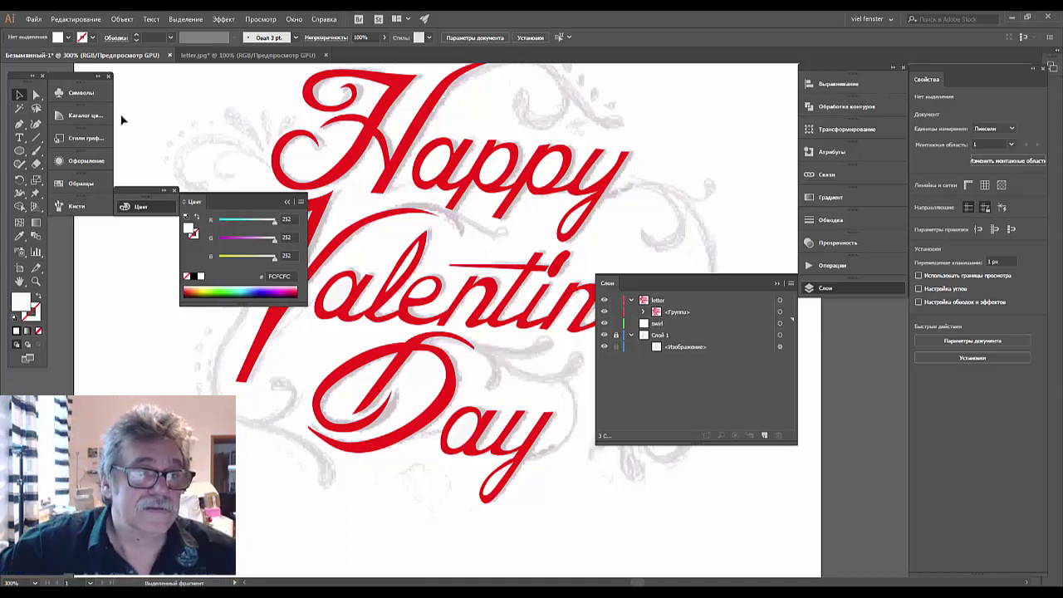
- Dock the floating Color panel directly below Brushes
{"action": "left_click_drag", "start_coordinate": [240, 200], "coordinate": [79, 230]}
{"action": "double_click", "coordinate": [227, 193]}
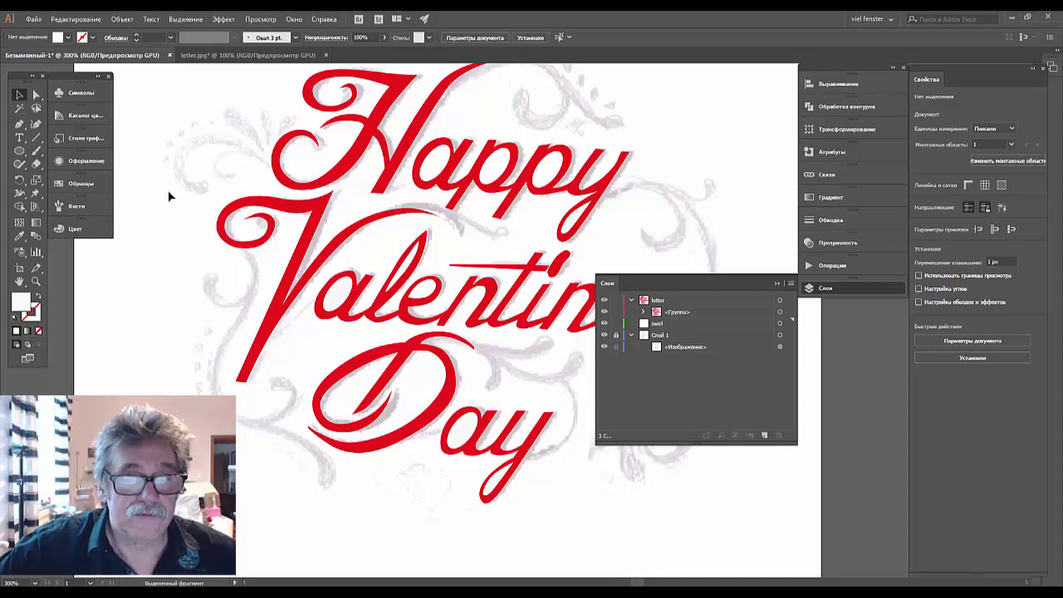
- Choose the Ellipse tool and change the fill colour from the palette to a bright red matching the lettering
{"action": "left_click", "coordinate": [20, 152]}
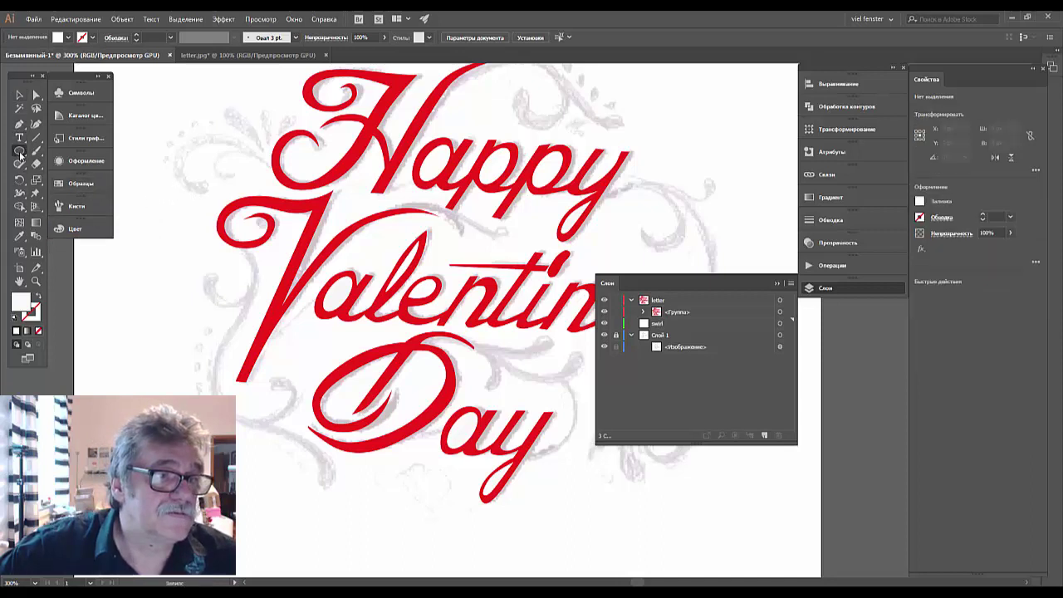
{"action": "double_click", "coordinate": [23, 300]}
{"action": "left_click", "coordinate": [806, 147]}
{"action": "left_click", "coordinate": [884, 158]}
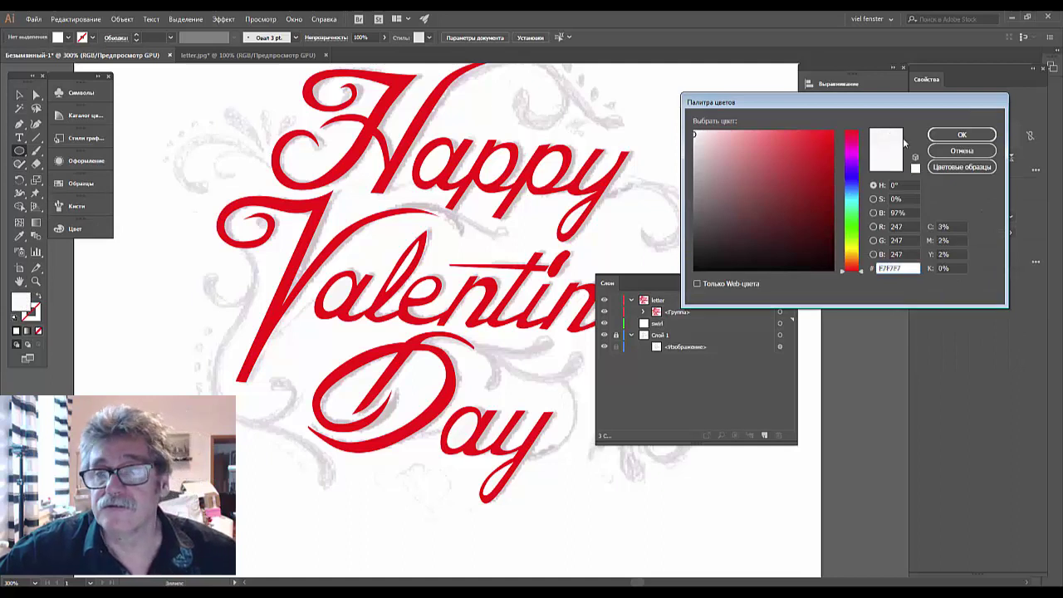
{"action": "left_click_drag", "start_coordinate": [819, 141], "coordinate": [837, 136]}
{"action": "left_click", "coordinate": [947, 137]}
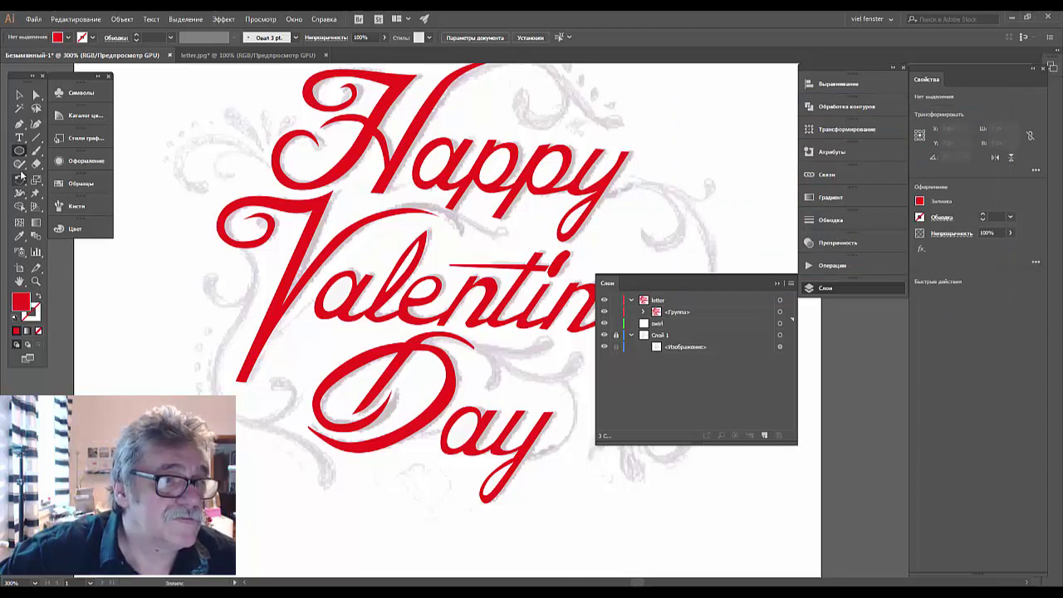
{"action": "left_click_drag", "start_coordinate": [20, 165], "coordinate": [48, 170]}
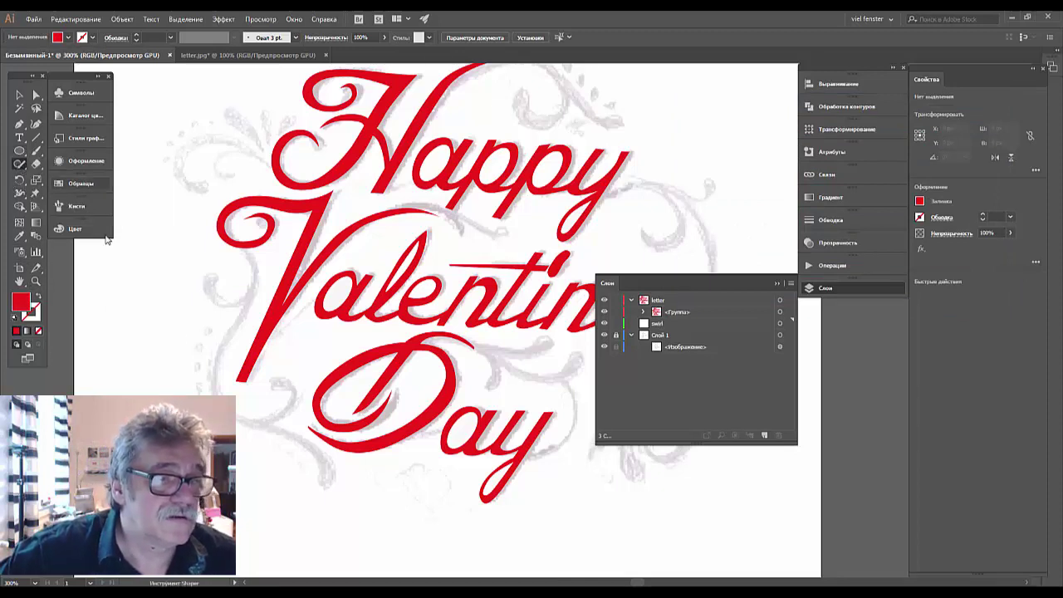
{"action": "mouse_move", "coordinate": [277, 486]}
{"action": "left_mouse_down"}
{"action": "mouse_move", "coordinate": [285, 474]}
{"action": "mouse_move", "coordinate": [242, 464]}
{"action": "mouse_move", "coordinate": [289, 476]}
{"action": "left_mouse_up"}
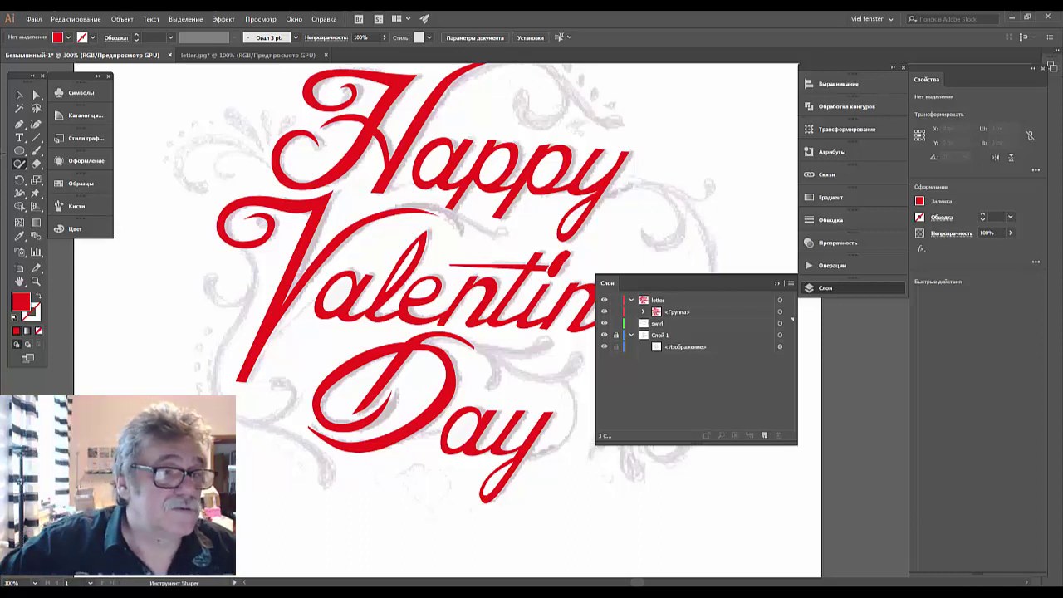
{"action": "mouse_move", "coordinate": [20, 153]}
{"action": "left_mouse_down"}
{"action": "mouse_move", "coordinate": [45, 148]}
{"action": "mouse_move", "coordinate": [25, 167]}
{"action": "left_mouse_up"}
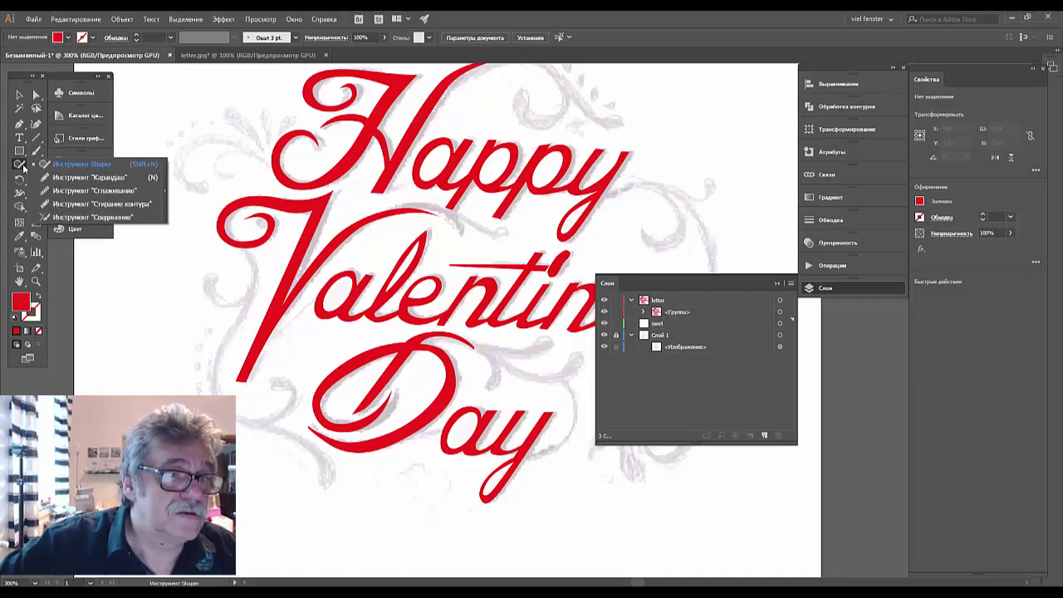
{"action": "left_click_drag", "start_coordinate": [23, 166], "coordinate": [23, 154]}
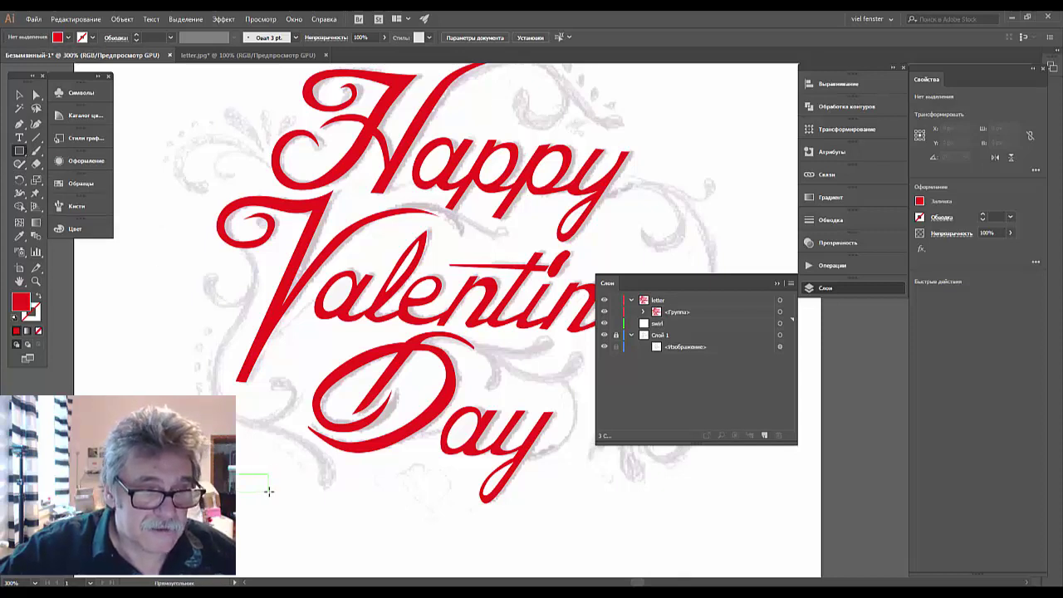
{"action": "left_click_drag", "start_coordinate": [269, 491], "coordinate": [270, 490]}
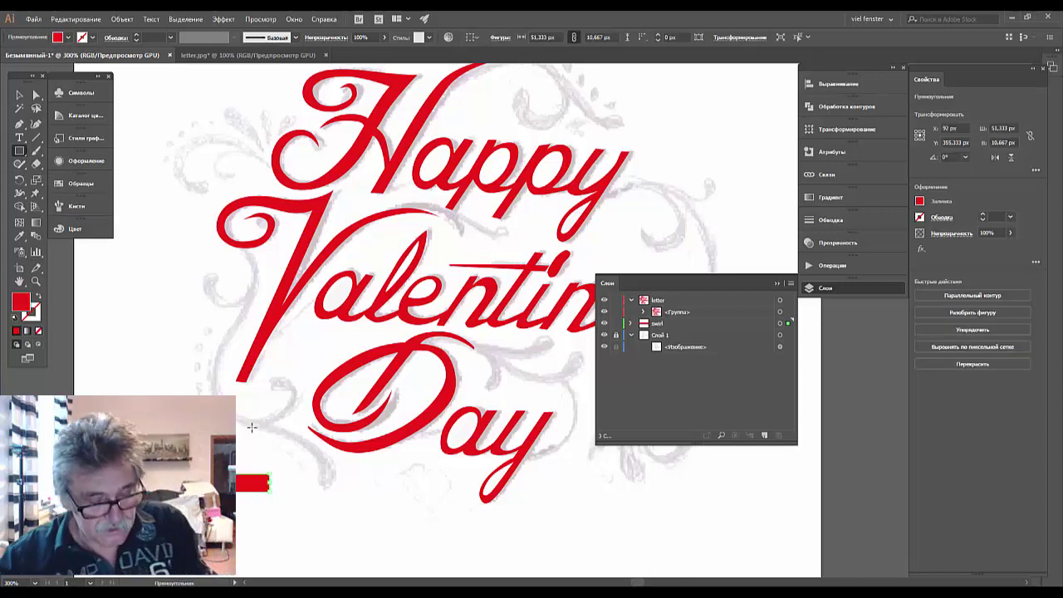
{"action": "key", "text": "Delete"}
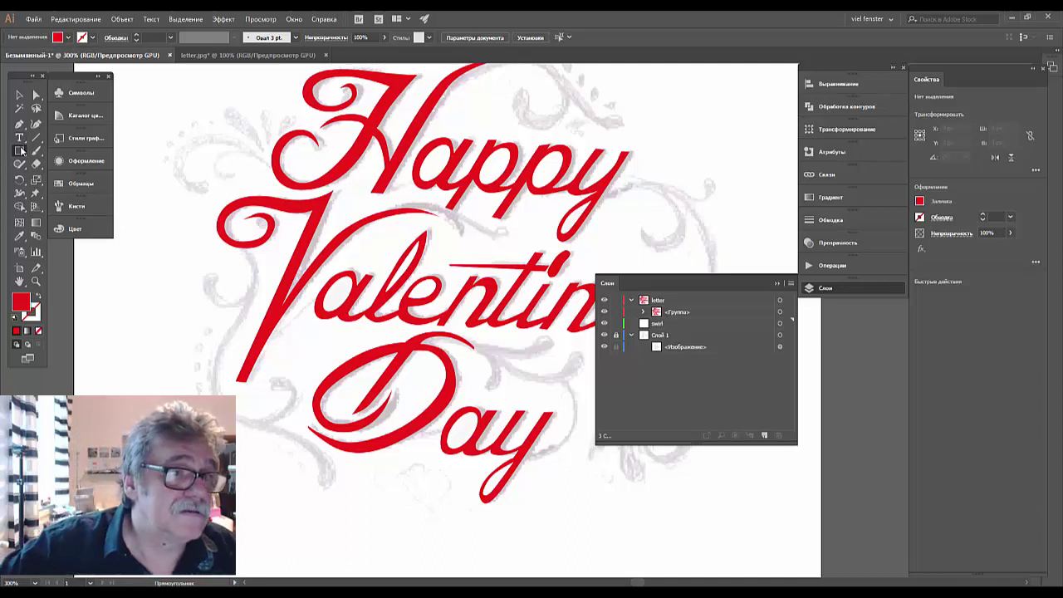
- Draw a flat red ellipse about 121 by 10.7 px below Day and convert its left end anchor to a sharp corner
{"action": "left_click_drag", "start_coordinate": [22, 152], "coordinate": [50, 181]}
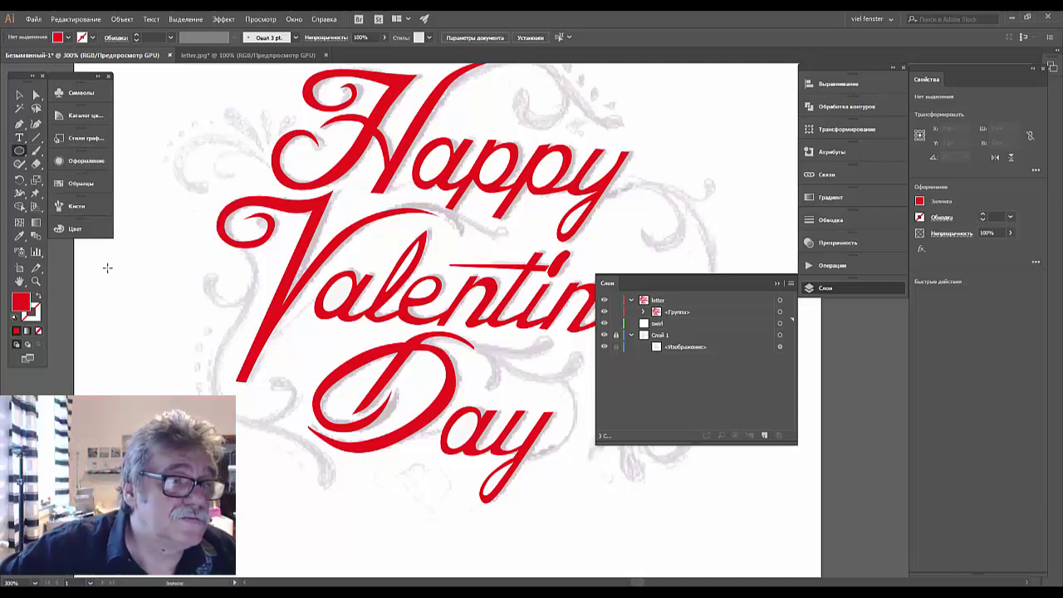
{"action": "left_click_drag", "start_coordinate": [273, 485], "coordinate": [374, 478]}
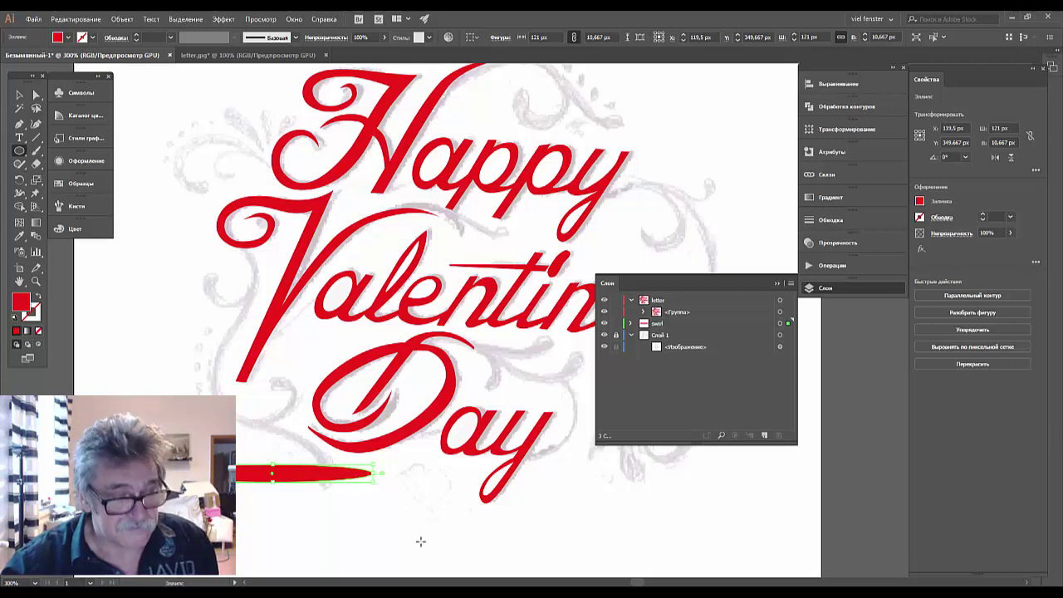
{"action": "key", "text": "a"}
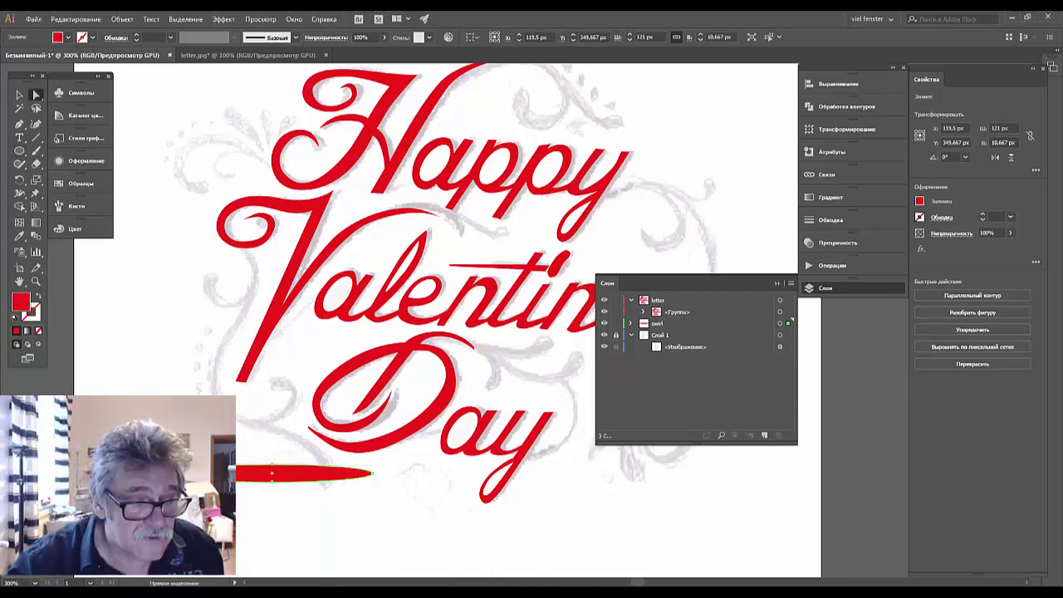
{"action": "left_click", "coordinate": [237, 473]}
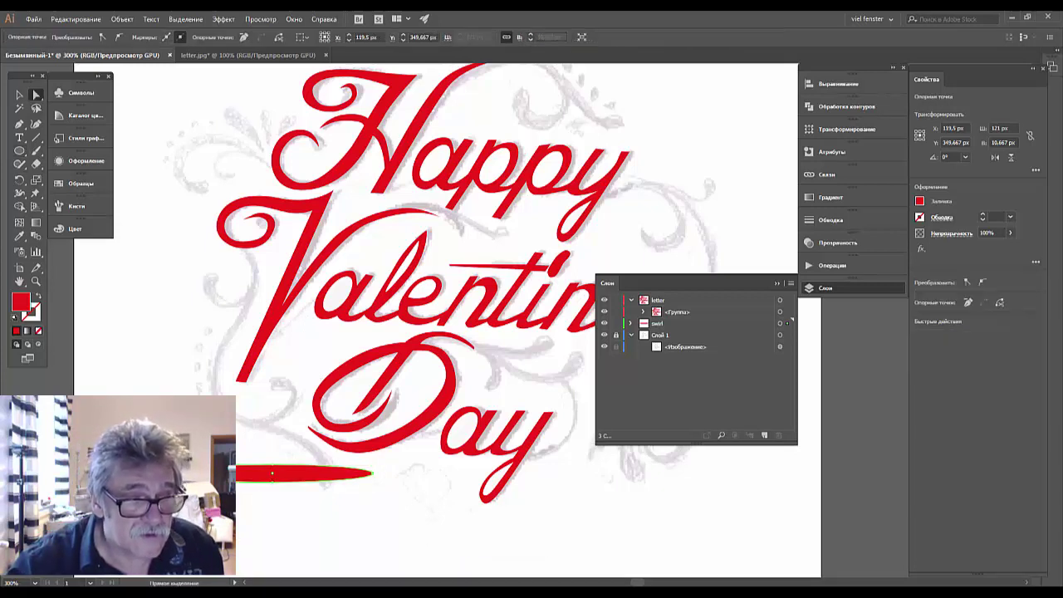
{"action": "left_click", "coordinate": [967, 283]}
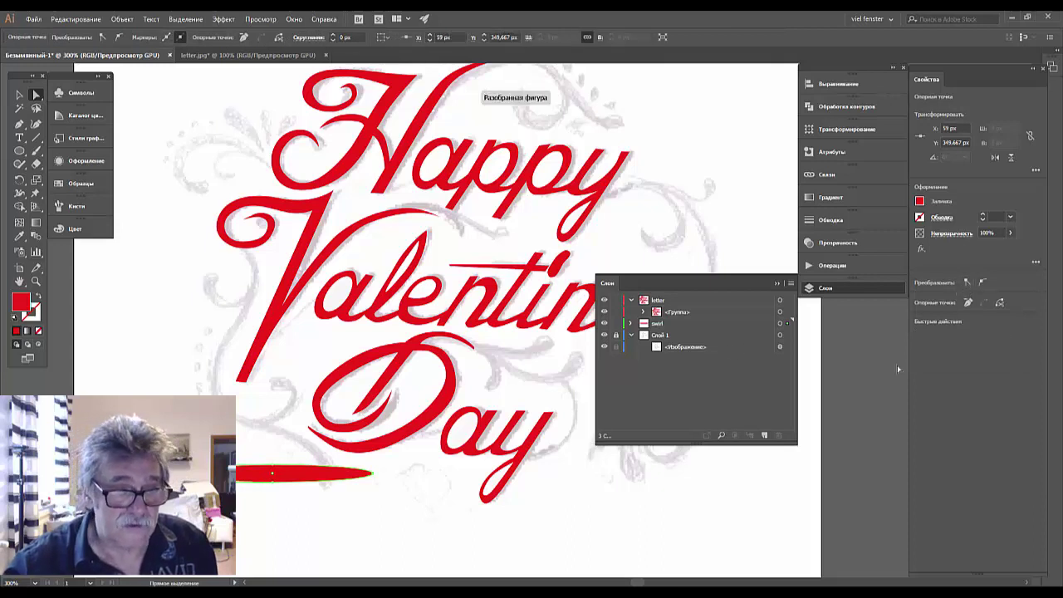
- Blunt the ellipse's right end by shifting its widest part toward that end and pulling the end anchor slightly outward
{"action": "left_click", "coordinate": [268, 473]}
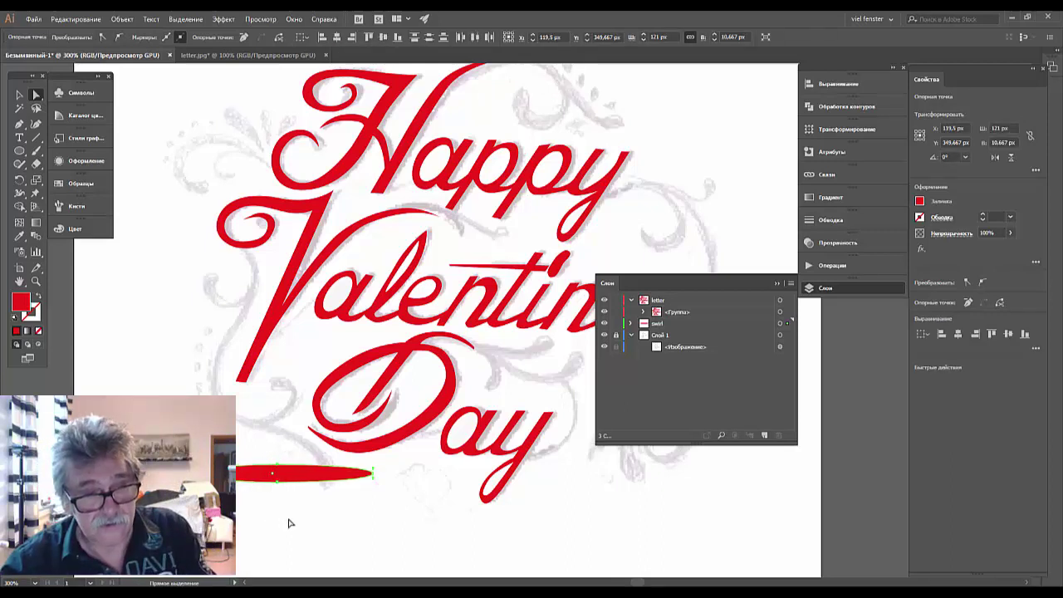
{"action": "key", "text": "ctrl+z"}
{"action": "key", "text": "ctrl+z"}
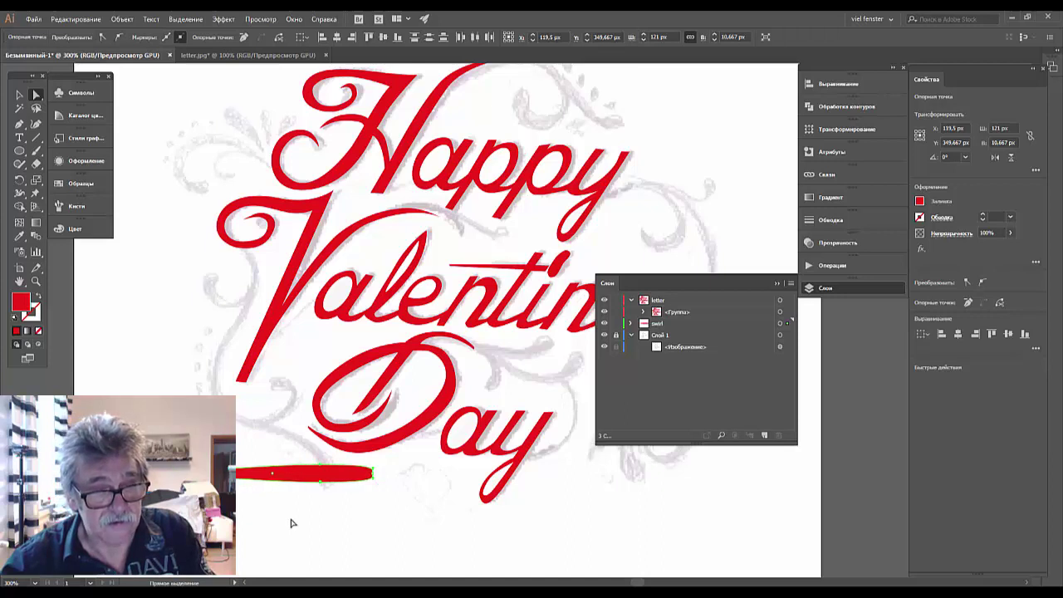
{"action": "left_click_drag", "start_coordinate": [373, 475], "coordinate": [374, 475]}
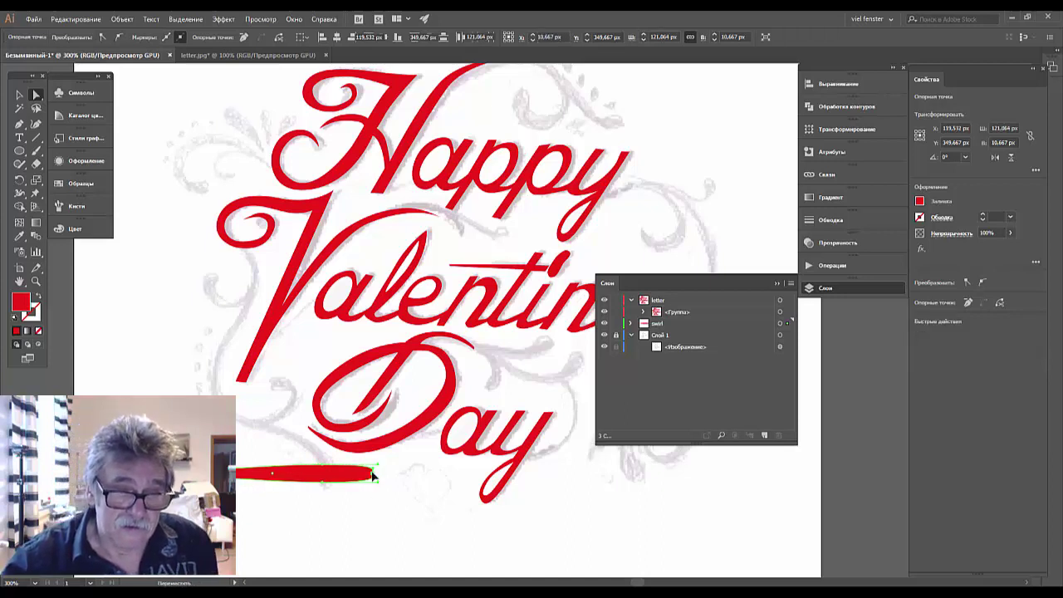
{"action": "left_click", "coordinate": [373, 475]}
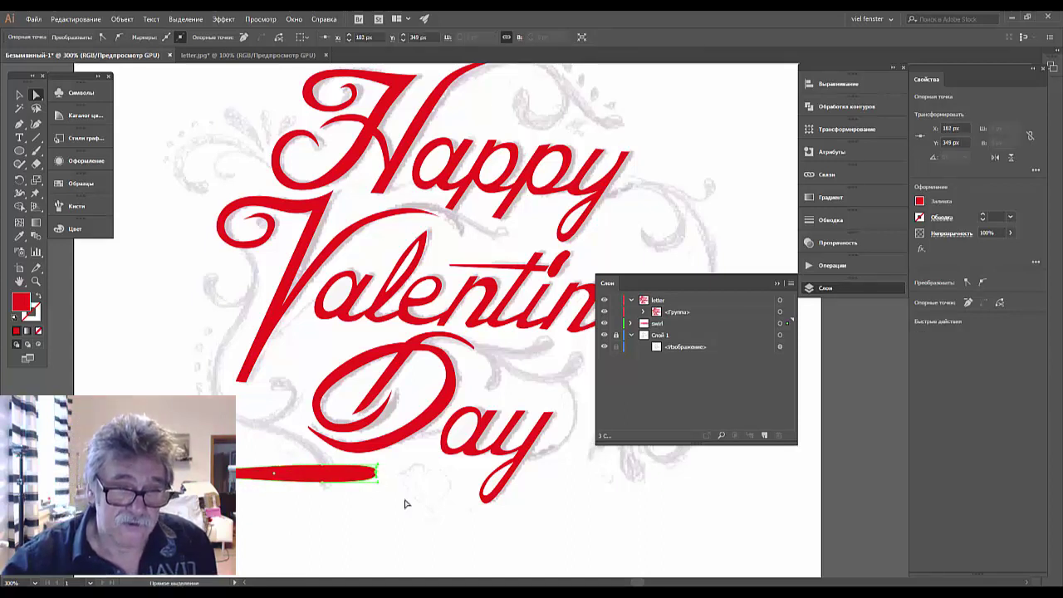
{"action": "left_click", "coordinate": [406, 503]}
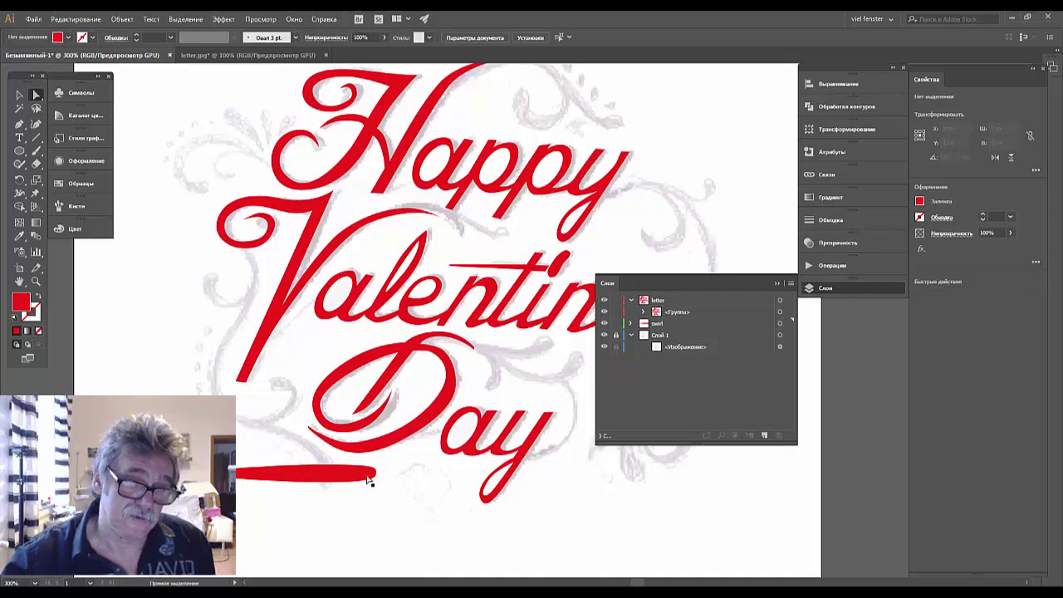
- Pull the rounded end's anchor outward until the tapered shape is about 125.5 px long, and deselect it
{"action": "left_click", "coordinate": [373, 475]}
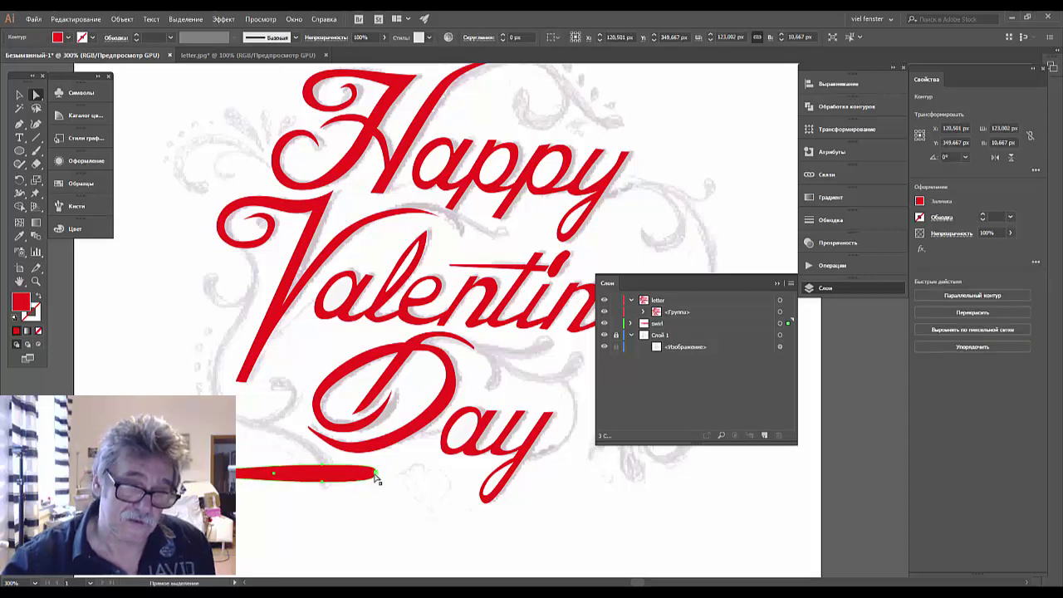
{"action": "left_click_drag", "start_coordinate": [376, 476], "coordinate": [382, 475]}
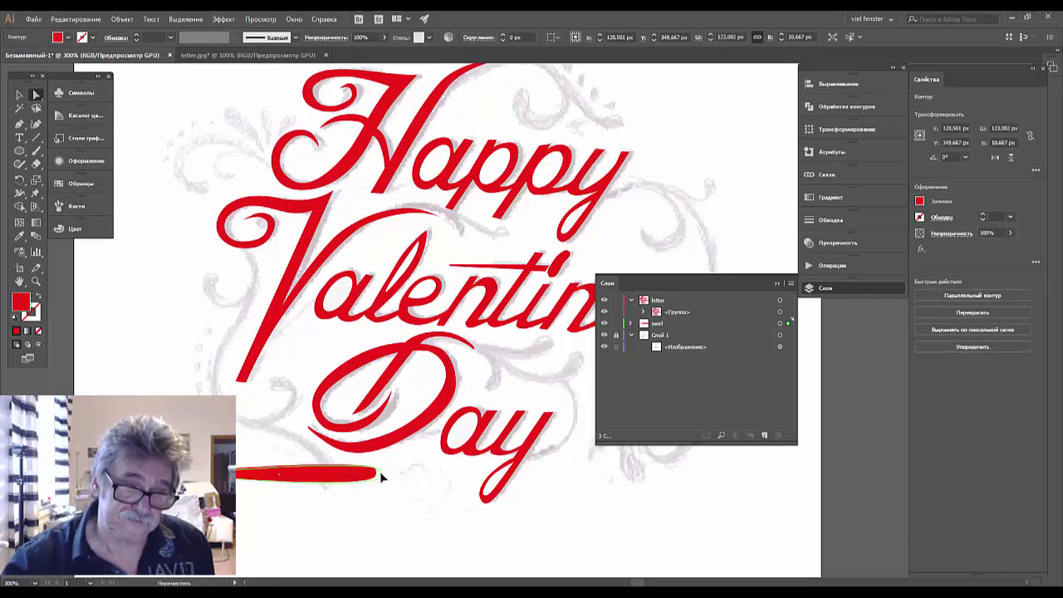
{"action": "key", "text": "ctrl+plus"}
{"action": "key", "text": "ctrl+plus"}
{"action": "key", "text": "ctrl+plus"}
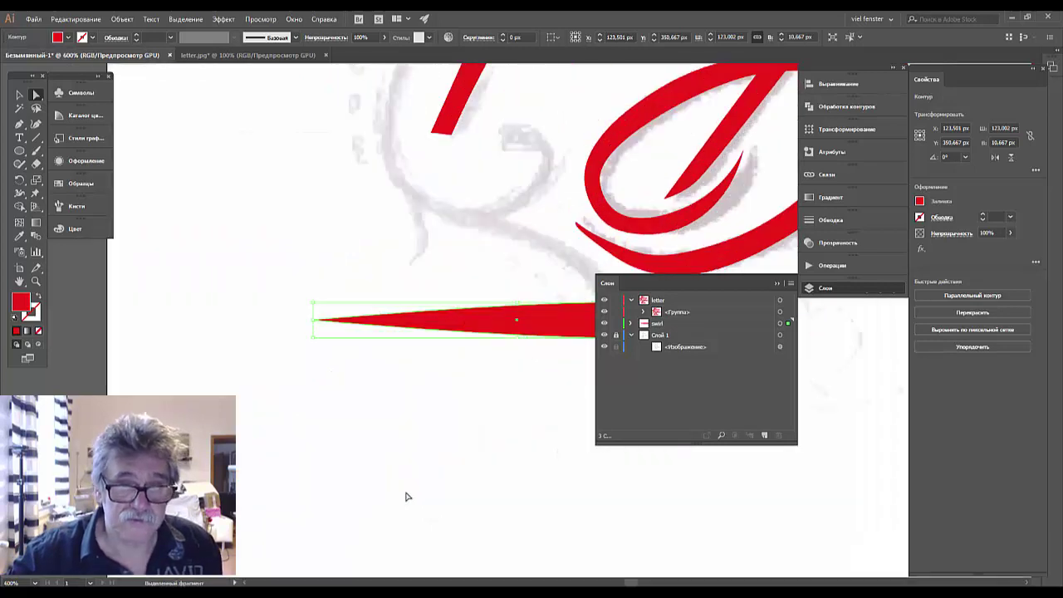
{"action": "left_click_drag", "start_coordinate": [416, 487], "coordinate": [58, 540]}
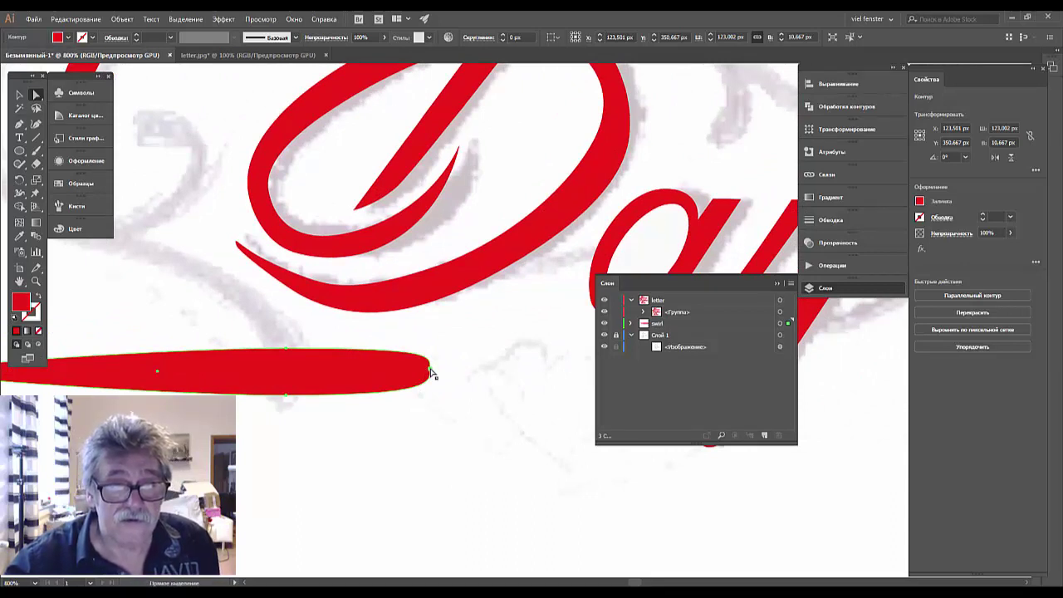
{"action": "left_click_drag", "start_coordinate": [432, 374], "coordinate": [436, 372]}
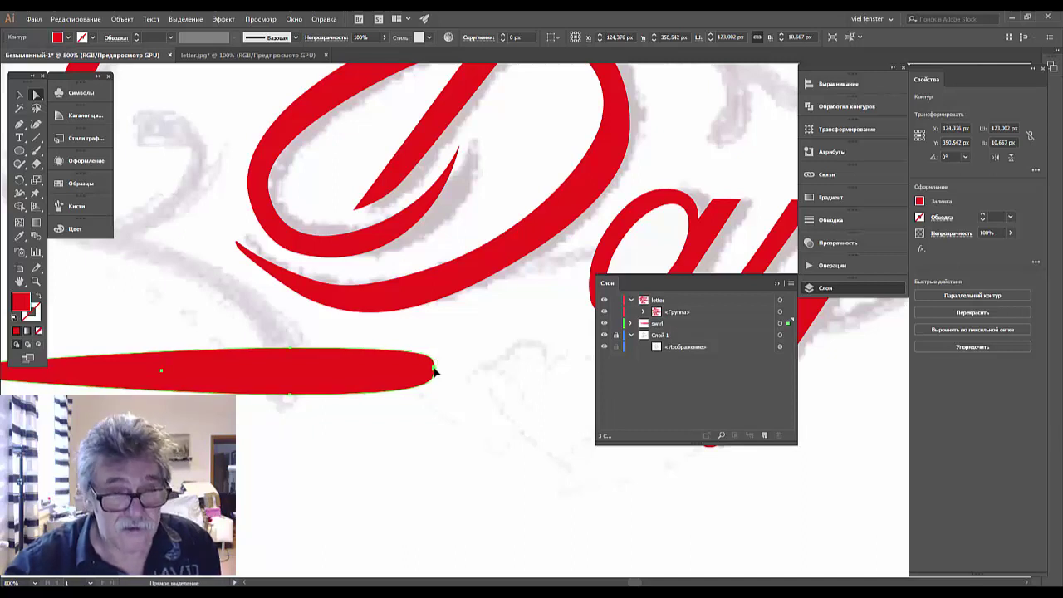
{"action": "left_click", "coordinate": [435, 371]}
{"action": "left_click", "coordinate": [435, 369]}
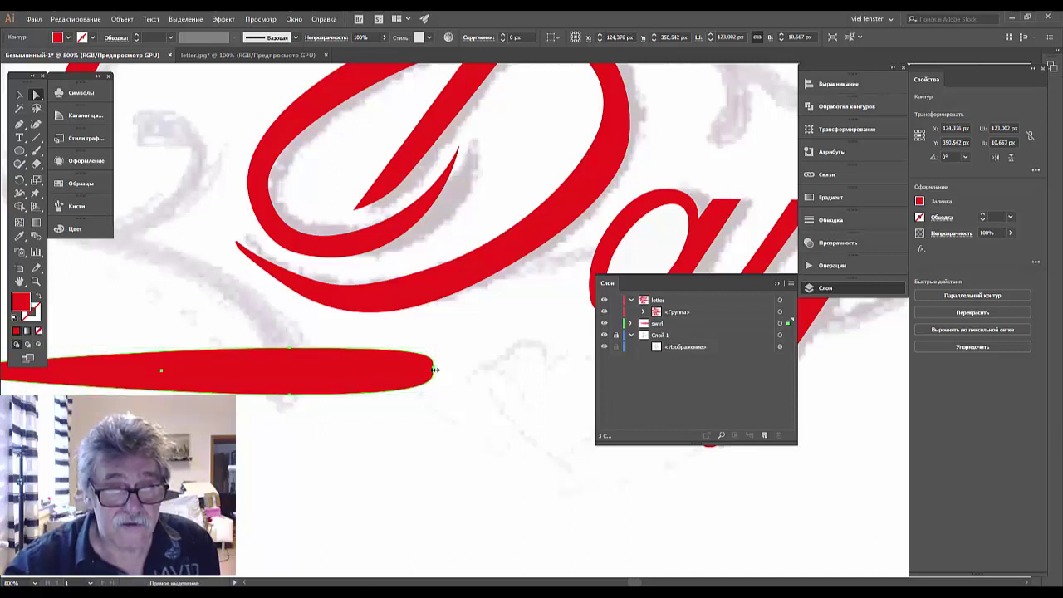
{"action": "left_click_drag", "start_coordinate": [434, 373], "coordinate": [446, 376]}
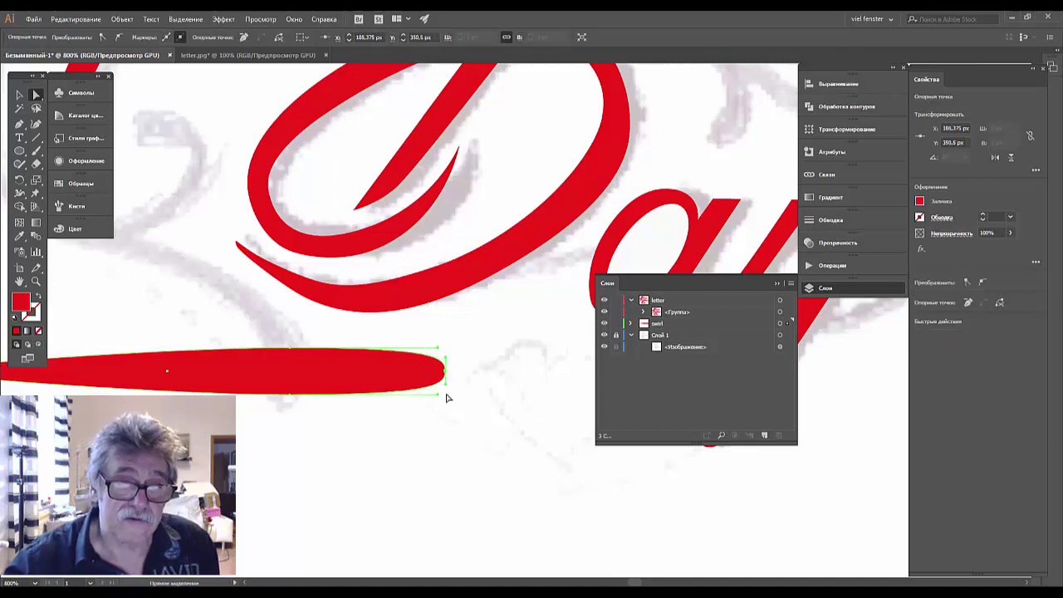
{"action": "left_click", "coordinate": [460, 408]}
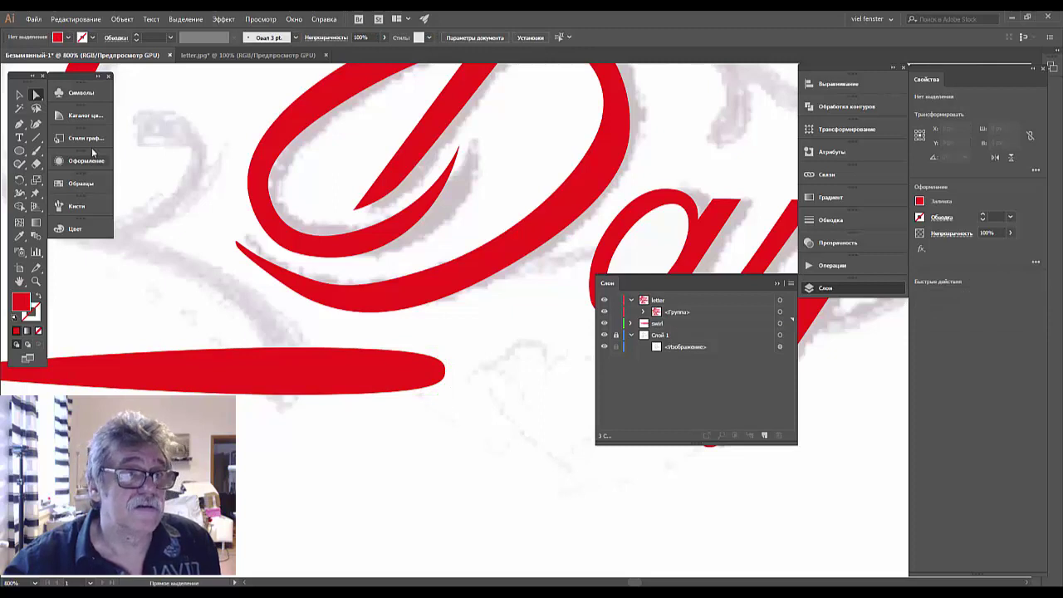
- Create a new art brush from the tapered red shape in the brush collection
{"action": "left_click", "coordinate": [74, 207]}
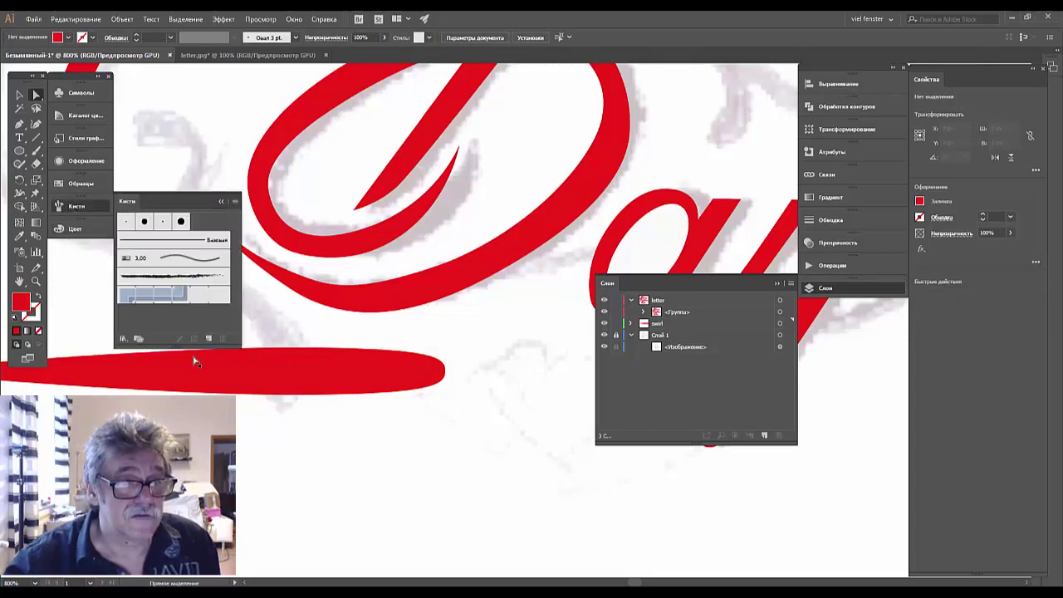
{"action": "left_click", "coordinate": [19, 97]}
{"action": "mouse_move", "coordinate": [255, 374]}
{"action": "left_mouse_down"}
{"action": "mouse_move", "coordinate": [220, 283]}
{"action": "mouse_move", "coordinate": [200, 297]}
{"action": "left_mouse_up"}
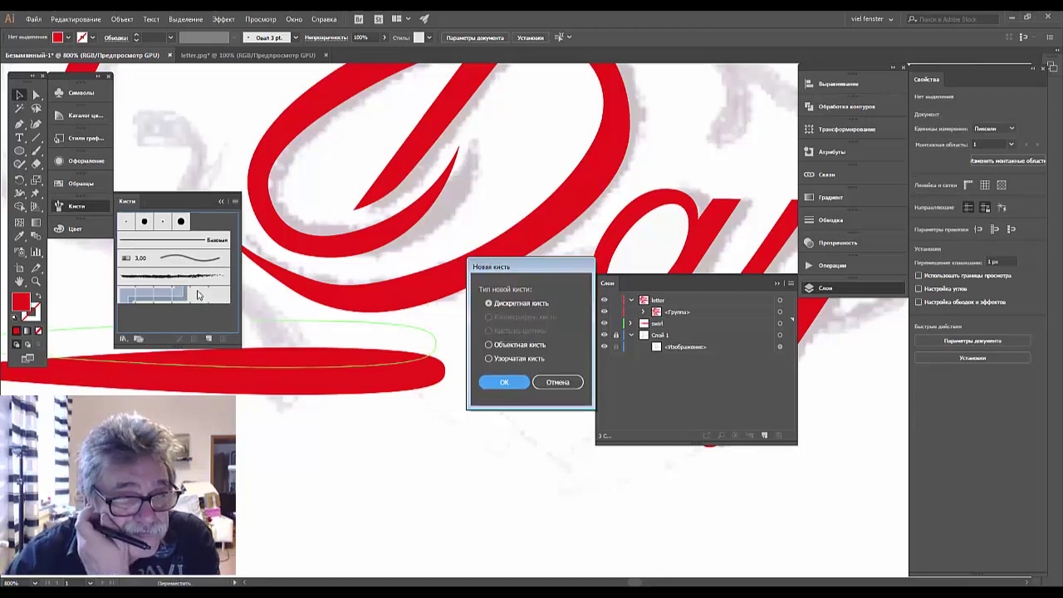
{"action": "left_click", "coordinate": [492, 346]}
{"action": "left_click", "coordinate": [501, 385]}
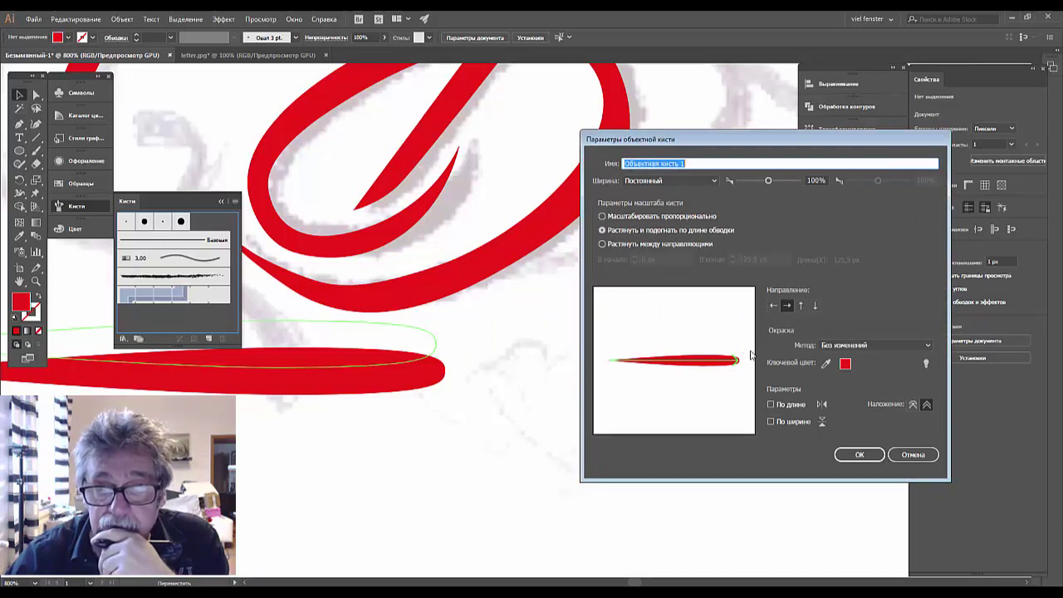
- Set the art brush to run right to left at 60% width with the Tints (Полутона) colorization method
{"action": "left_click", "coordinate": [774, 305]}
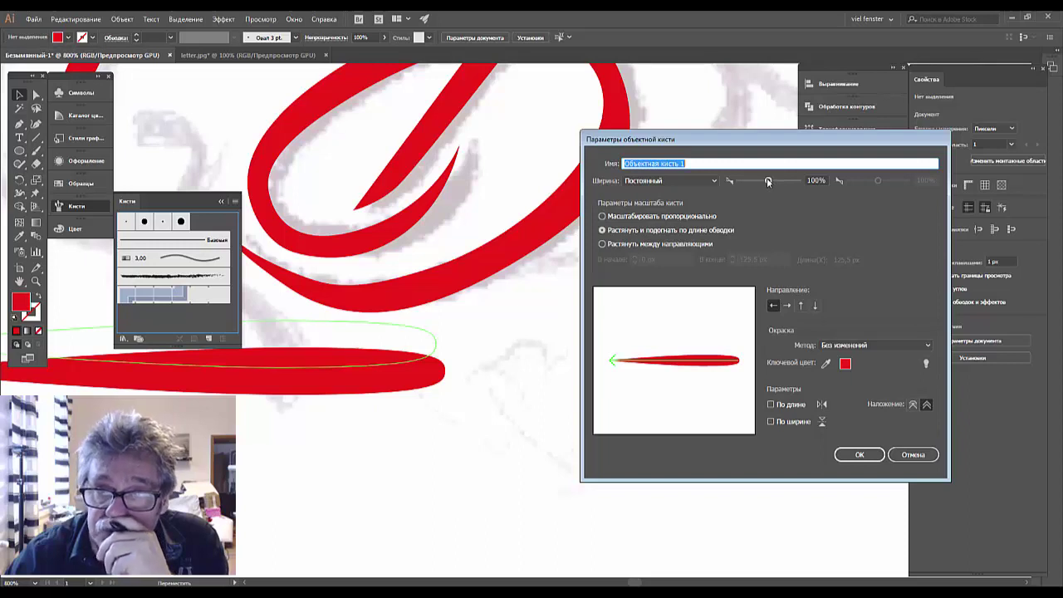
{"action": "left_click_drag", "start_coordinate": [769, 182], "coordinate": [756, 184]}
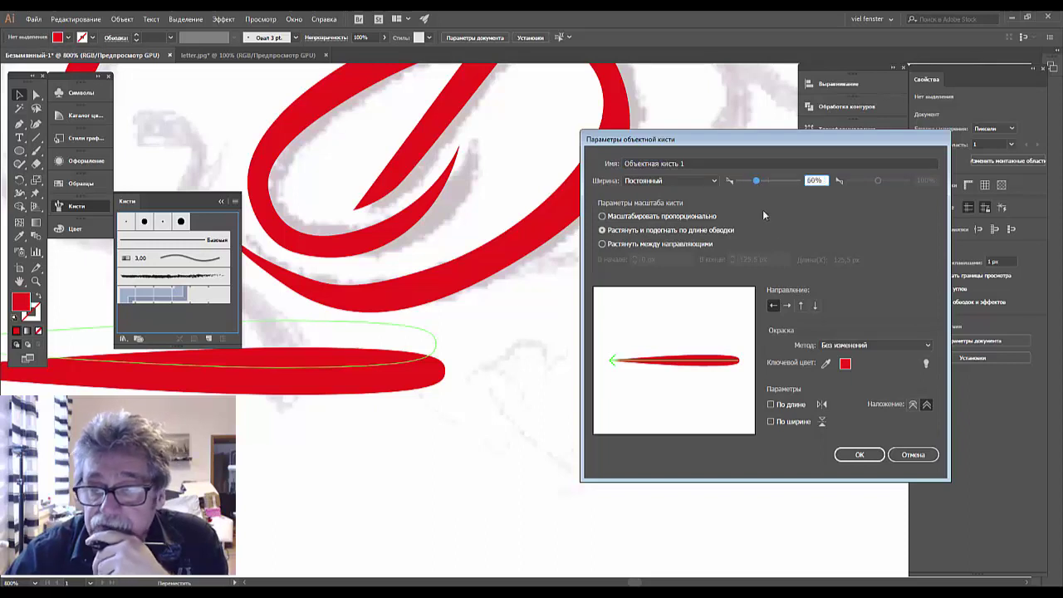
{"action": "left_click", "coordinate": [859, 345]}
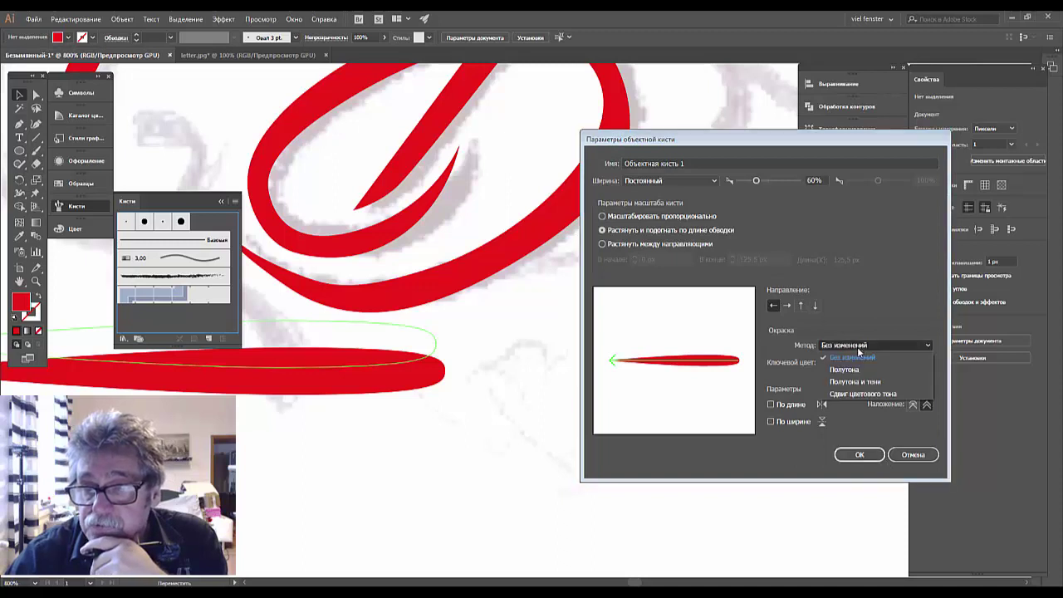
{"action": "left_click", "coordinate": [858, 369]}
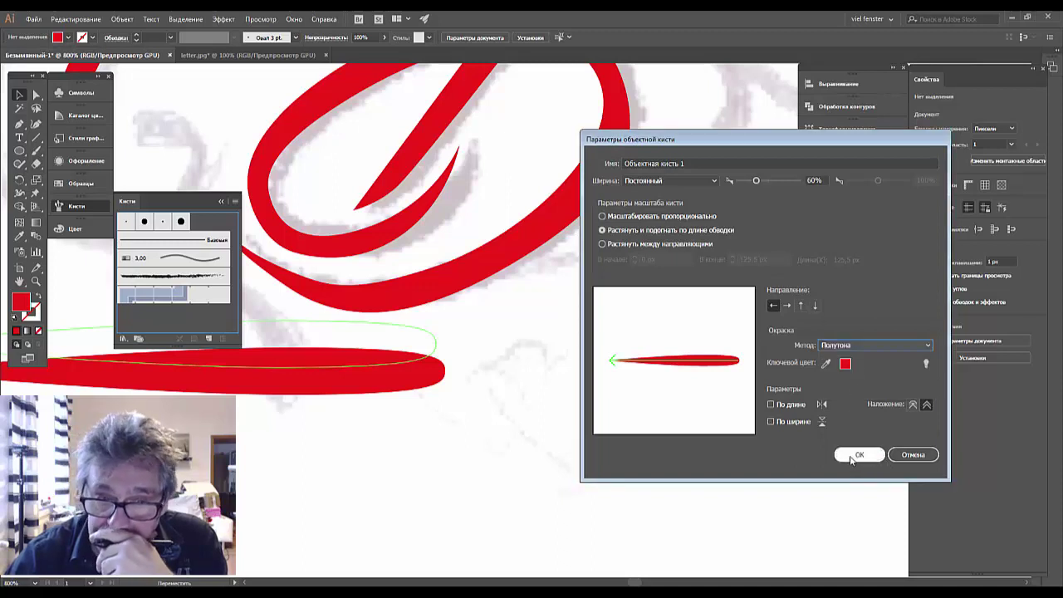
{"action": "left_click", "coordinate": [852, 455]}
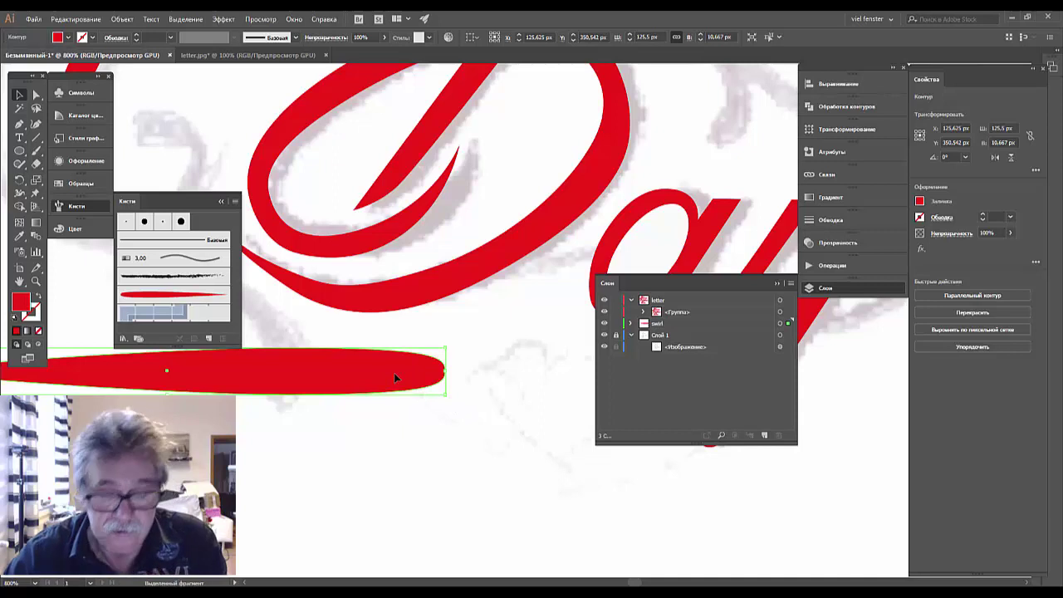
- Delete the tapered red source shape, collapse the layer list, and make the swirl layer active
{"action": "key", "text": "Delete"}
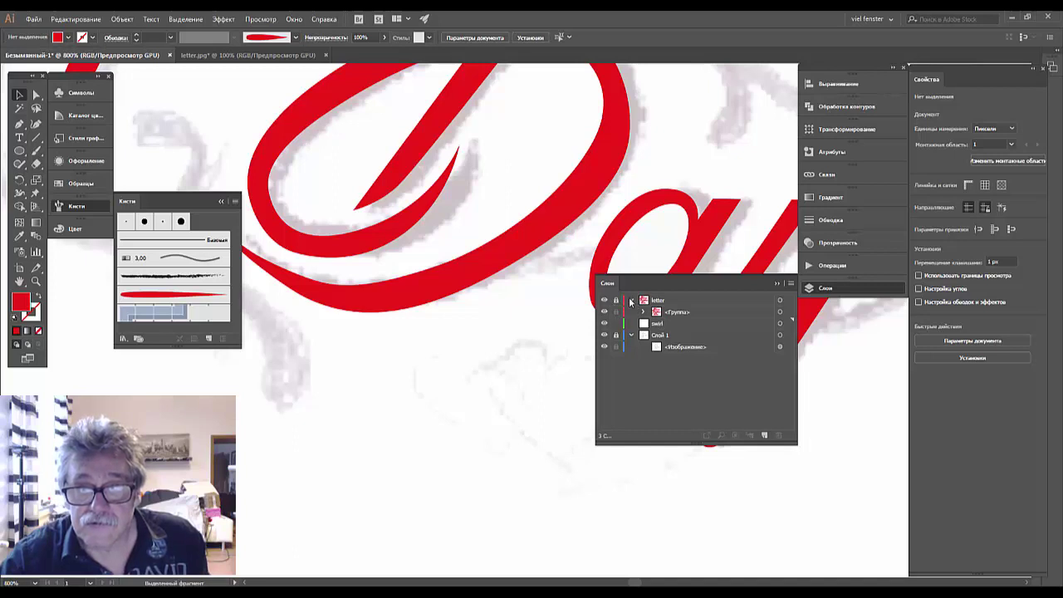
{"action": "left_click", "coordinate": [631, 301]}
{"action": "left_click", "coordinate": [631, 323]}
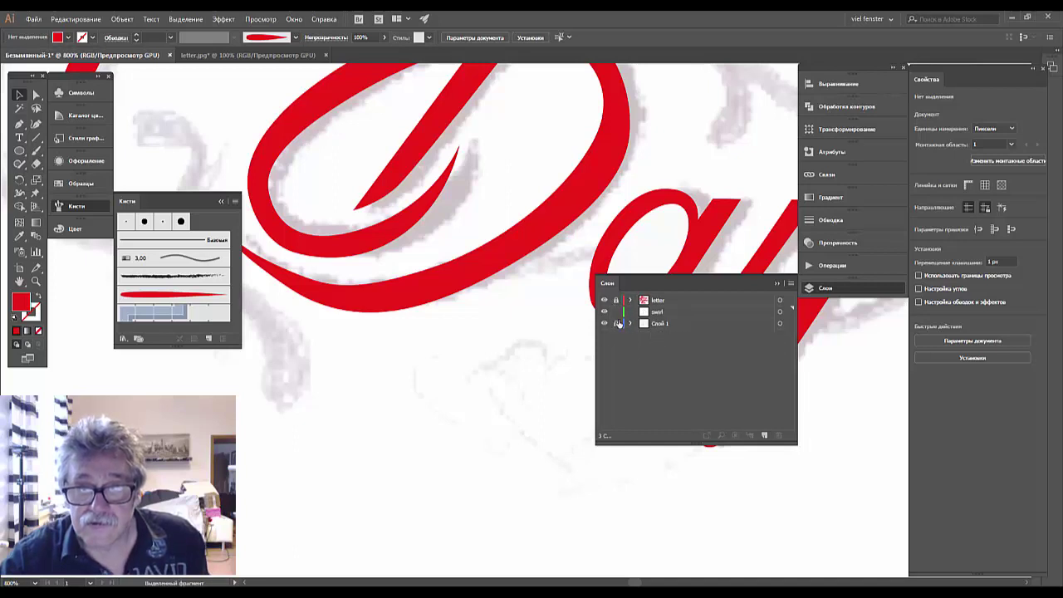
{"action": "left_click", "coordinate": [665, 313]}
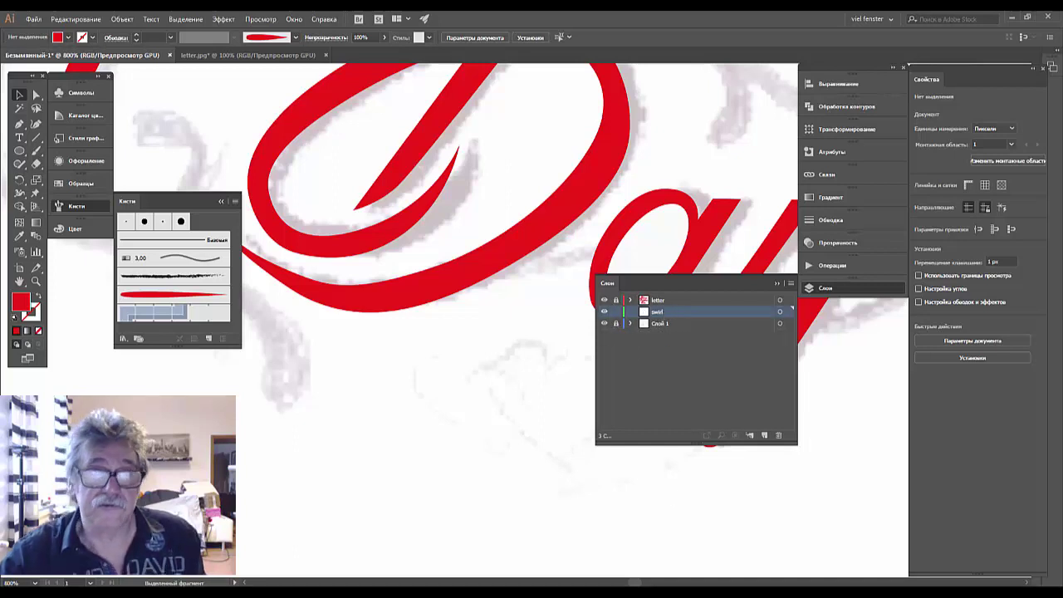
- Try a tapered brush stroke outward from the tip of the H in Happy, and undo it
{"action": "key", "text": "ctrl+minus"}
{"action": "key", "text": "ctrl+minus"}
{"action": "key", "text": "ctrl+minus"}
{"action": "key", "text": "ctrl+minus"}
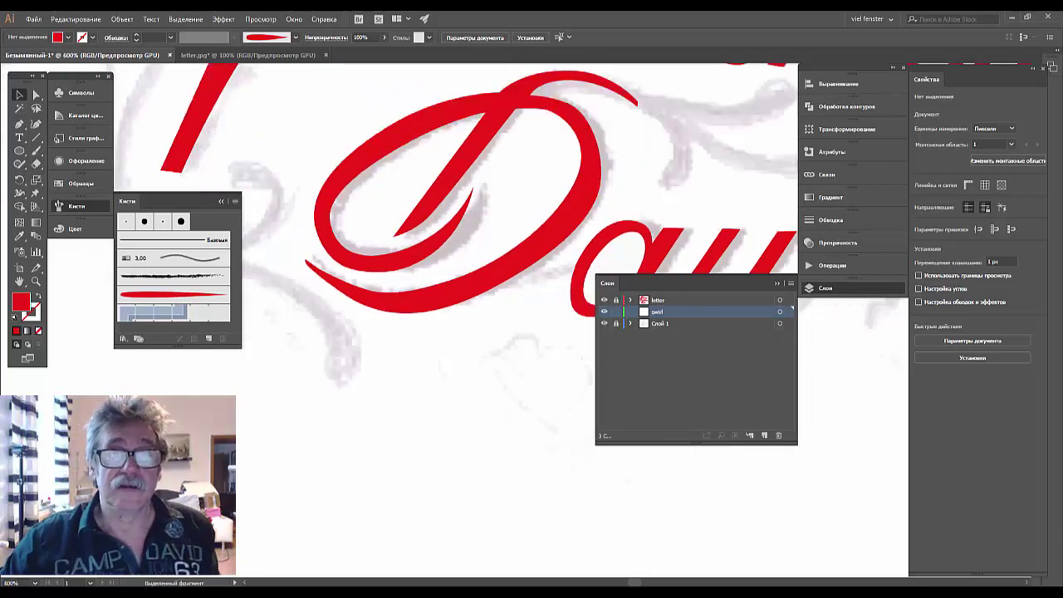
{"action": "left_click_drag", "start_coordinate": [636, 88], "coordinate": [528, 175]}
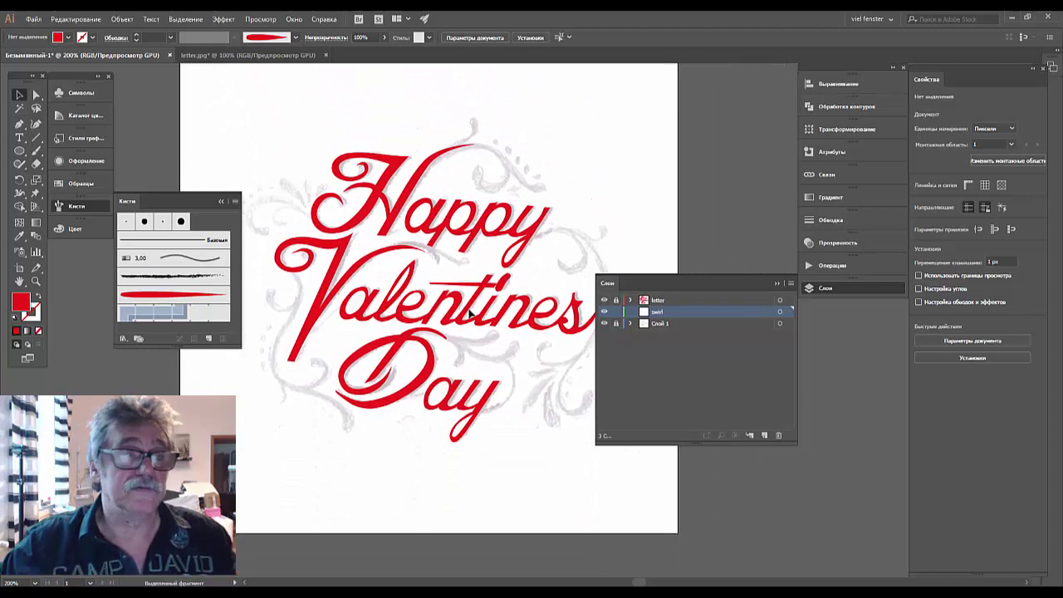
{"action": "left_click", "coordinate": [36, 150]}
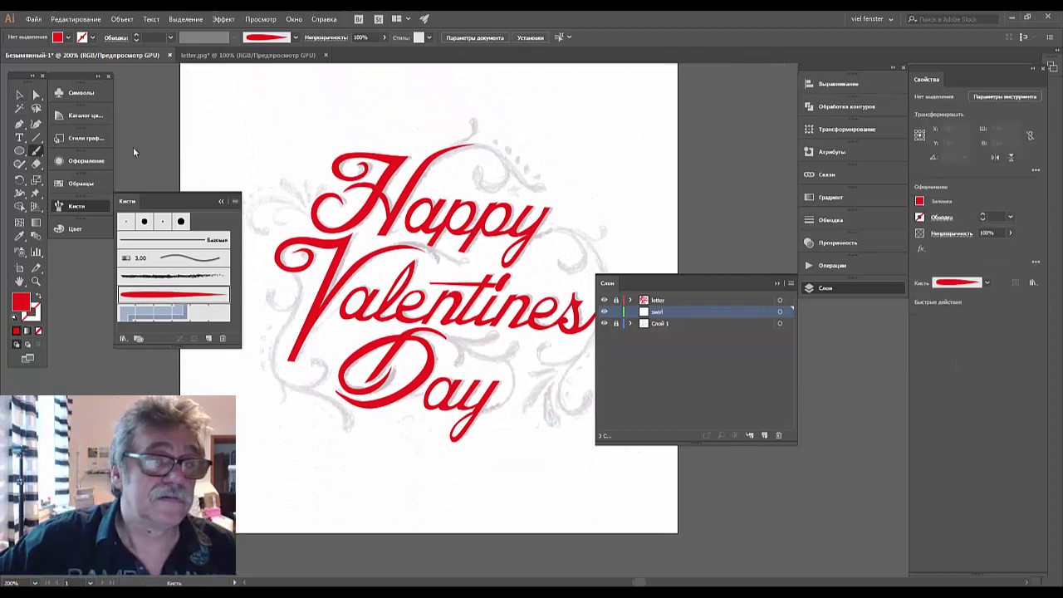
{"action": "left_click_drag", "start_coordinate": [464, 148], "coordinate": [565, 179]}
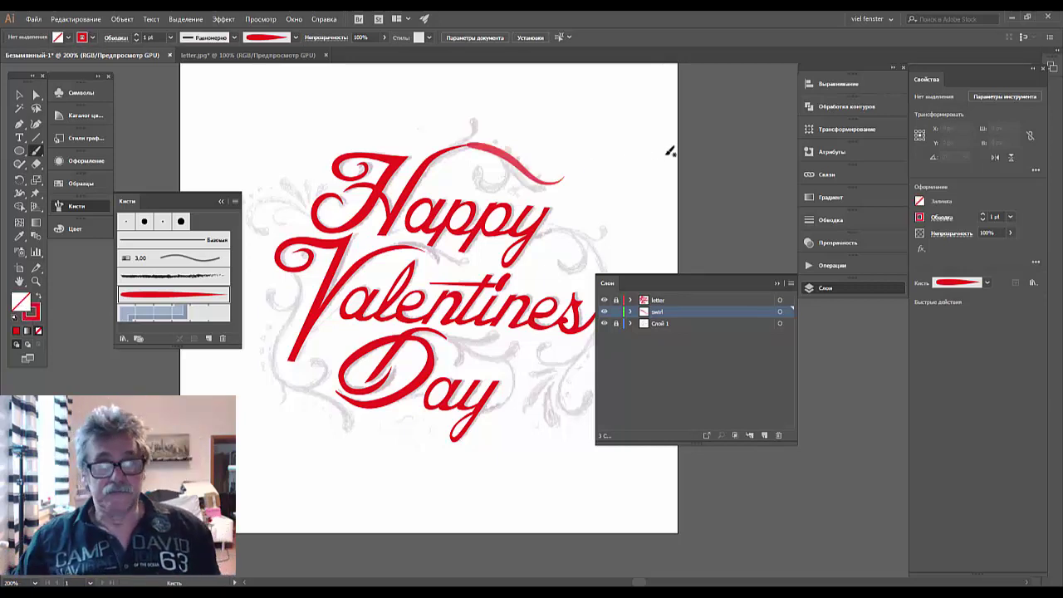
{"action": "key", "text": "ctrl+t"}
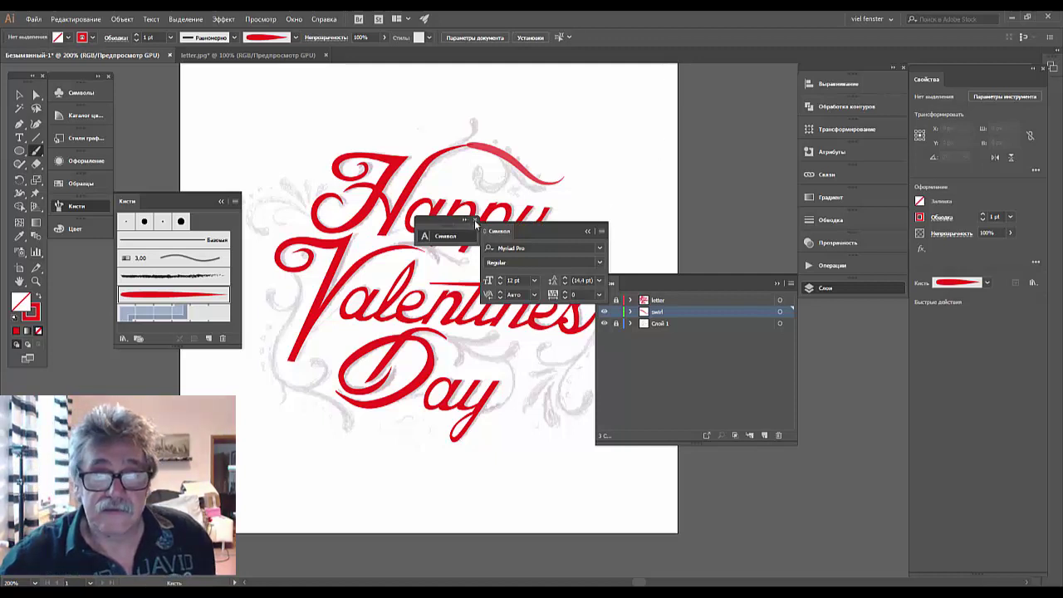
{"action": "left_click", "coordinate": [475, 221]}
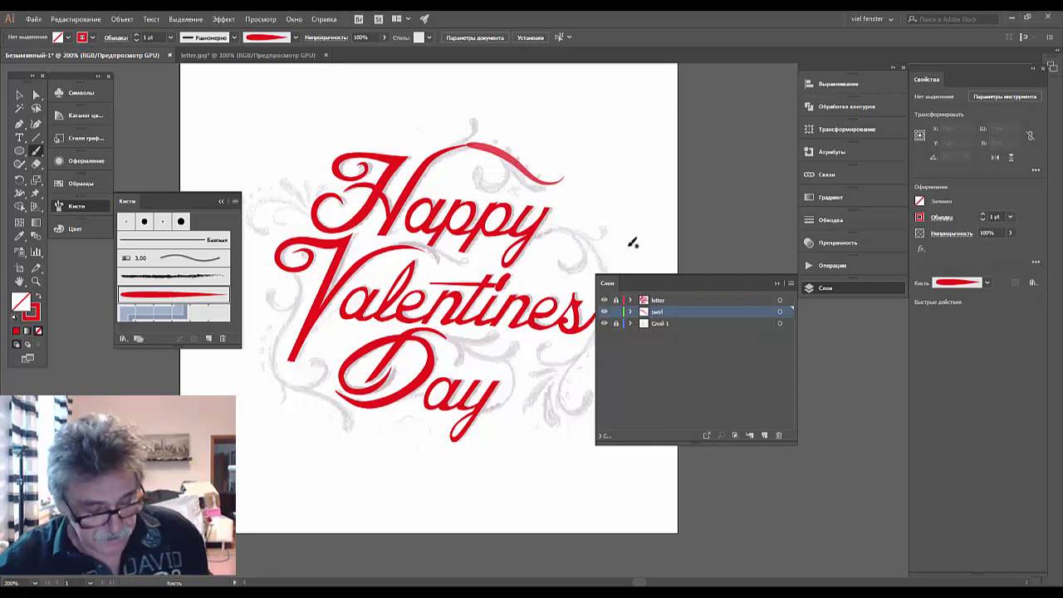
{"action": "key", "text": "ctrl+z"}
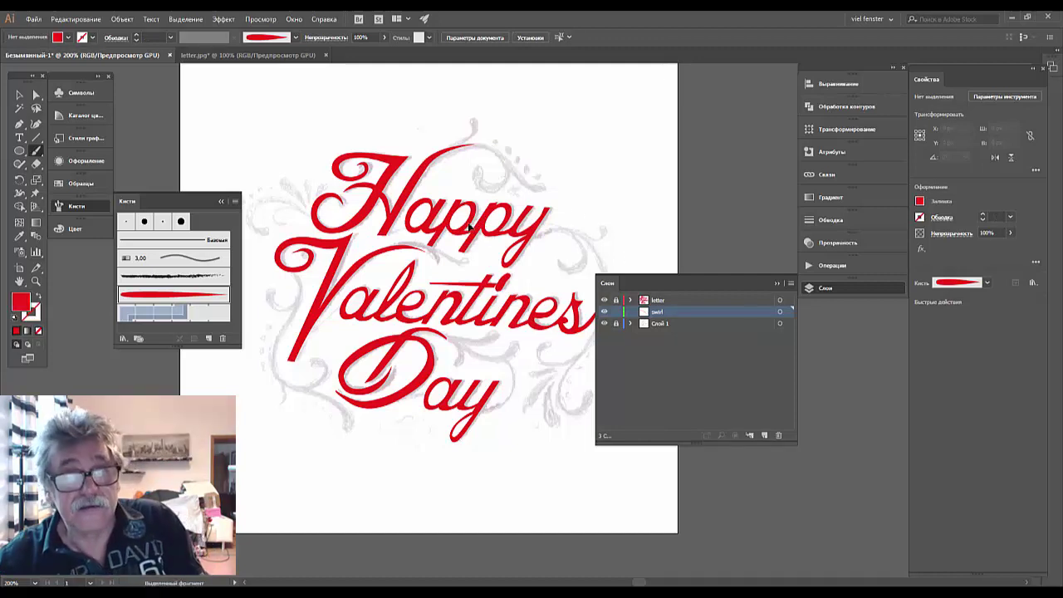
- Set the art brush direction to left to right, try a stroke outward from the H's tip, and undo the stroke
{"action": "double_click", "coordinate": [149, 297]}
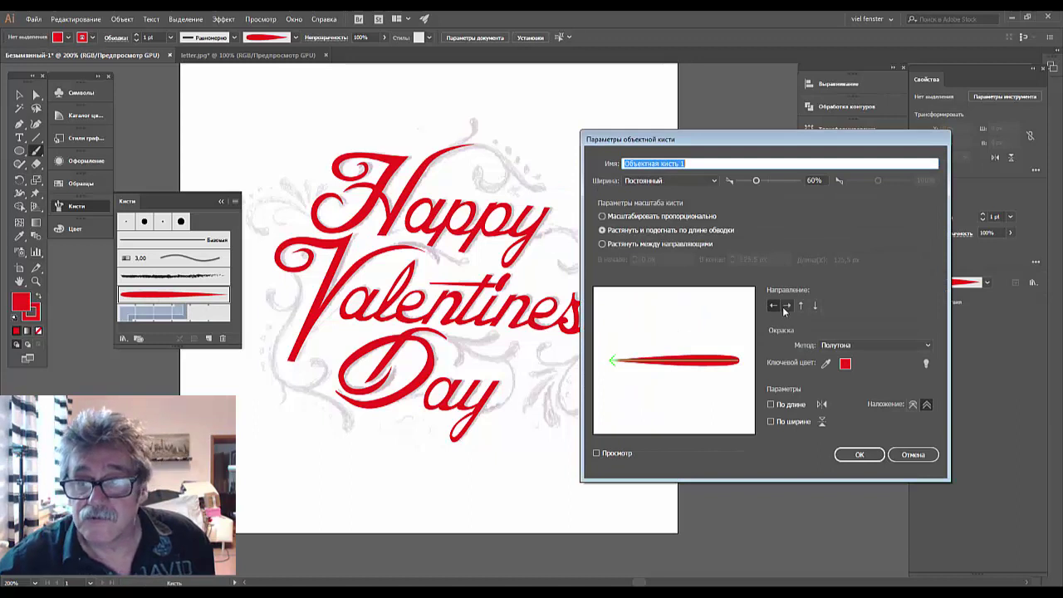
{"action": "left_click", "coordinate": [787, 305]}
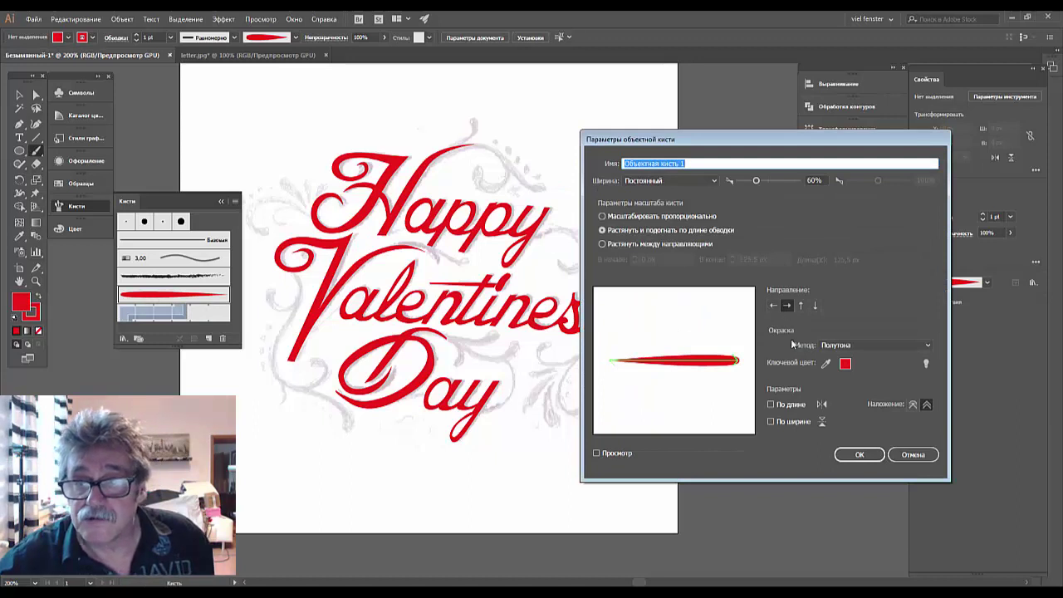
{"action": "left_click", "coordinate": [860, 455]}
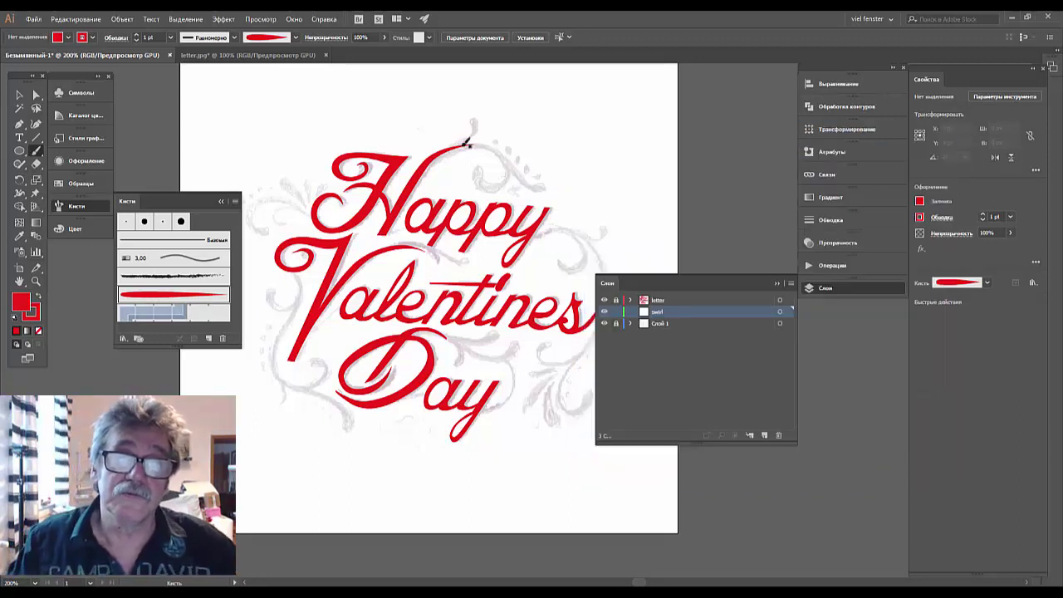
{"action": "mouse_move", "coordinate": [463, 143]}
{"action": "left_mouse_down"}
{"action": "mouse_move", "coordinate": [488, 143]}
{"action": "mouse_move", "coordinate": [536, 183]}
{"action": "mouse_move", "coordinate": [586, 164]}
{"action": "left_mouse_up"}
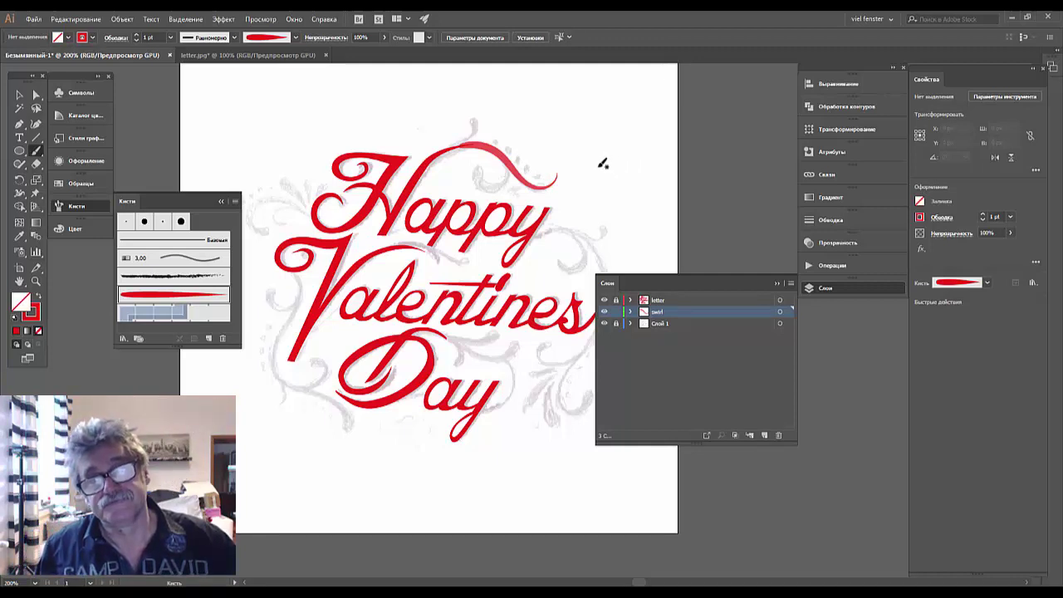
{"action": "key", "text": "ctrl+z"}
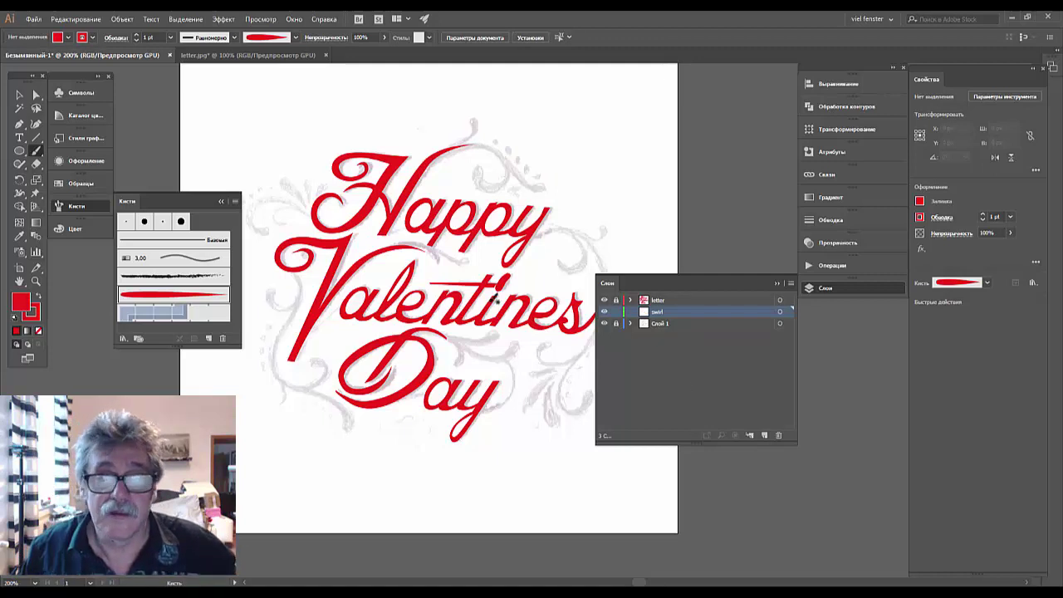
- Set the tapered art brush direction back to right to left
{"action": "double_click", "coordinate": [181, 297]}
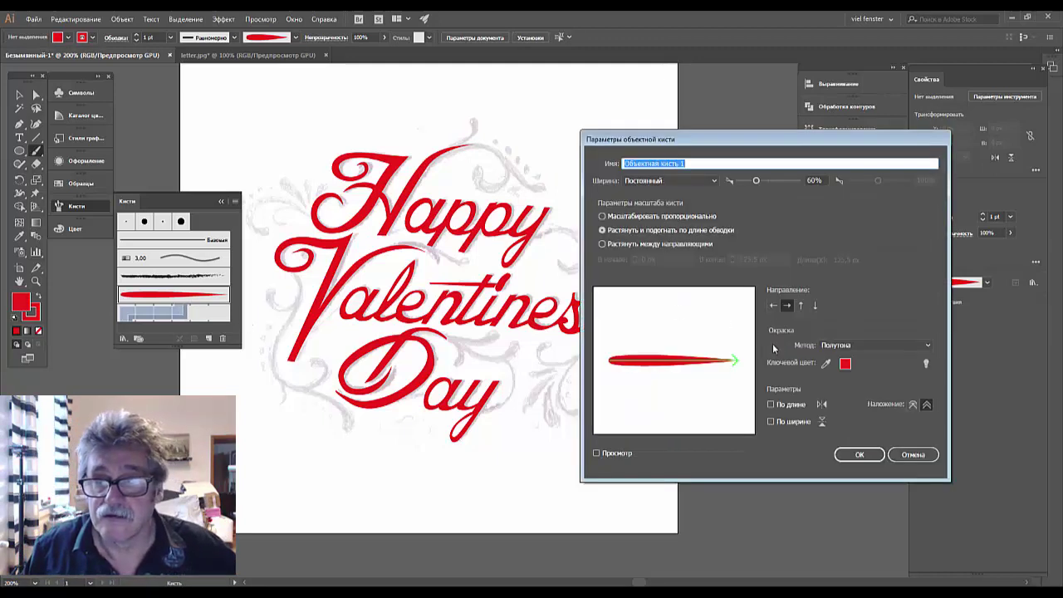
{"action": "left_click", "coordinate": [772, 306]}
{"action": "left_click", "coordinate": [856, 455]}
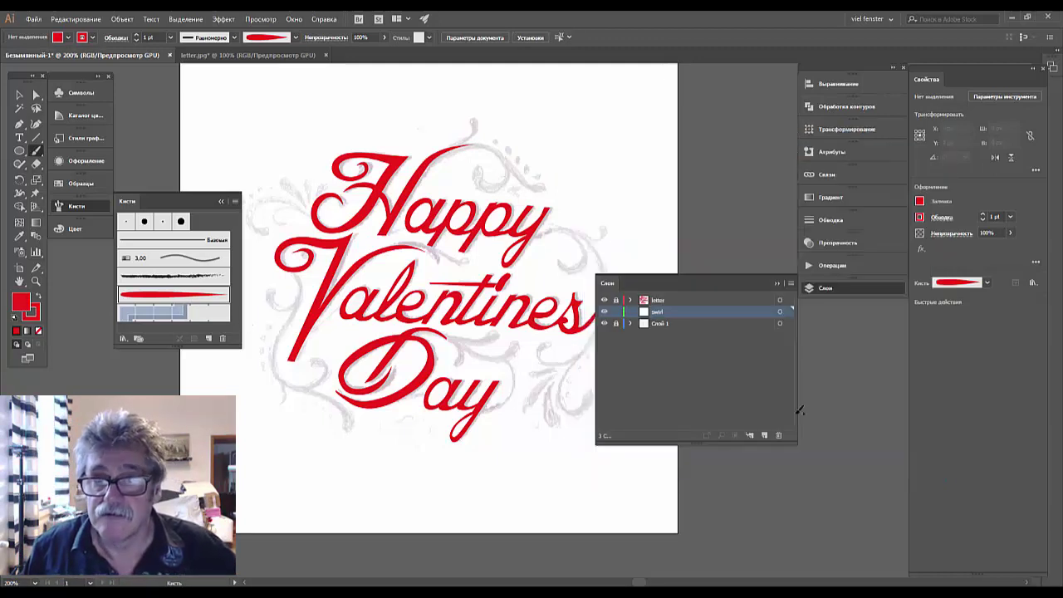
- Try tapered strokes drawn from the outer end of the swirl back toward the H's tip, and undo them
{"action": "mouse_move", "coordinate": [499, 149]}
{"action": "left_mouse_down"}
{"action": "mouse_move", "coordinate": [577, 186]}
{"action": "mouse_move", "coordinate": [481, 117]}
{"action": "left_mouse_up"}
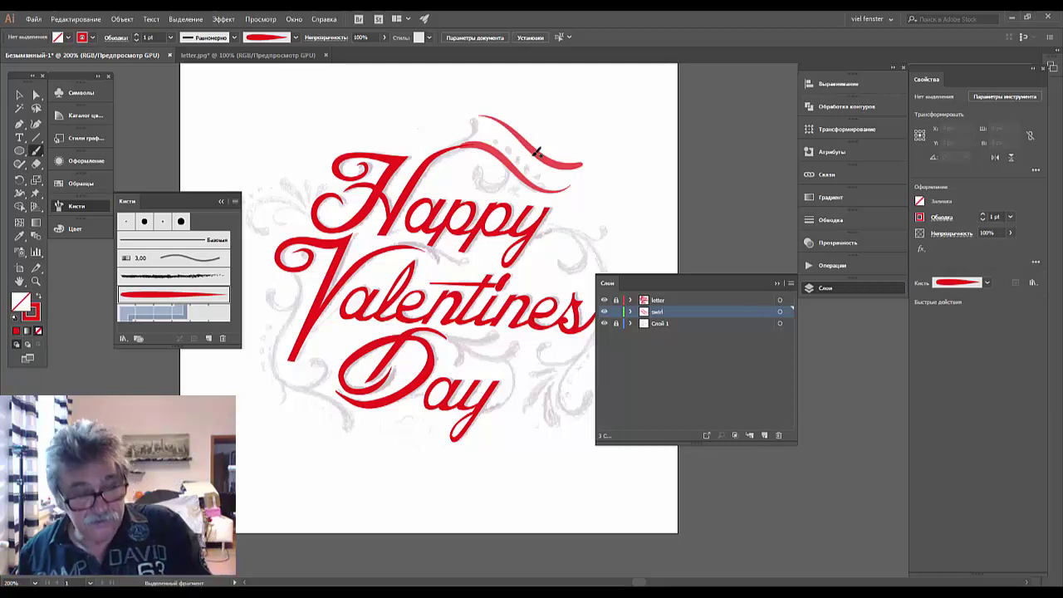
{"action": "key", "text": "ctrl+z"}
{"action": "key", "text": "ctrl+z"}
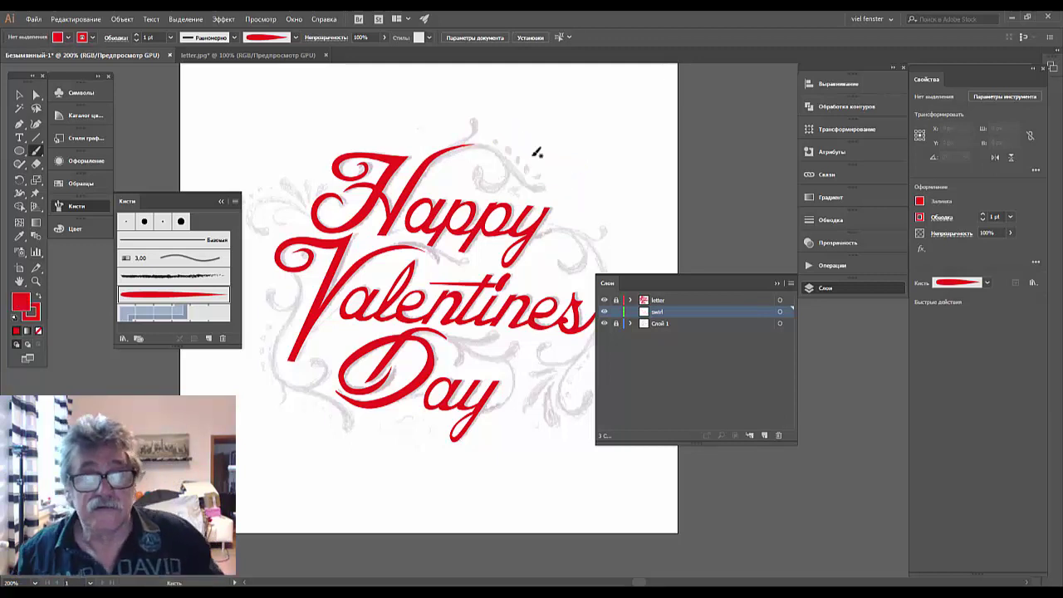
{"action": "mouse_move", "coordinate": [555, 177]}
{"action": "left_mouse_down"}
{"action": "mouse_move", "coordinate": [532, 178]}
{"action": "mouse_move", "coordinate": [497, 145]}
{"action": "mouse_move", "coordinate": [465, 141]}
{"action": "left_mouse_up"}
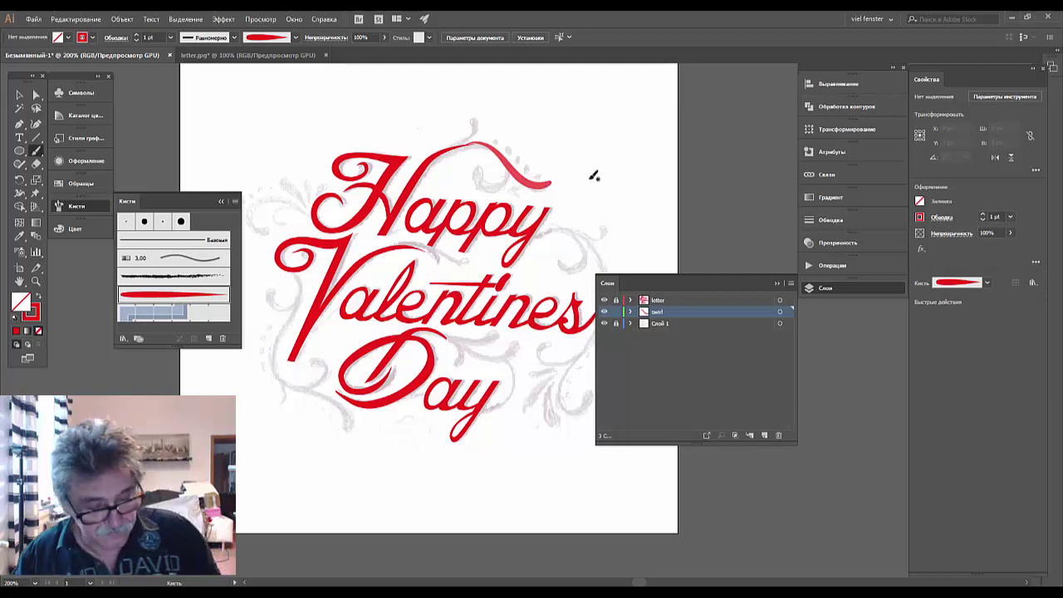
{"action": "key", "text": "ctrl+z"}
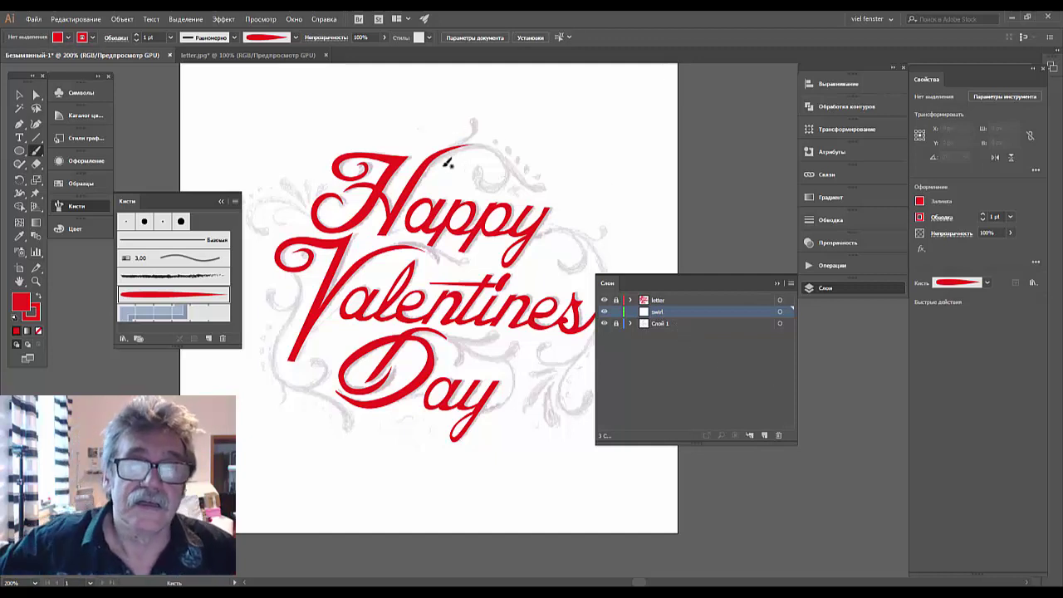
- Trace the curled swirl and the wavy swirl beside the H with tapered brush strokes ending at the H's tip
{"action": "mouse_move", "coordinate": [482, 167]}
{"action": "left_mouse_down"}
{"action": "mouse_move", "coordinate": [489, 183]}
{"action": "mouse_move", "coordinate": [507, 158]}
{"action": "mouse_move", "coordinate": [468, 143]}
{"action": "left_mouse_up"}
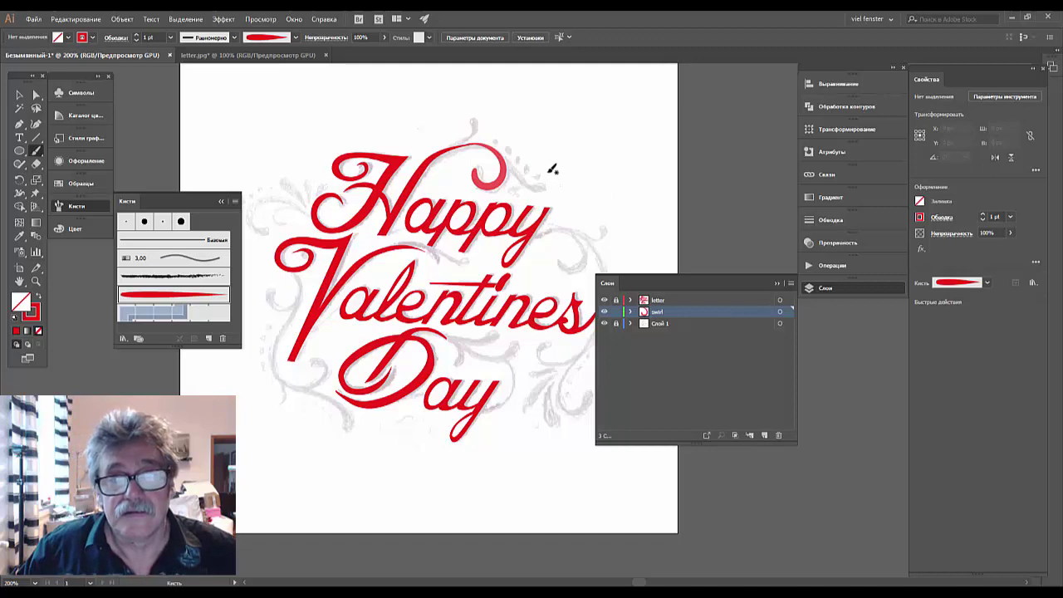
{"action": "left_click_drag", "start_coordinate": [542, 179], "coordinate": [475, 139]}
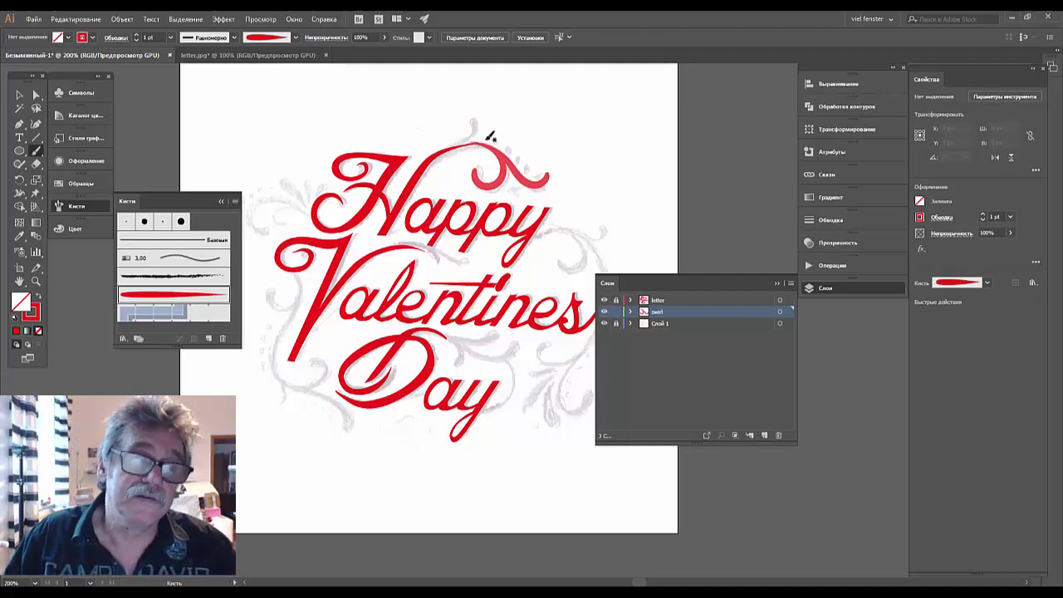
{"action": "left_click", "coordinate": [19, 95]}
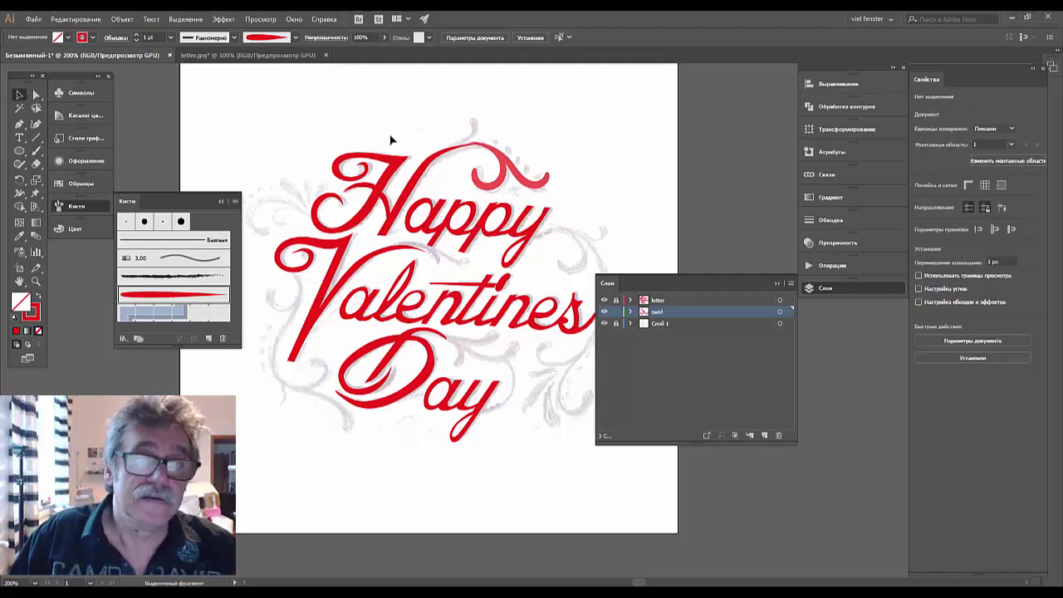
{"action": "left_click", "coordinate": [491, 154]}
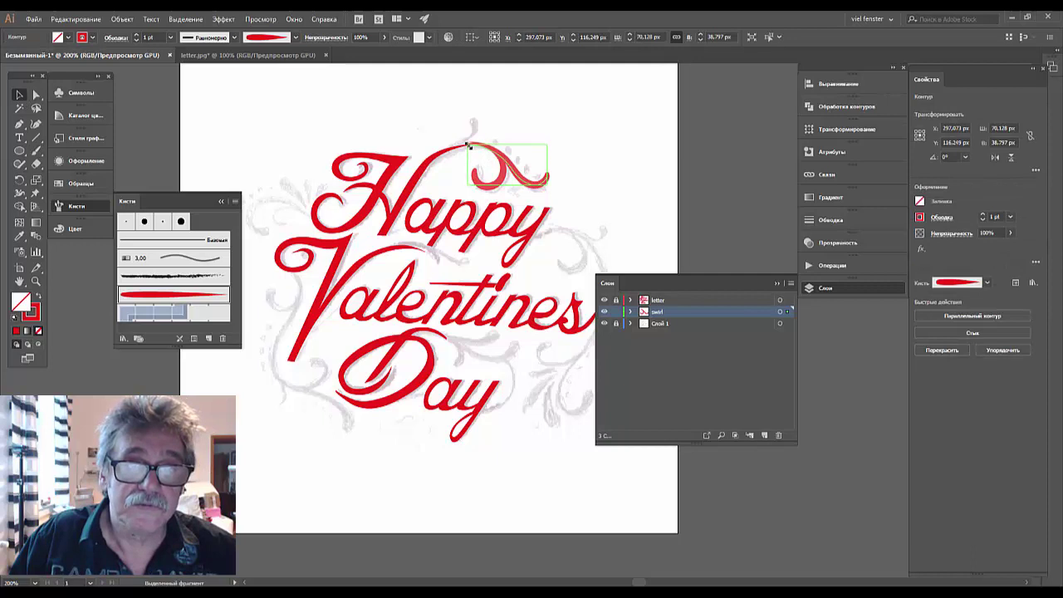
{"action": "left_click_drag", "start_coordinate": [468, 146], "coordinate": [506, 155]}
{"action": "left_click", "coordinate": [610, 173]}
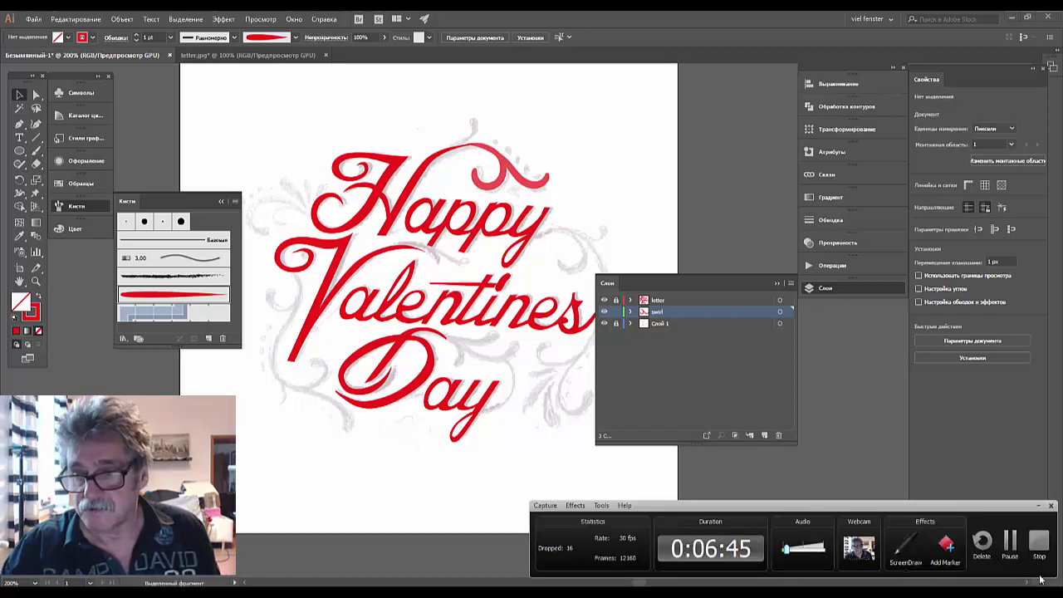
{"action": "left_click", "coordinate": [1041, 548]}
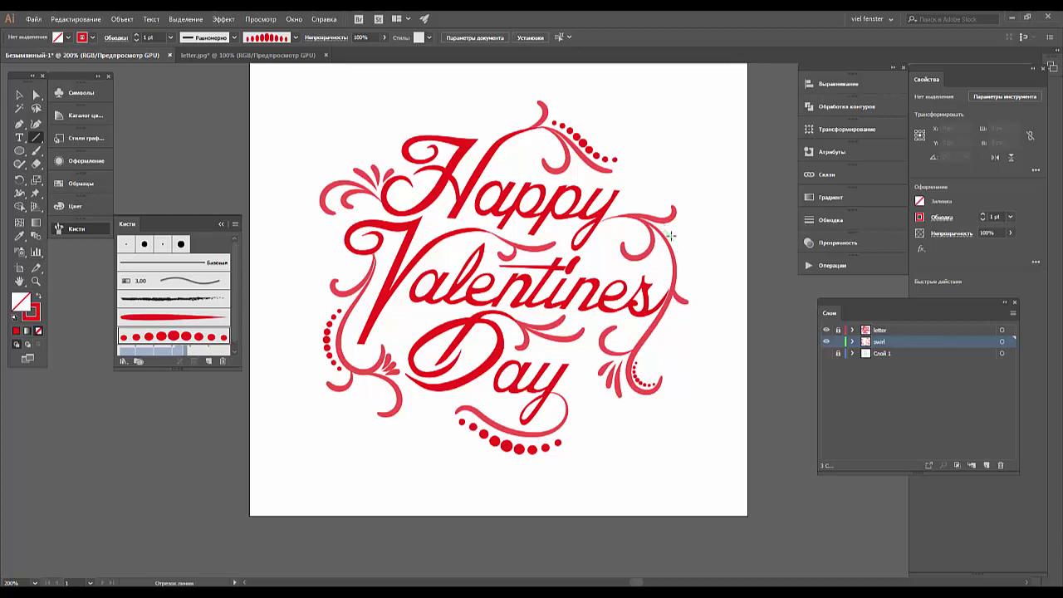
- Discard the stray line and paint dotted brush arcs outside the right-hand swirl and above the swirls left of Happy
{"action": "left_click_drag", "start_coordinate": [662, 227], "coordinate": [670, 230]}
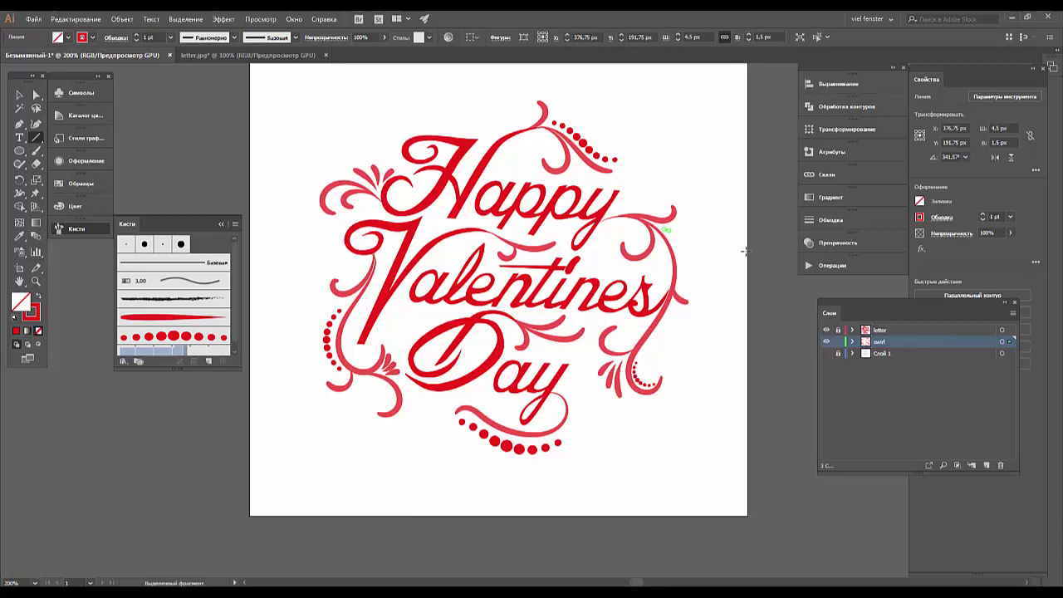
{"action": "key", "text": "Delete"}
{"action": "left_click", "coordinate": [36, 150]}
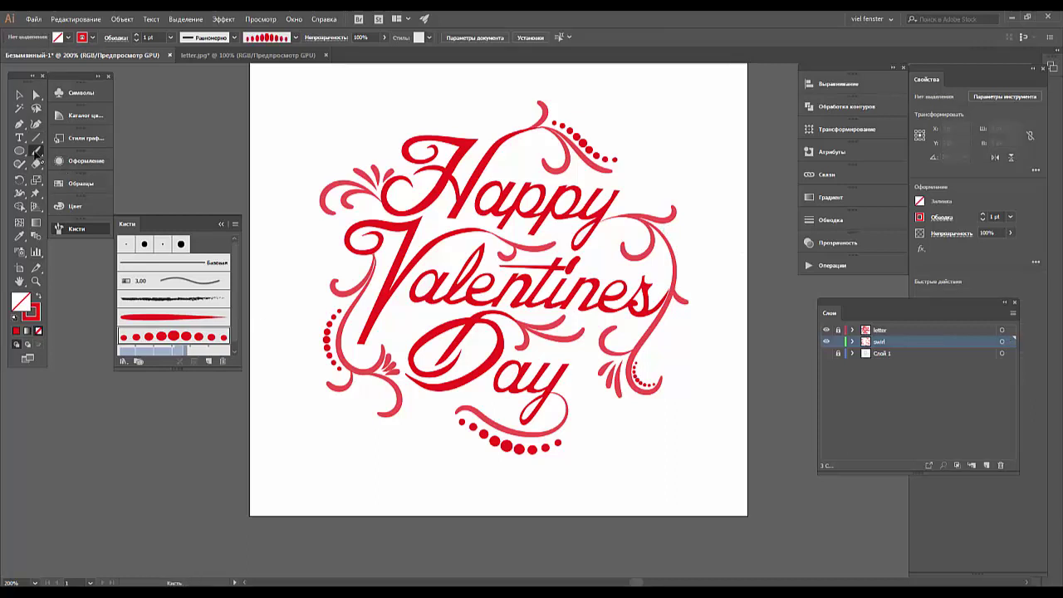
{"action": "left_click_drag", "start_coordinate": [670, 226], "coordinate": [708, 289]}
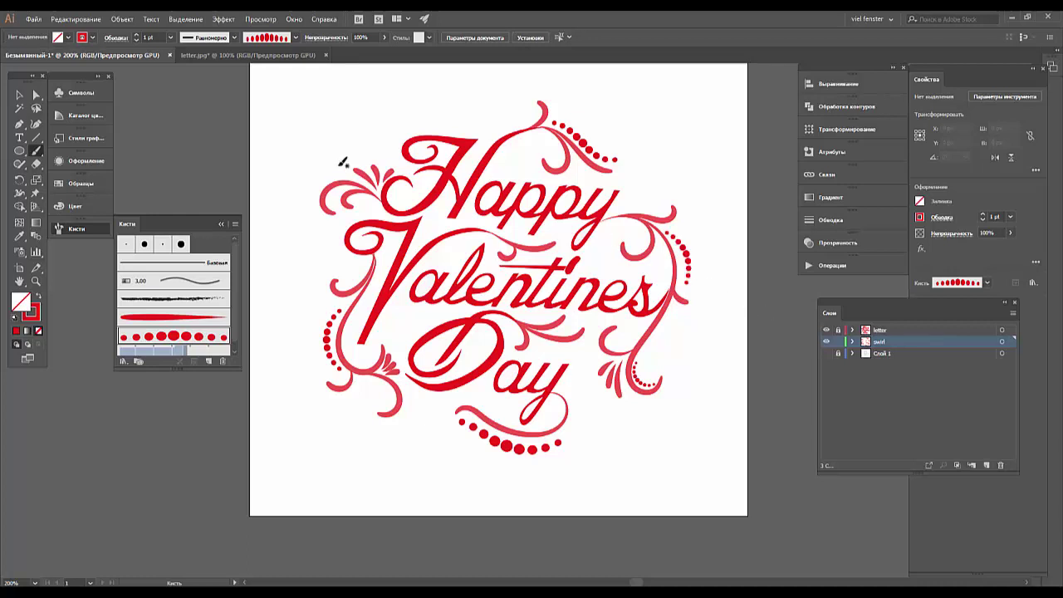
{"action": "left_click_drag", "start_coordinate": [347, 174], "coordinate": [309, 182]}
{"action": "key", "text": "ctrl+minus"}
{"action": "key", "text": "ctrl+minus"}
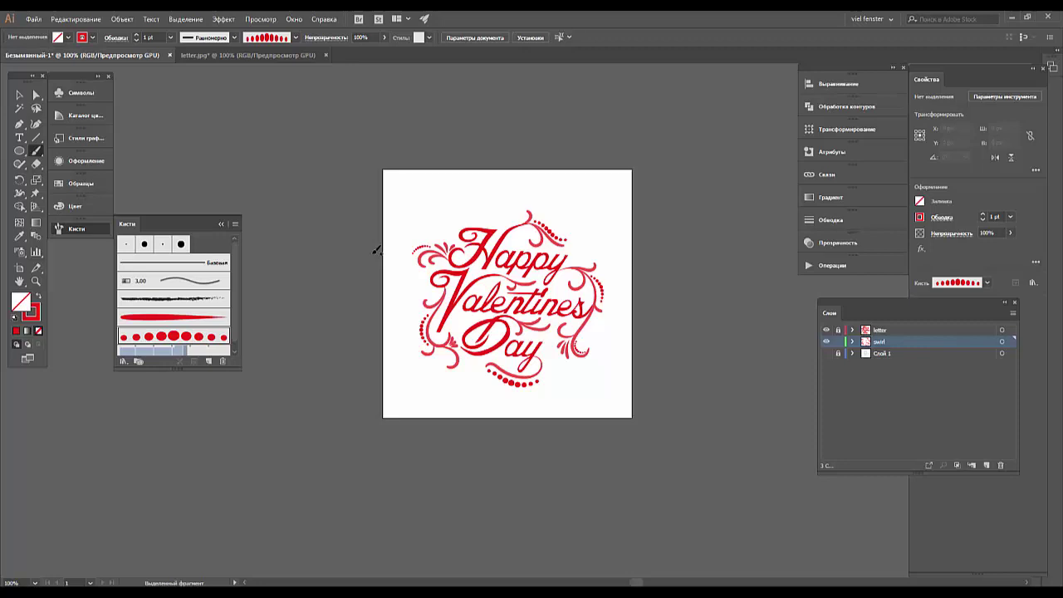
{"action": "key", "text": "ctrl+plus"}
{"action": "key", "text": "ctrl+plus"}
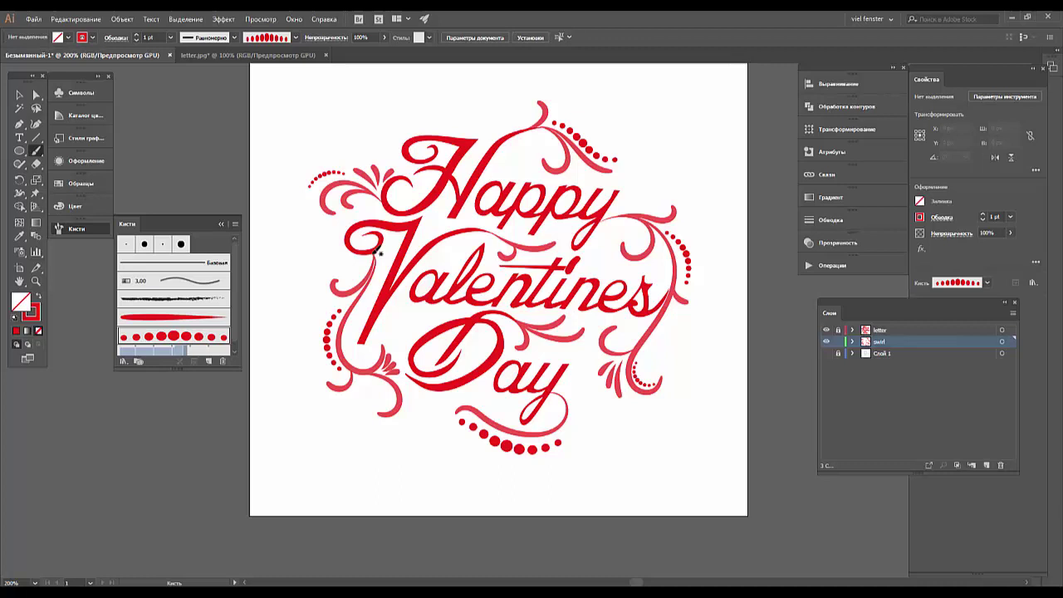
- Unlock the letter layer and select all artwork on both the letter and swirl layers
{"action": "left_click", "coordinate": [19, 95]}
{"action": "left_click_drag", "start_coordinate": [279, 81], "coordinate": [726, 496]}
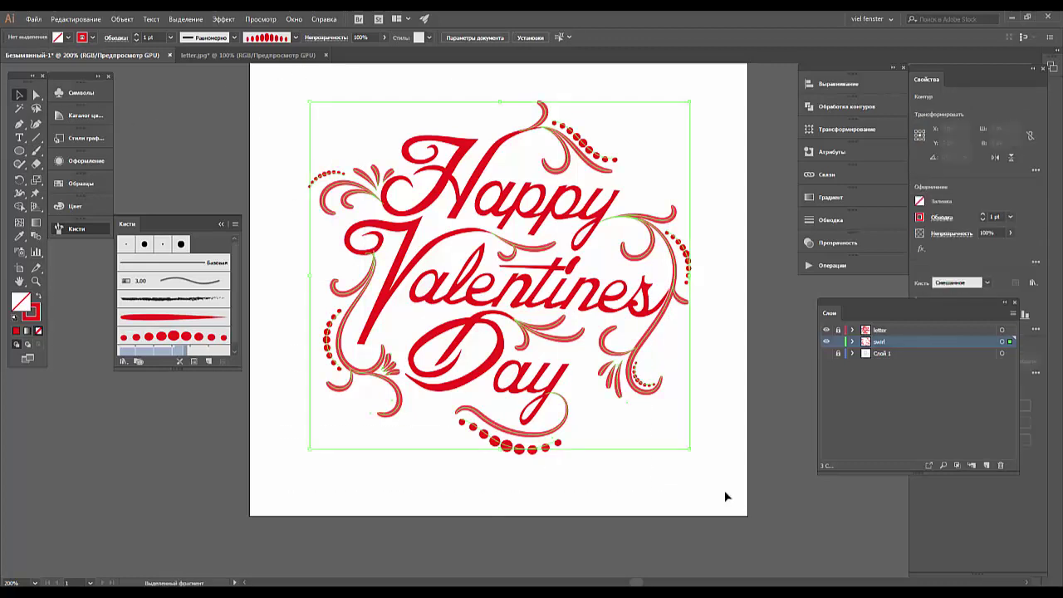
{"action": "left_click", "coordinate": [838, 330]}
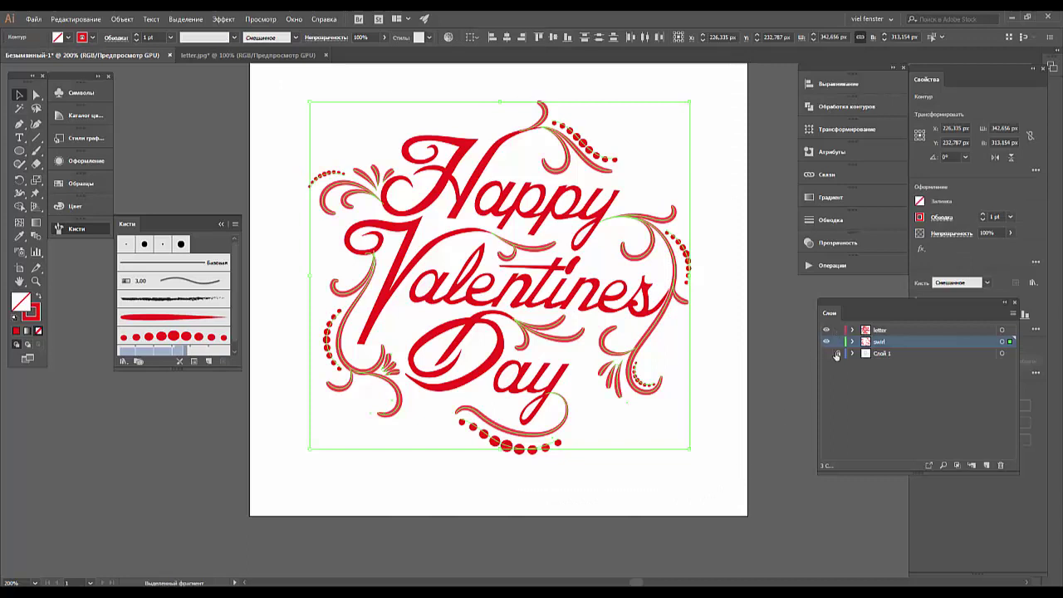
{"action": "left_click", "coordinate": [839, 354]}
{"action": "left_click", "coordinate": [901, 331], "text": "shift"}
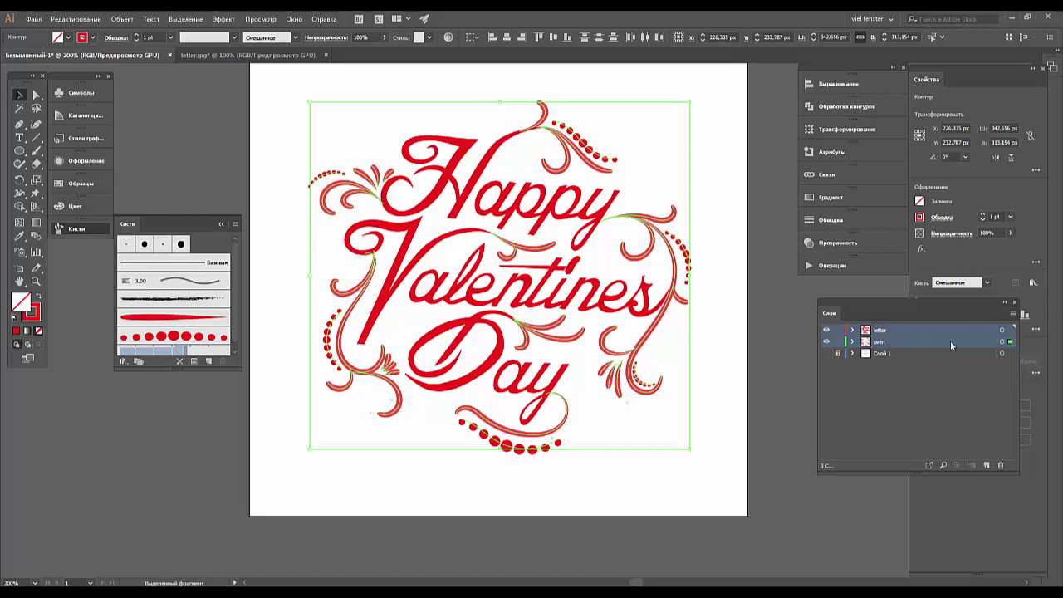
{"action": "left_click", "coordinate": [1011, 330], "text": "shift"}
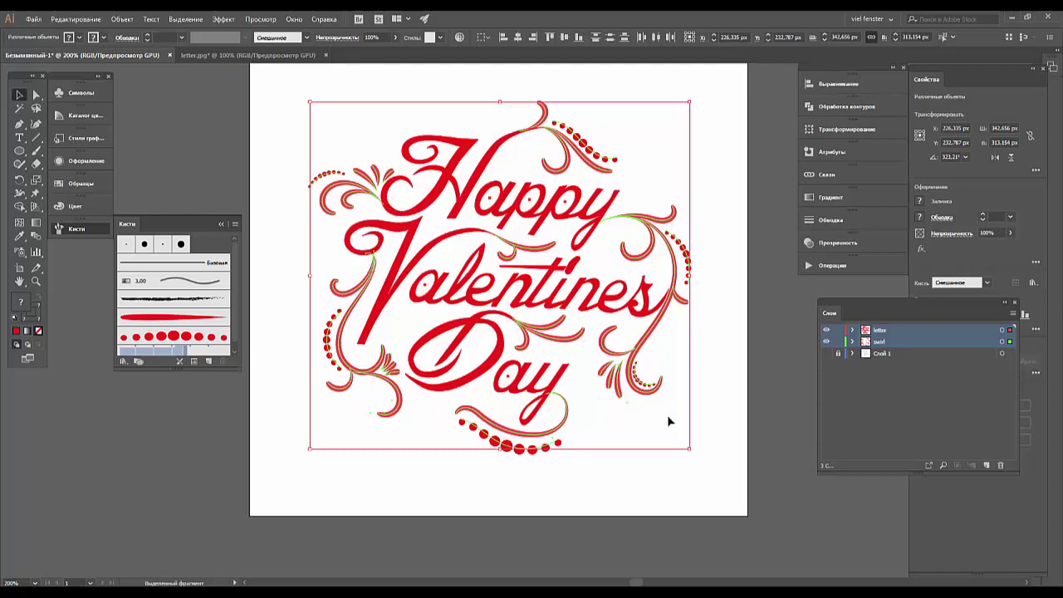
- Expand the appearance of the selected artwork and unite the swirl and dot shapes with Pathfinder
{"action": "left_click", "coordinate": [121, 20]}
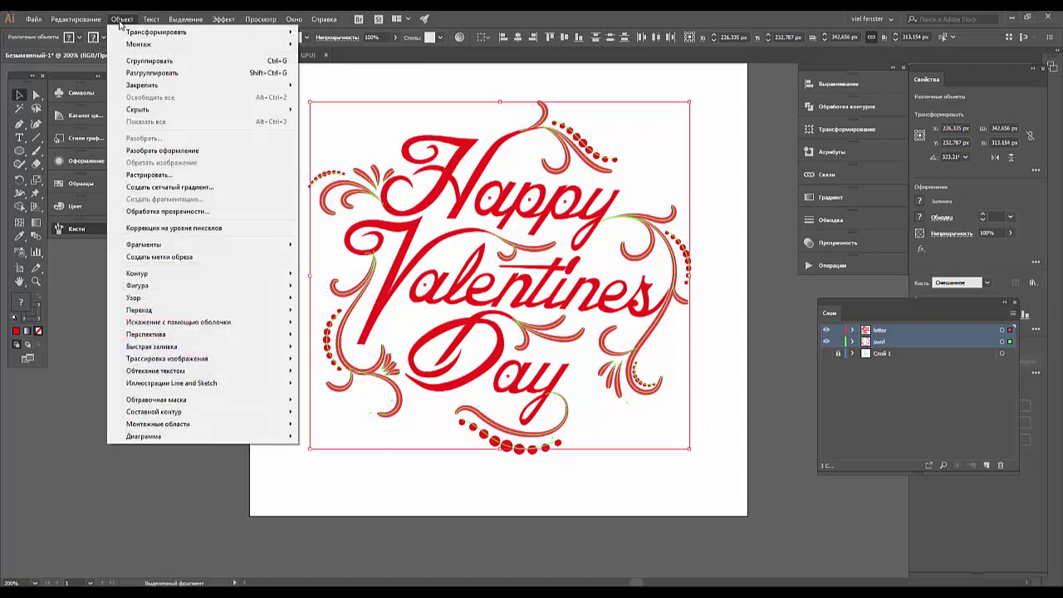
{"action": "left_click", "coordinate": [139, 151]}
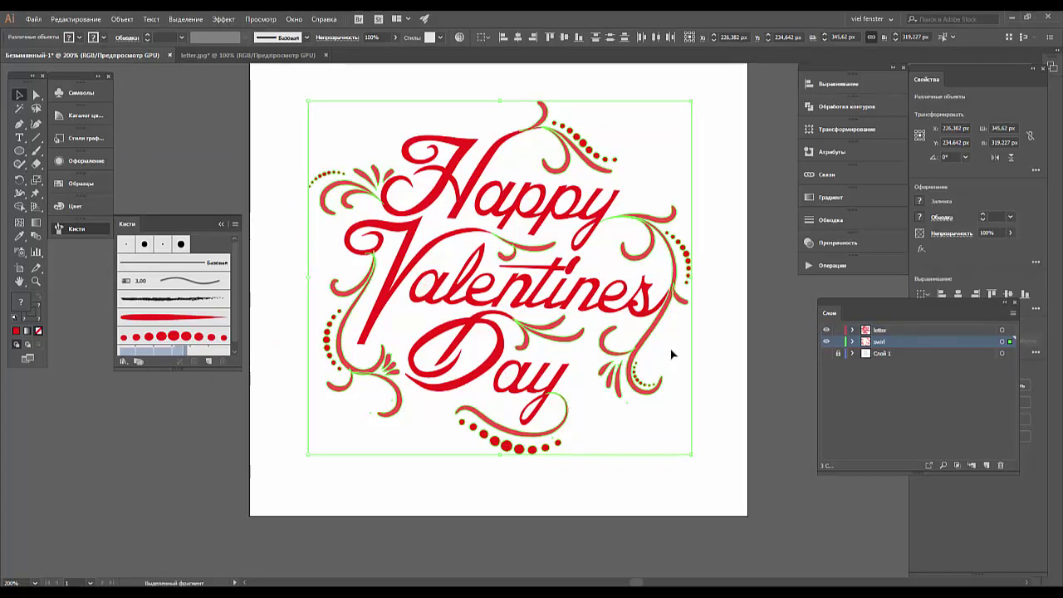
{"action": "left_click", "coordinate": [846, 106]}
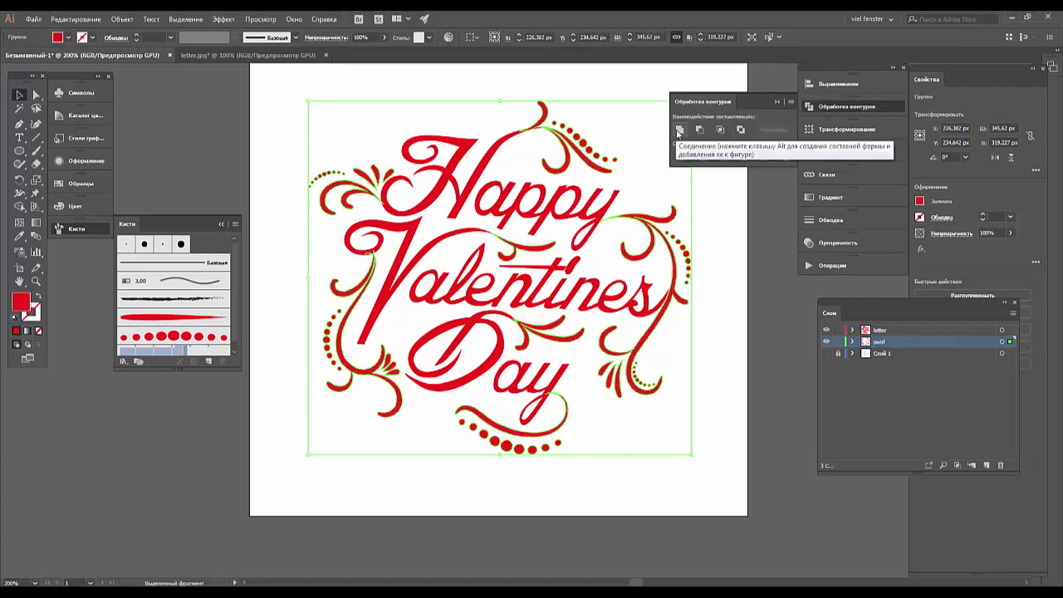
{"action": "left_click", "coordinate": [723, 312]}
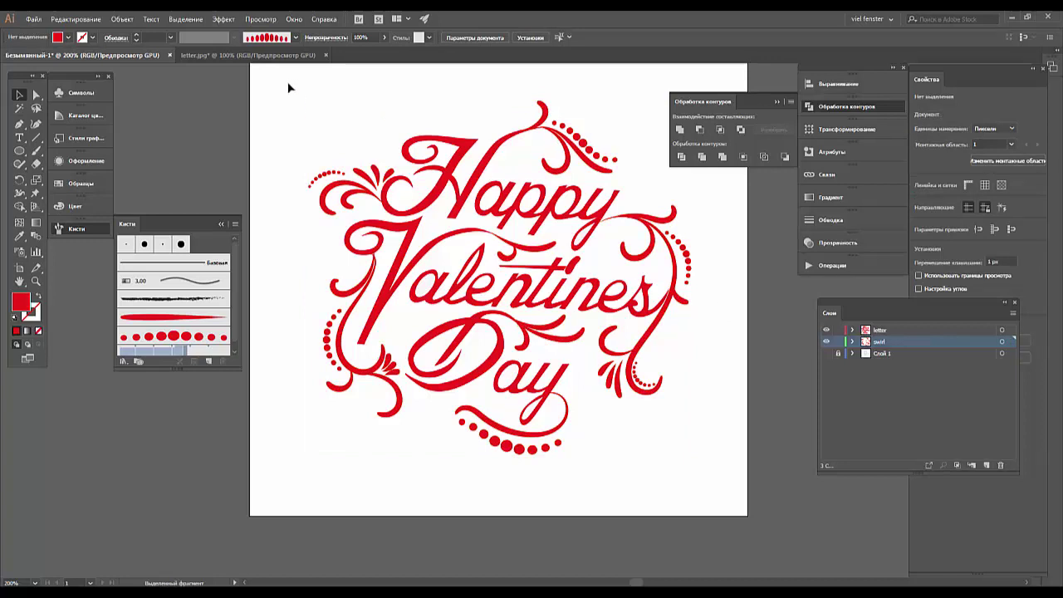
- Check the whole lettering artwork for isolated points by selecting that object type
{"action": "left_click_drag", "start_coordinate": [288, 82], "coordinate": [733, 480]}
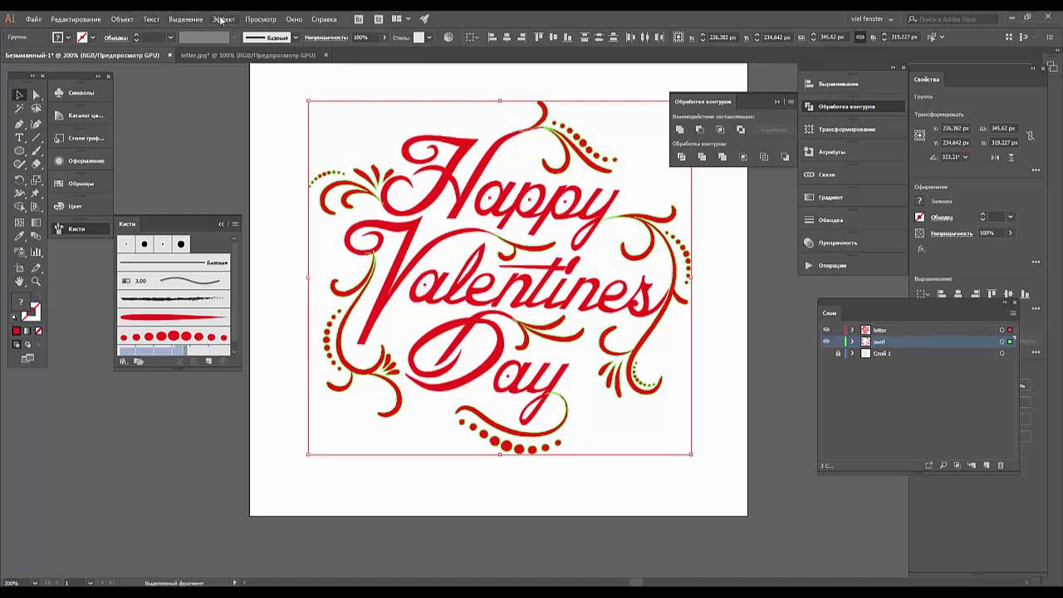
{"action": "left_click", "coordinate": [186, 18]}
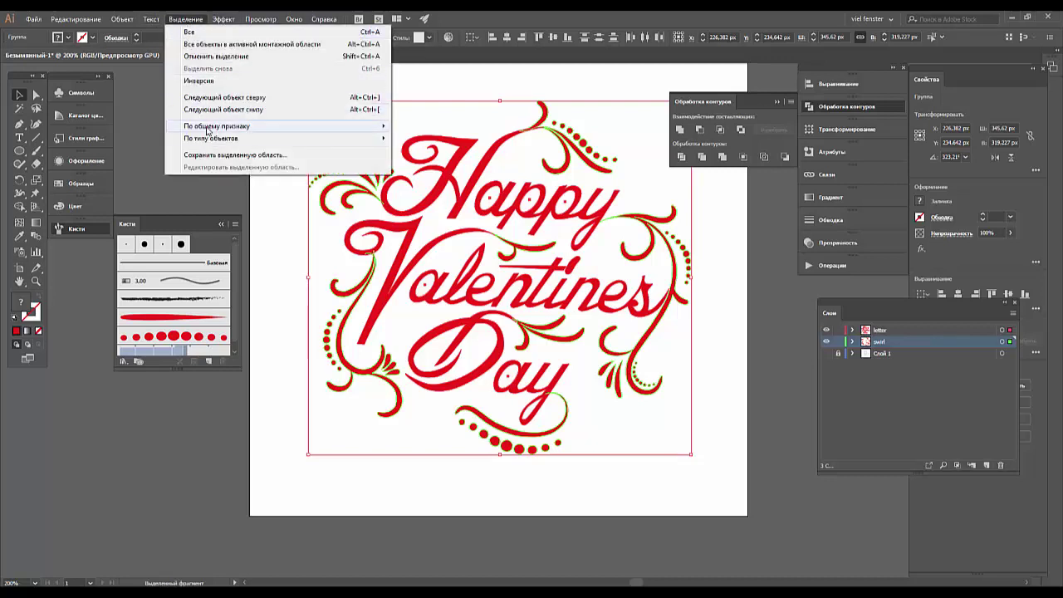
{"action": "mouse_move", "coordinate": [207, 137]}
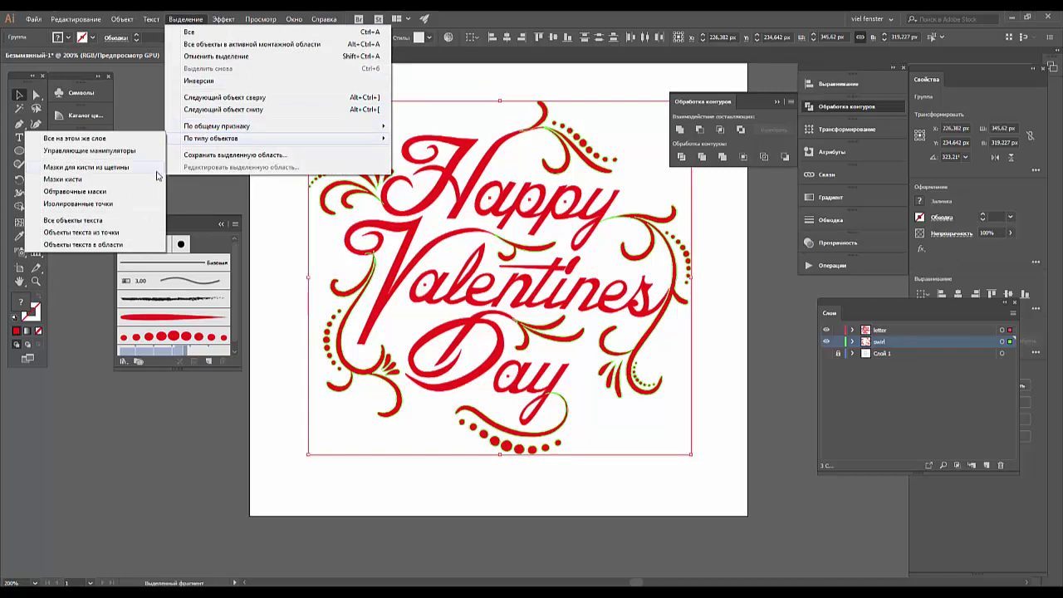
{"action": "left_click", "coordinate": [111, 208]}
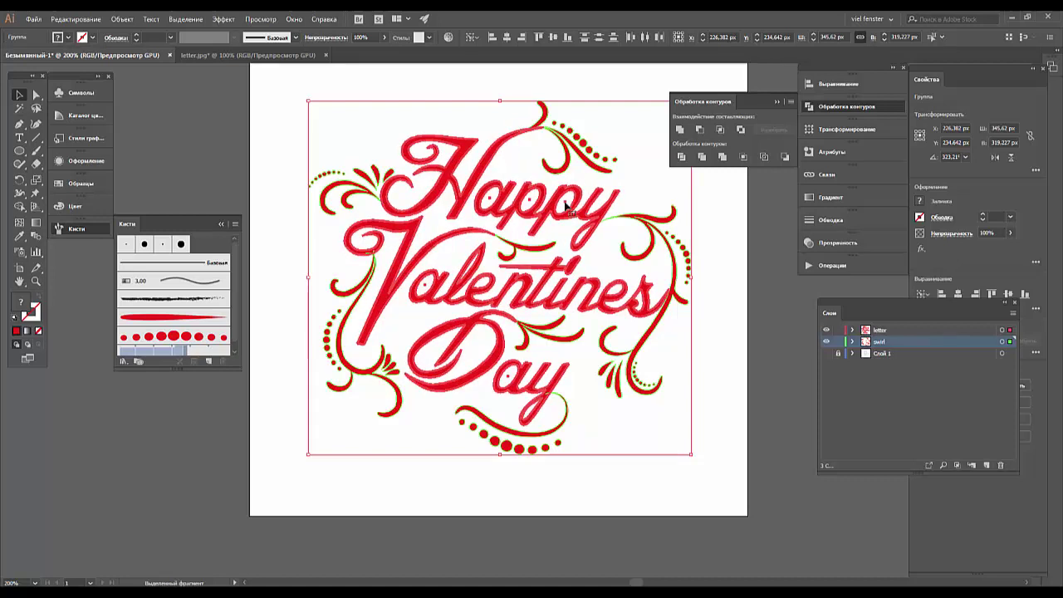
{"action": "left_click", "coordinate": [592, 423]}
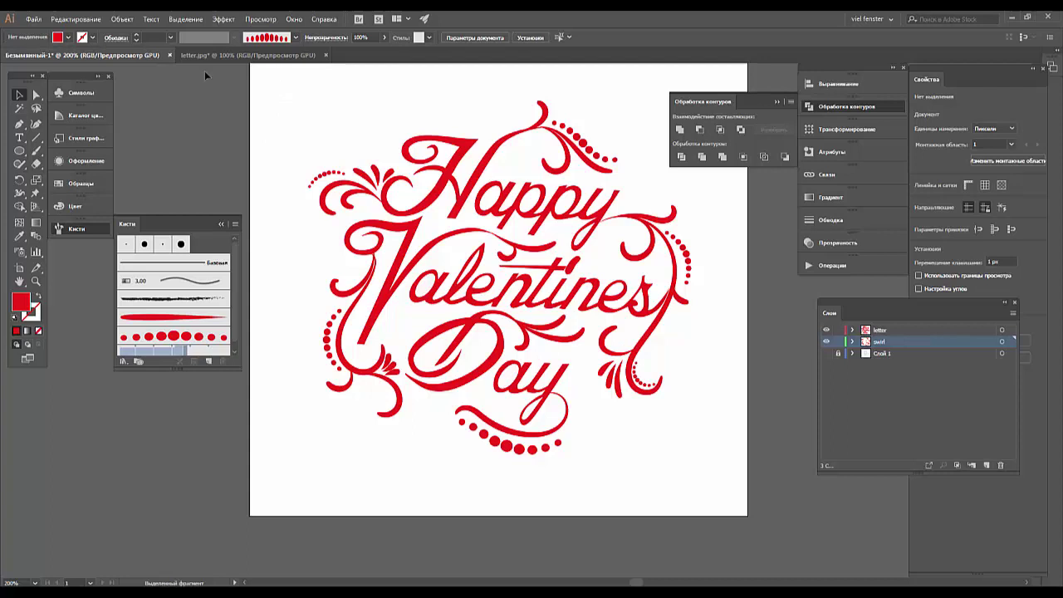
{"action": "left_click", "coordinate": [125, 18]}
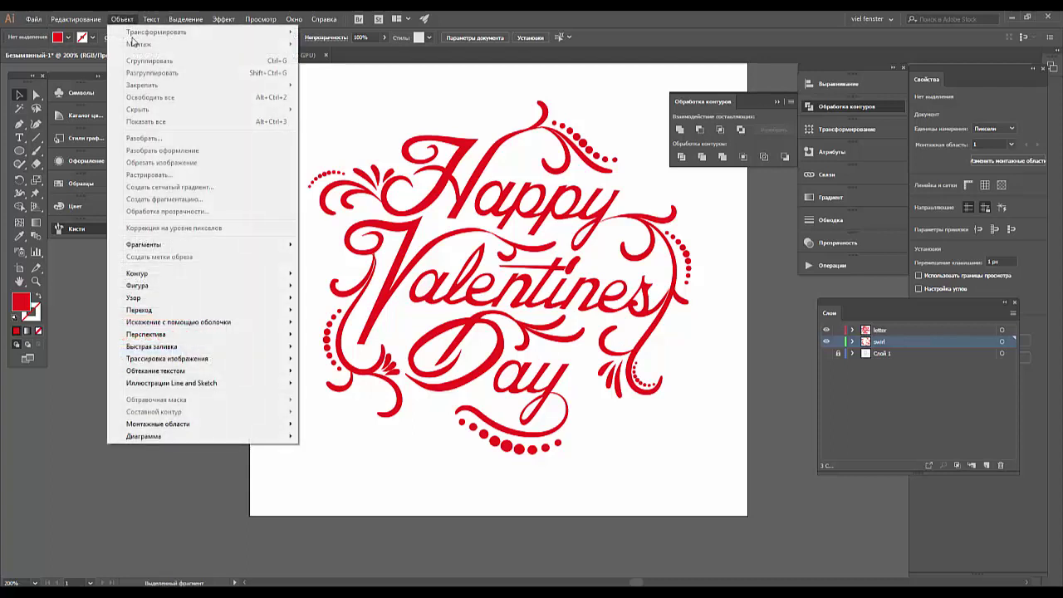
{"action": "mouse_move", "coordinate": [185, 19]}
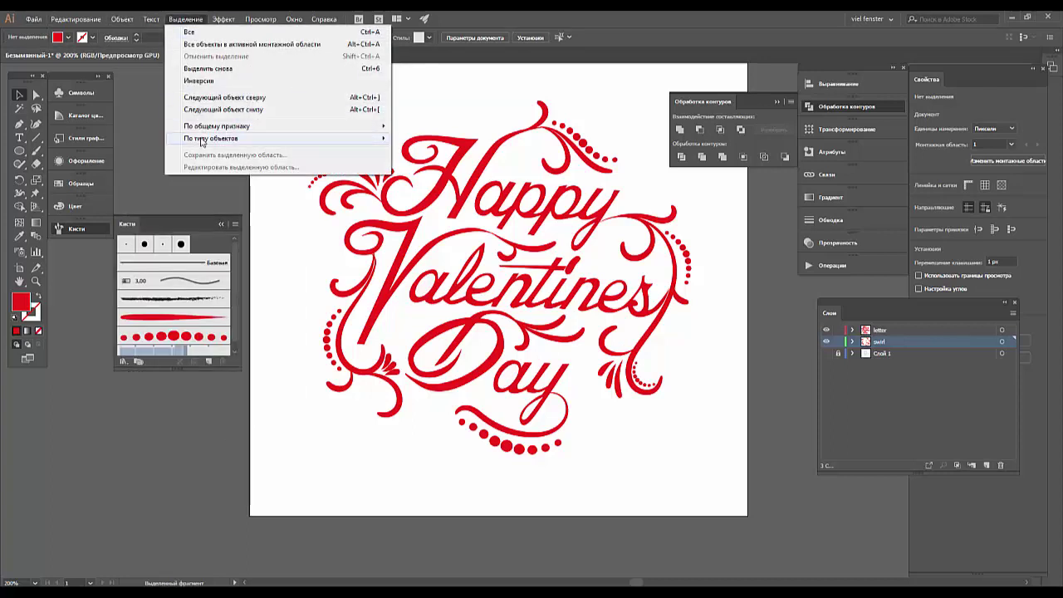
{"action": "mouse_move", "coordinate": [201, 142]}
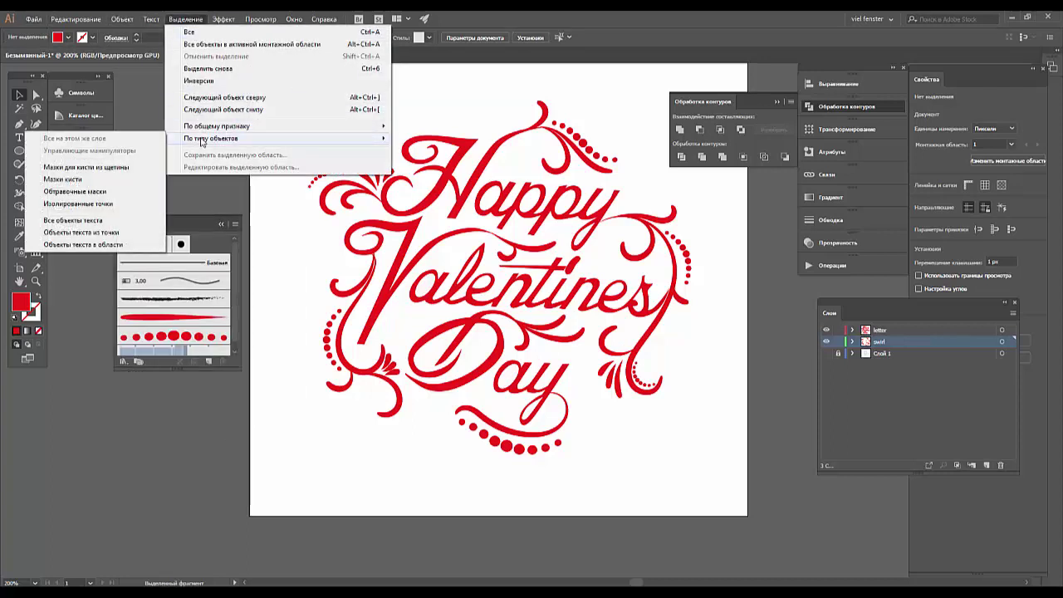
{"action": "left_click", "coordinate": [98, 204]}
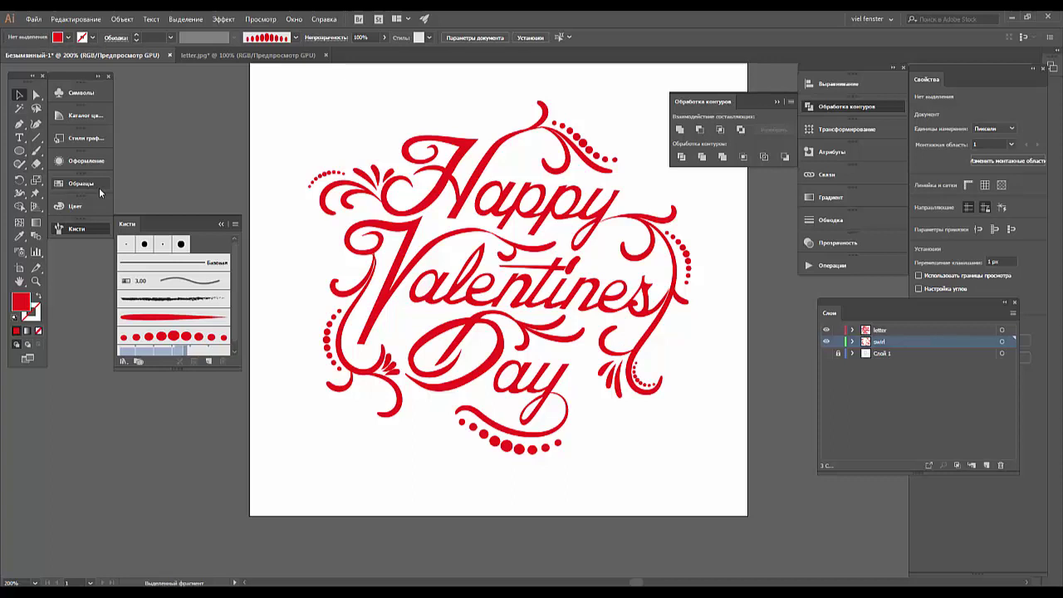
- Run the ExtendedSelect script to search the artwork for filled open paths and unfilled open paths, and close it
{"action": "left_click", "coordinate": [37, 19]}
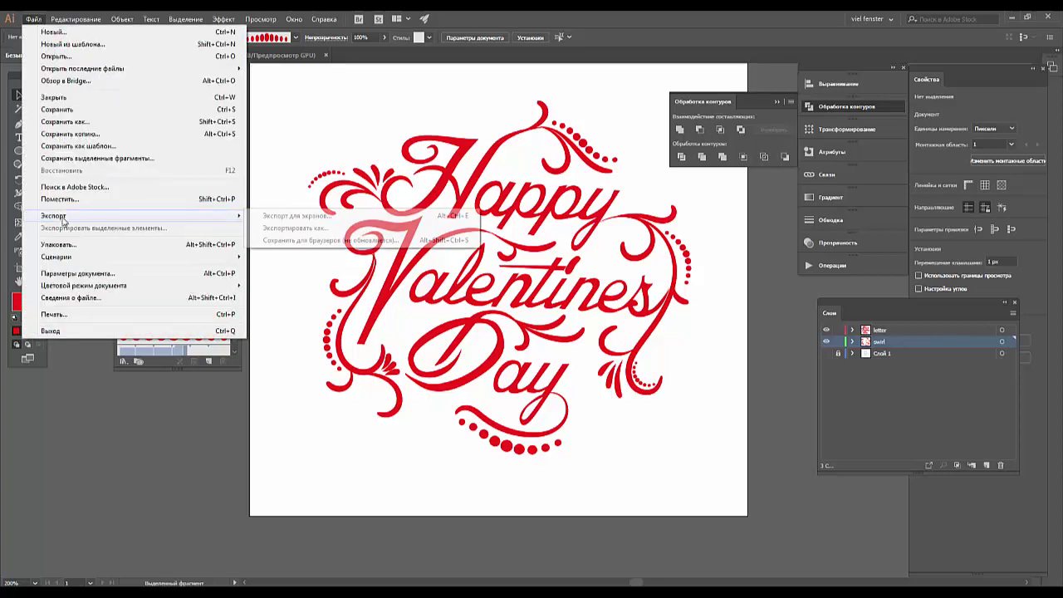
{"action": "mouse_move", "coordinate": [229, 258]}
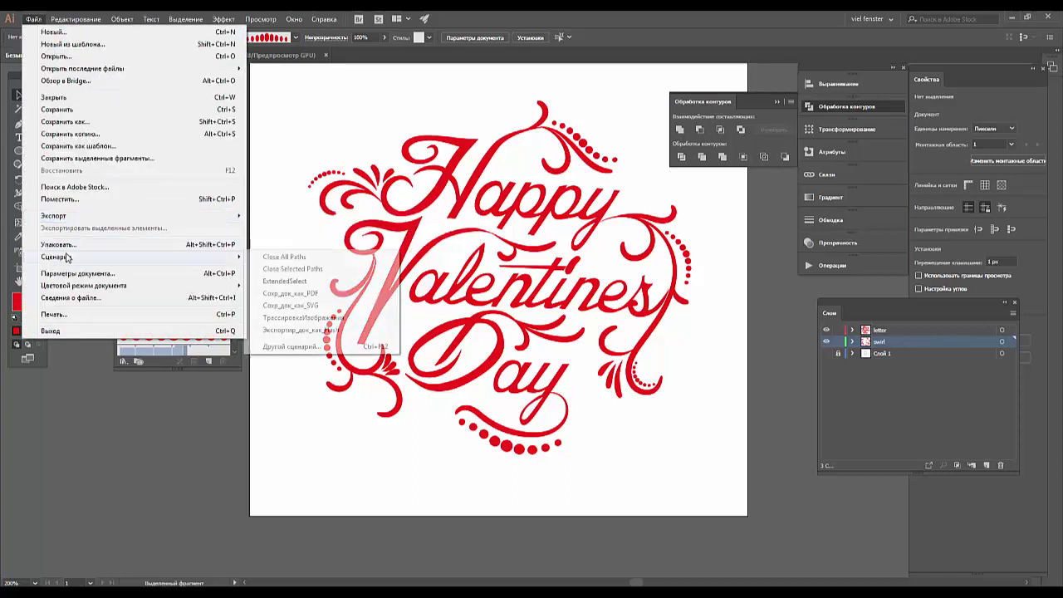
{"action": "left_click", "coordinate": [285, 281]}
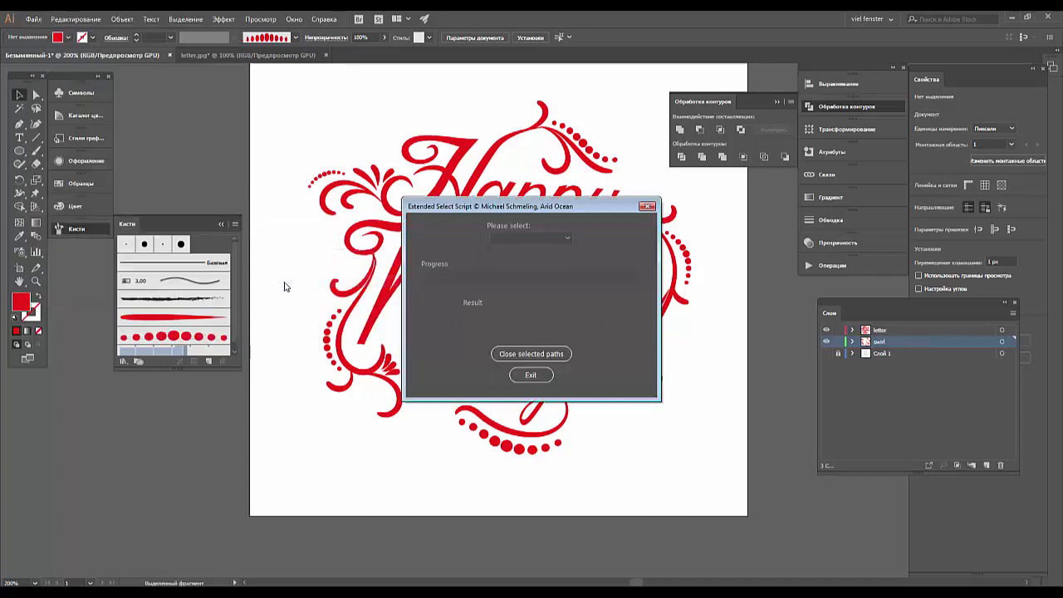
{"action": "left_click", "coordinate": [567, 238]}
{"action": "left_click", "coordinate": [535, 251]}
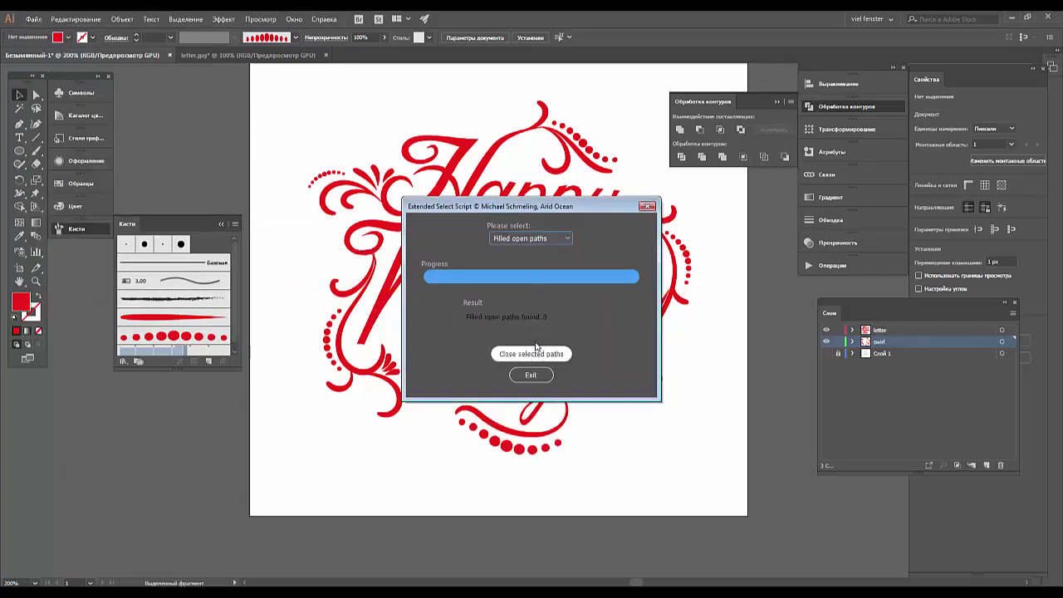
{"action": "left_click", "coordinate": [568, 238]}
{"action": "left_click", "coordinate": [542, 252]}
{"action": "left_click", "coordinate": [567, 238]}
{"action": "left_click", "coordinate": [541, 262]}
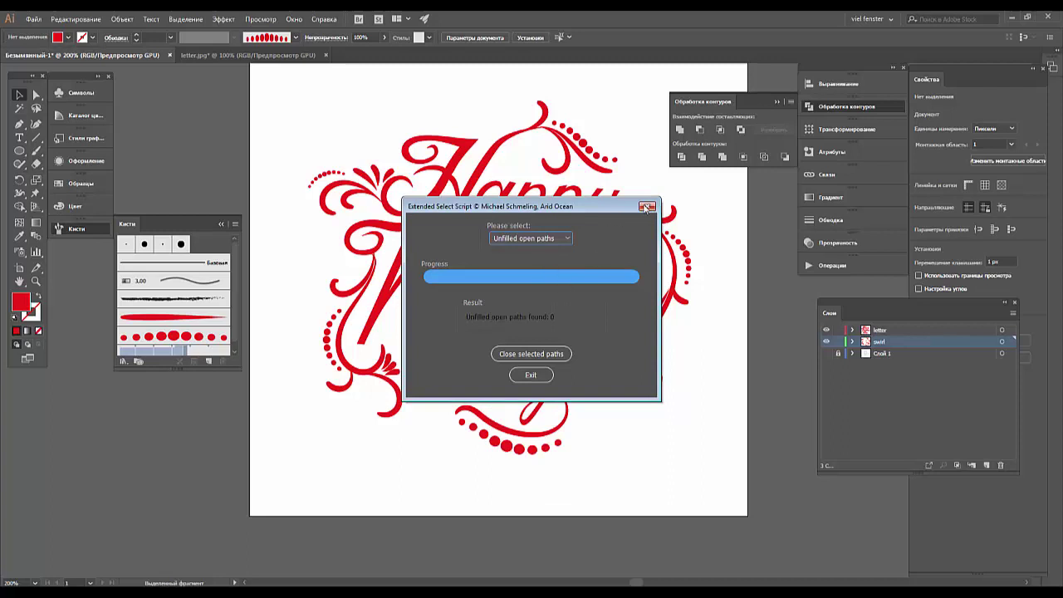
{"action": "left_click", "coordinate": [645, 208]}
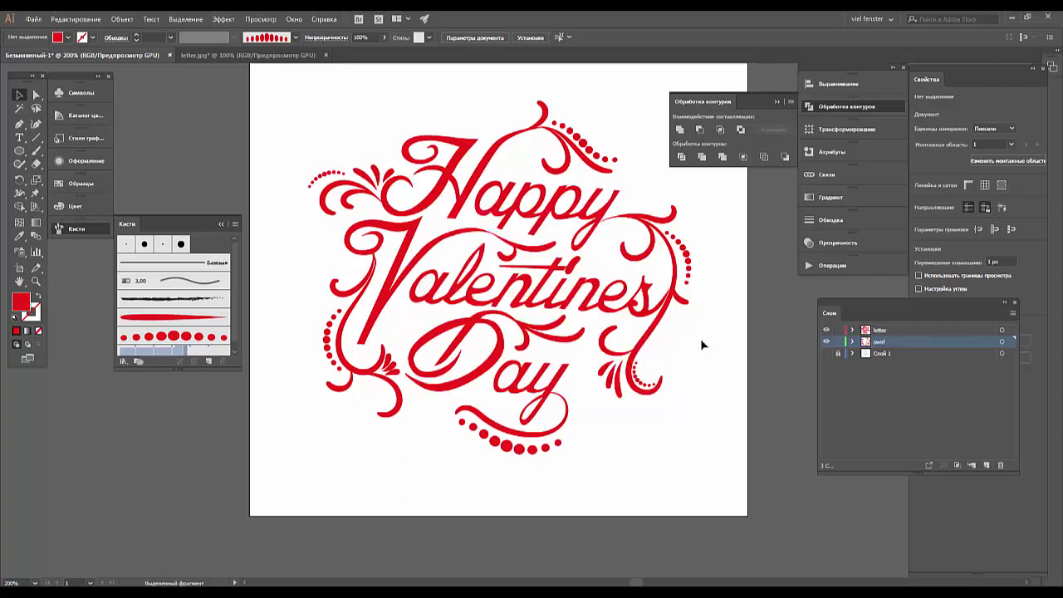